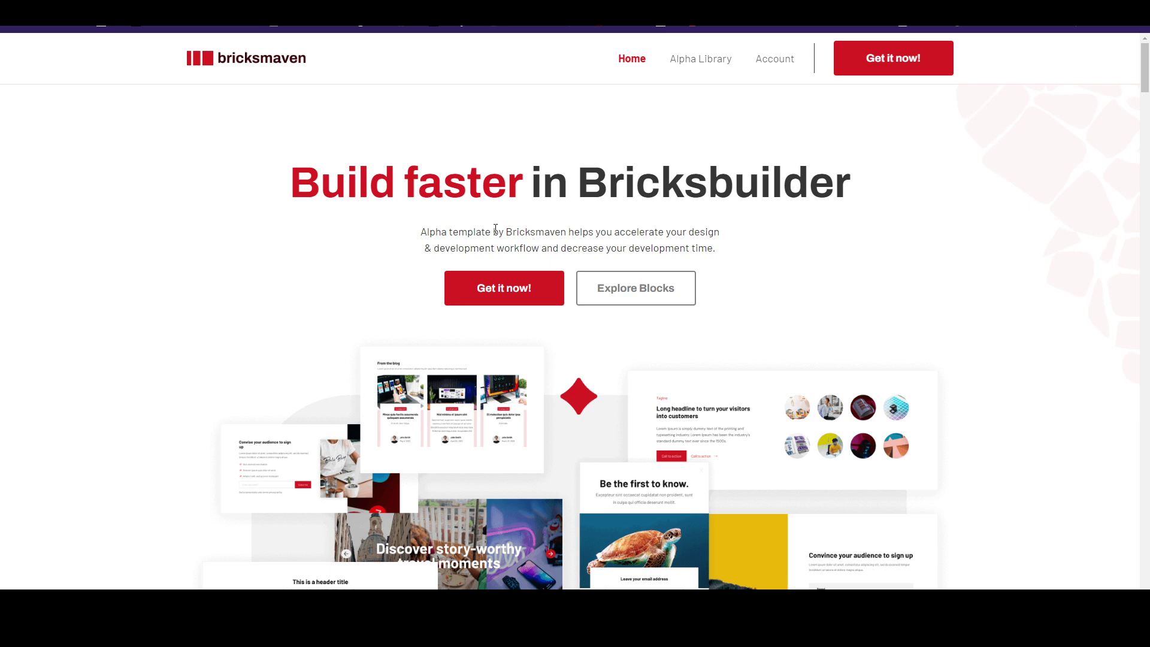
- Open the Alpha Library and set its block grid to three per row
click(700, 66)
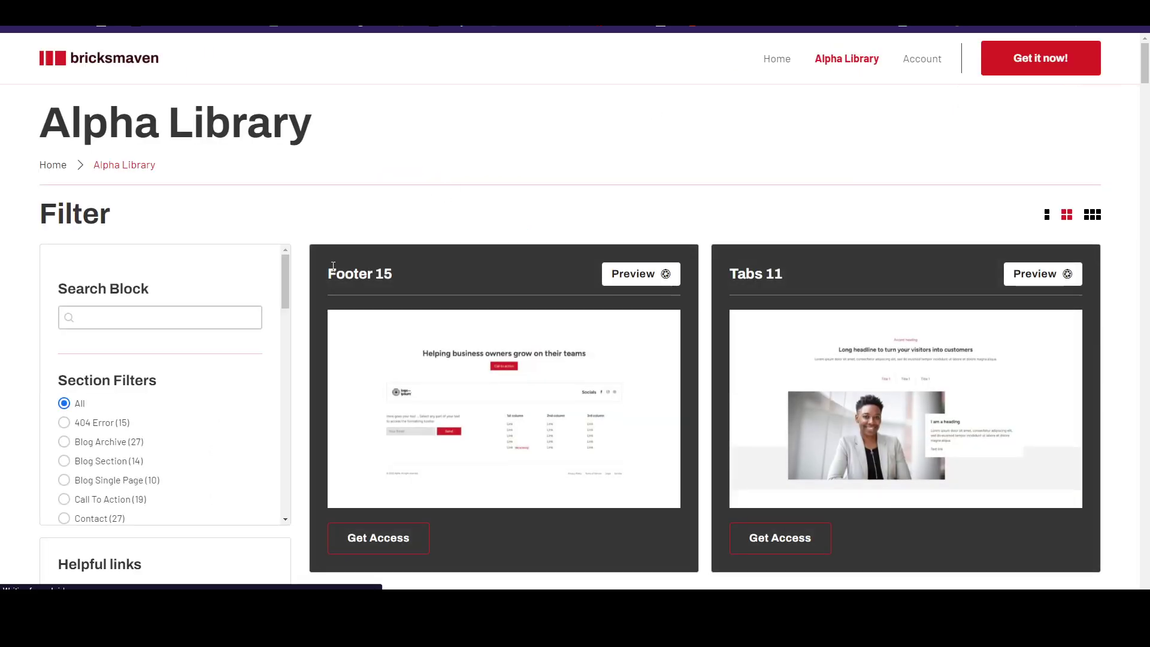
drag(329, 273, 393, 275)
drag(730, 273, 789, 263)
click(816, 210)
click(1091, 214)
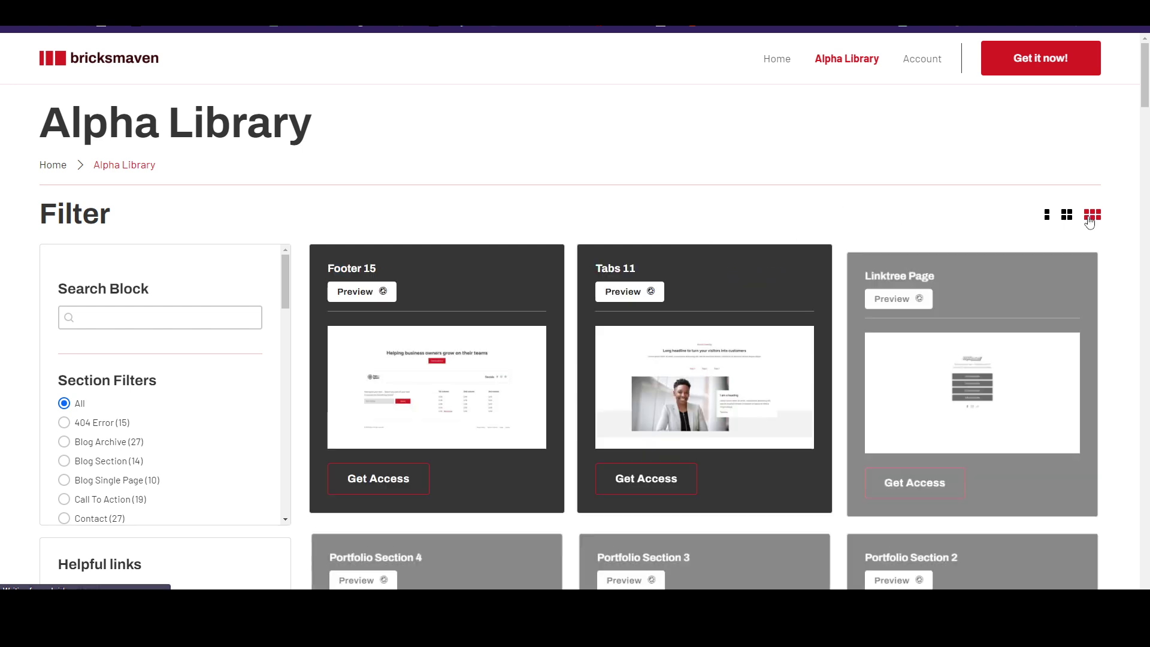
click(1066, 214)
click(1048, 214)
click(1066, 214)
click(1093, 214)
scroll(159, 282, down, 1)
- Search the library blocks for 'head' and browse the results
click(160, 265)
text(head)
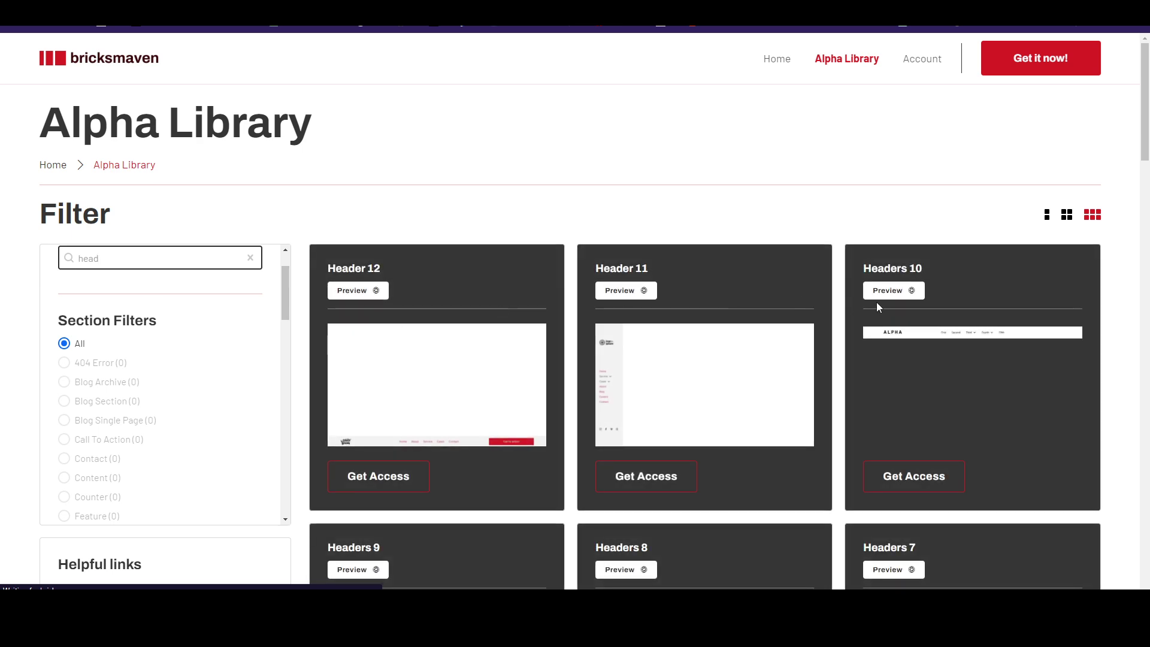
scroll(868, 318, down, 6)
scroll(867, 323, down, 3)
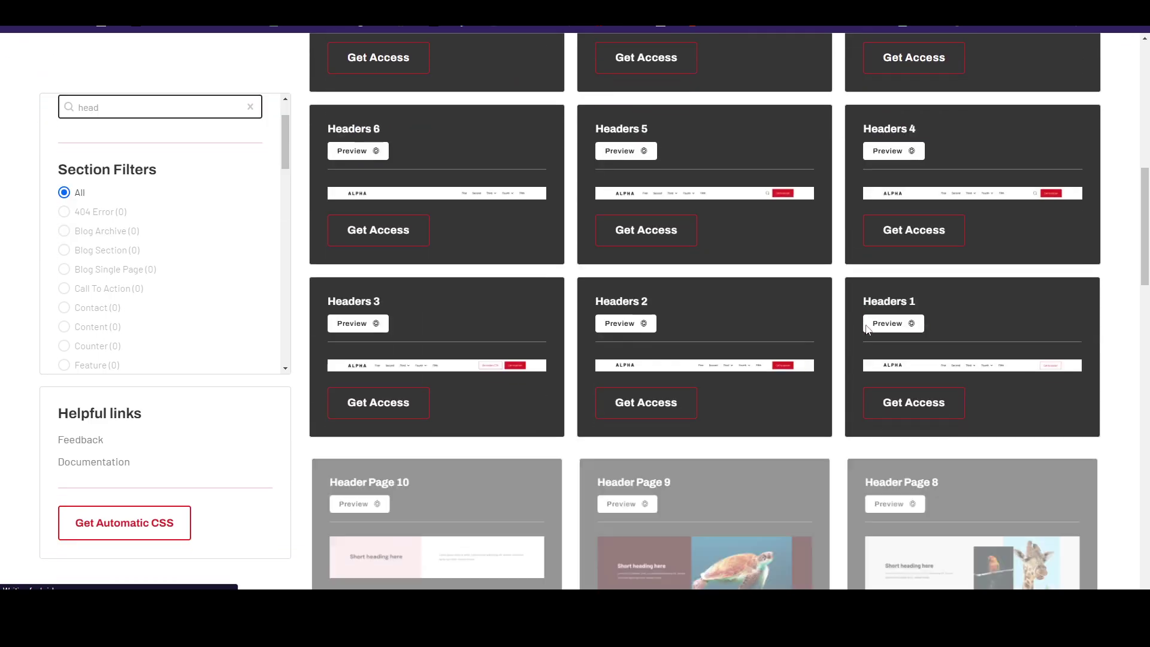
scroll(868, 329, up, 9)
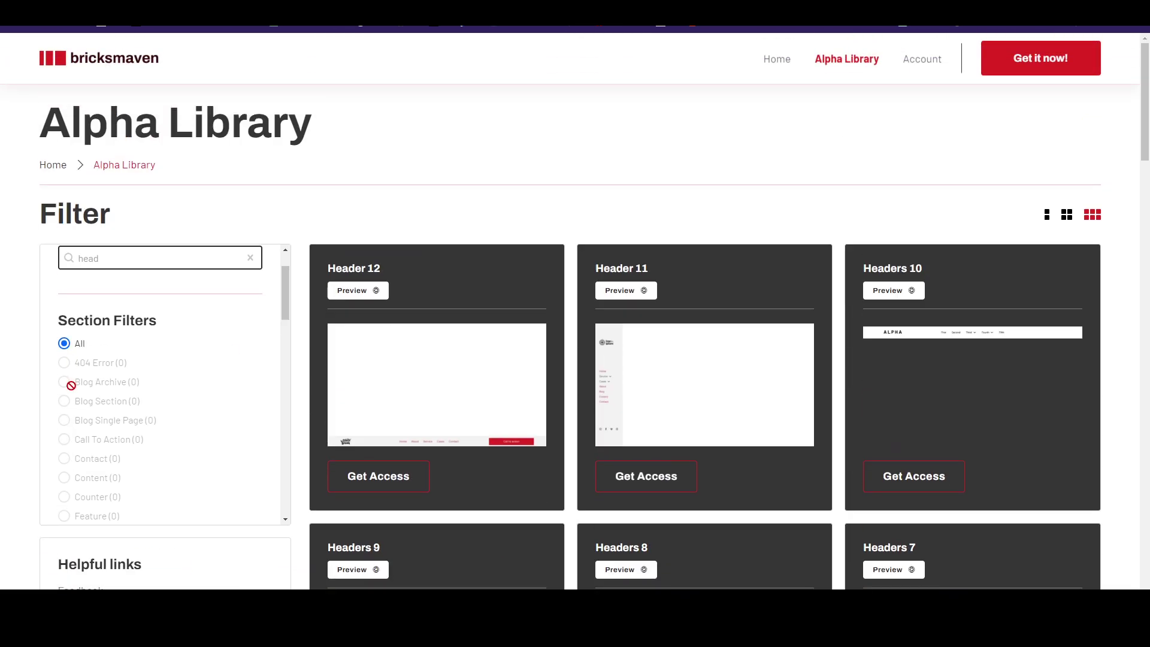
- Clear the 'head' search and filter the library to Call To Action blocks
click(251, 257)
scroll(169, 379, down, 2)
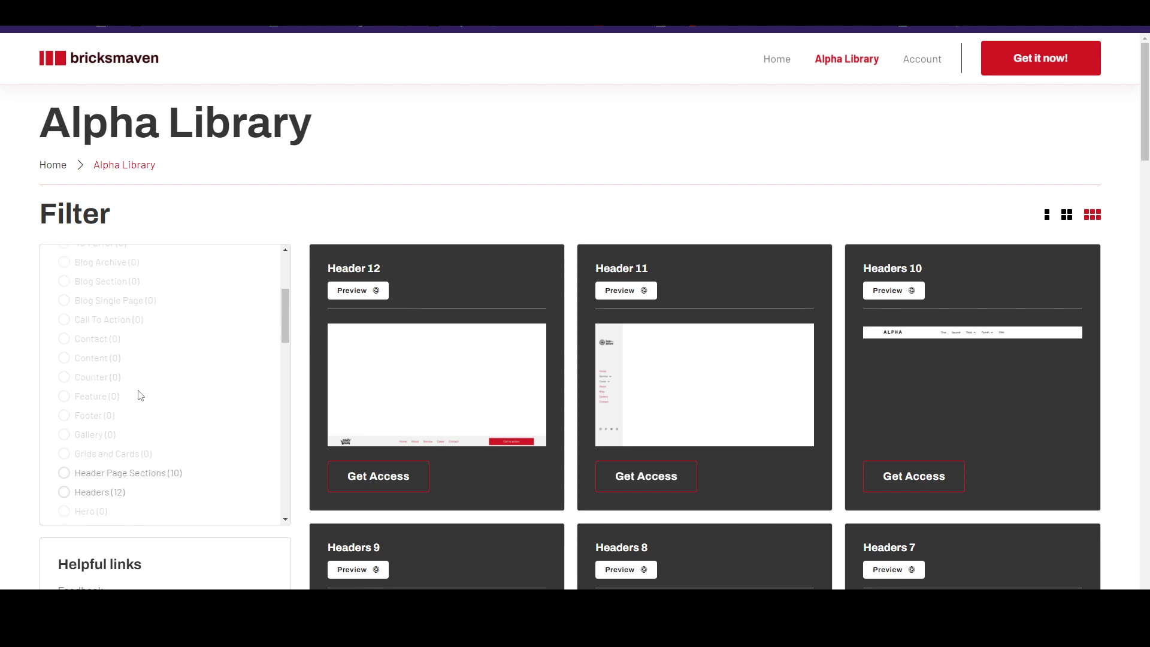
click(65, 321)
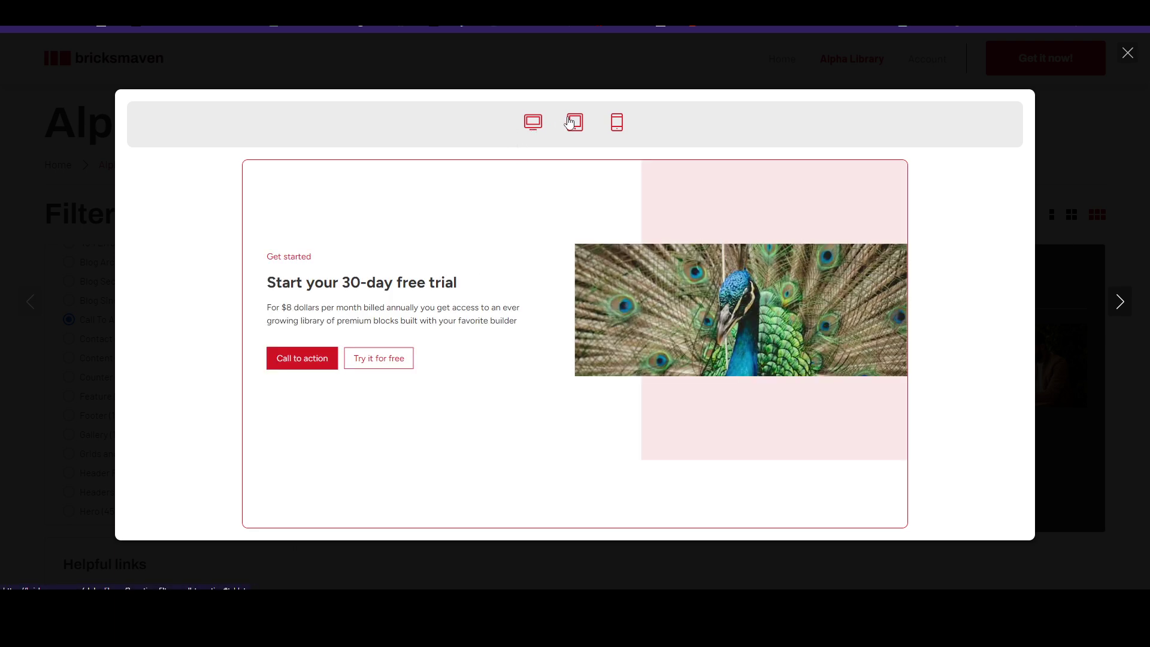
- Preview the Call To Action block at tablet and mobile widths, then close the preview
click(574, 123)
click(617, 123)
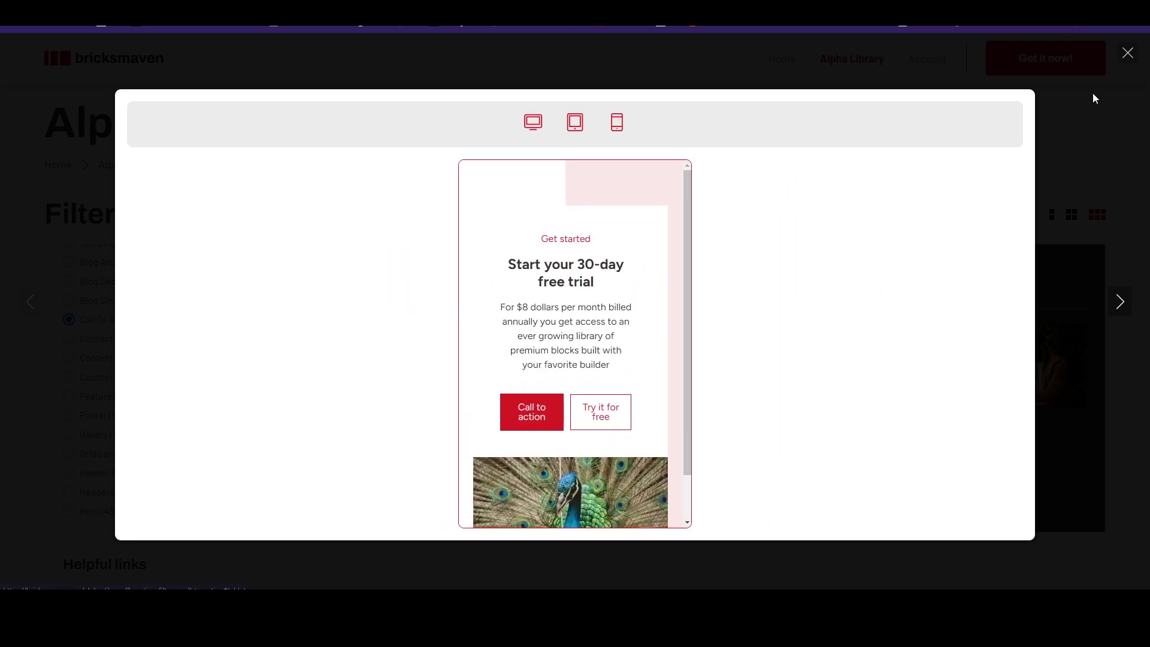
click(1128, 54)
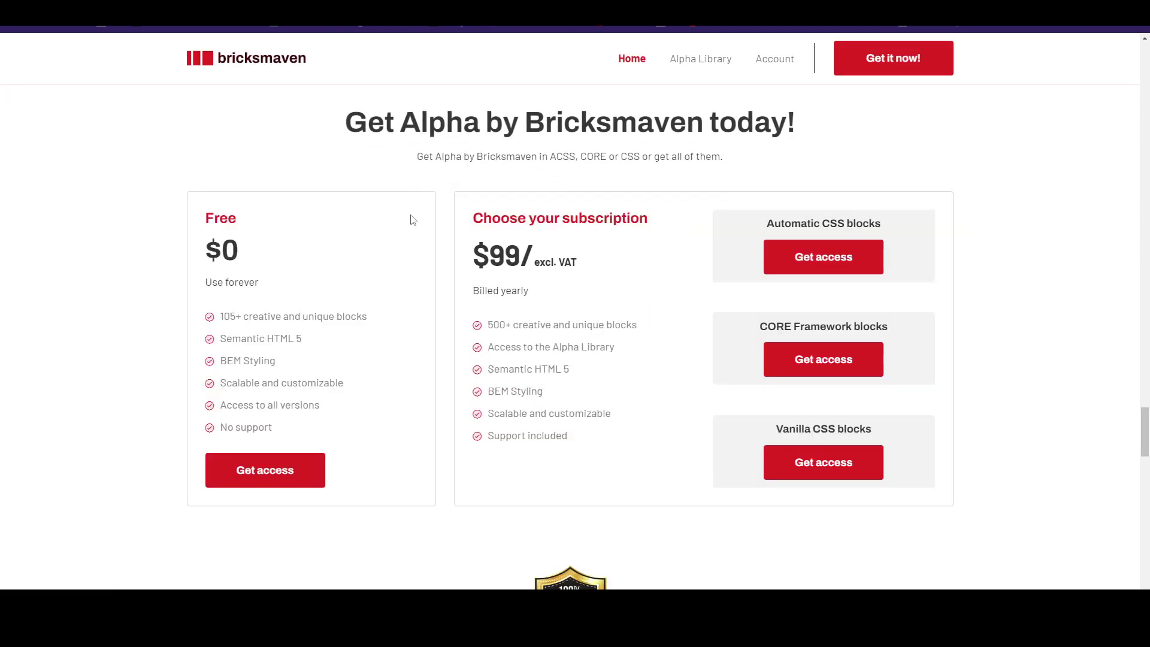
- Highlight the Free plan's $0 price, 105+ feature, and the Automatic CSS and CORE Framework headings
drag(245, 251, 207, 251)
click(293, 252)
drag(220, 316, 359, 317)
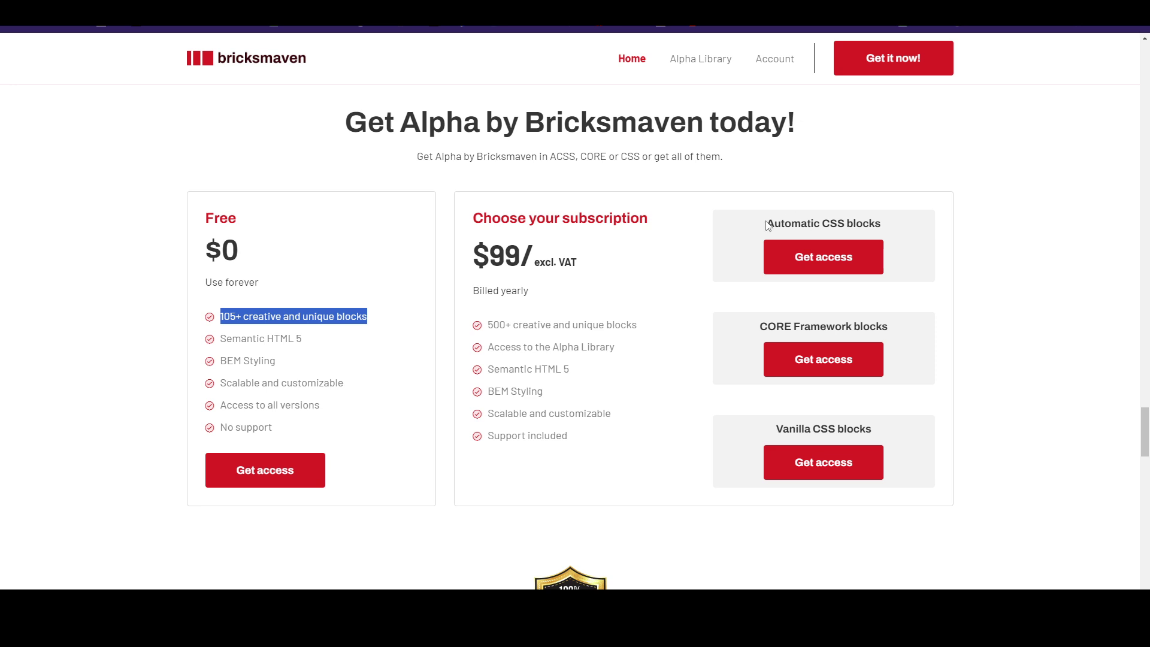
drag(767, 223, 883, 224)
drag(898, 329, 758, 328)
click(783, 228)
drag(769, 222, 875, 223)
click(908, 229)
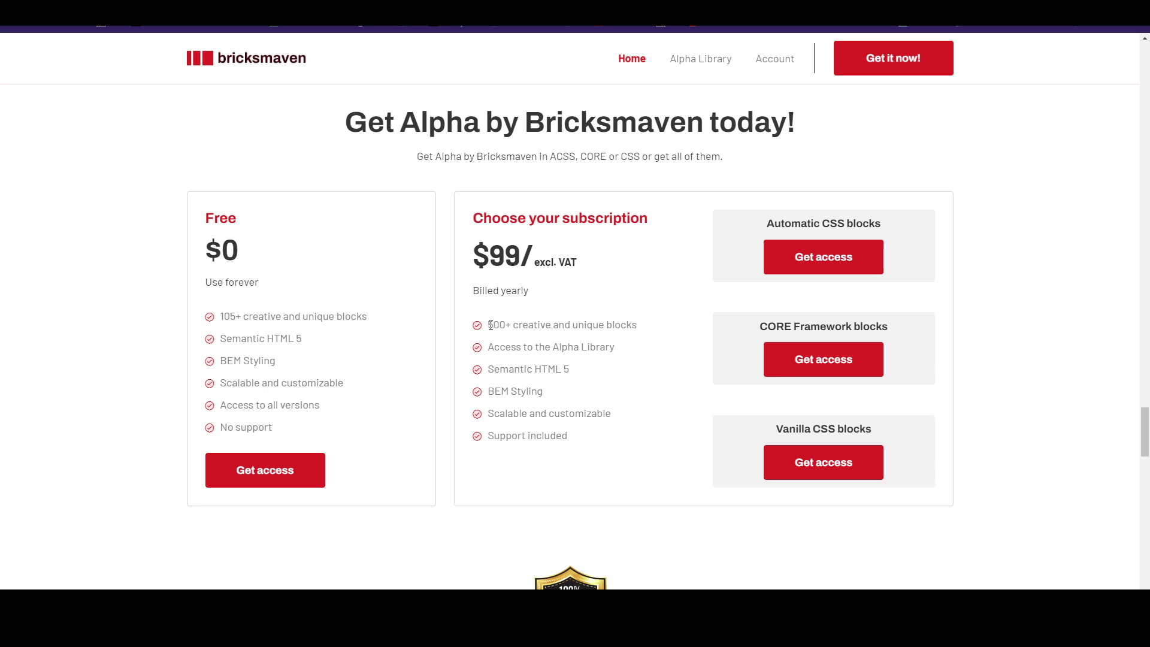
- Highlight 500+ in the subscription features, then the Free plan heading and its 105 feature
drag(486, 324, 509, 323)
click(579, 308)
drag(767, 224, 903, 229)
click(901, 228)
double_click(220, 218)
click(303, 228)
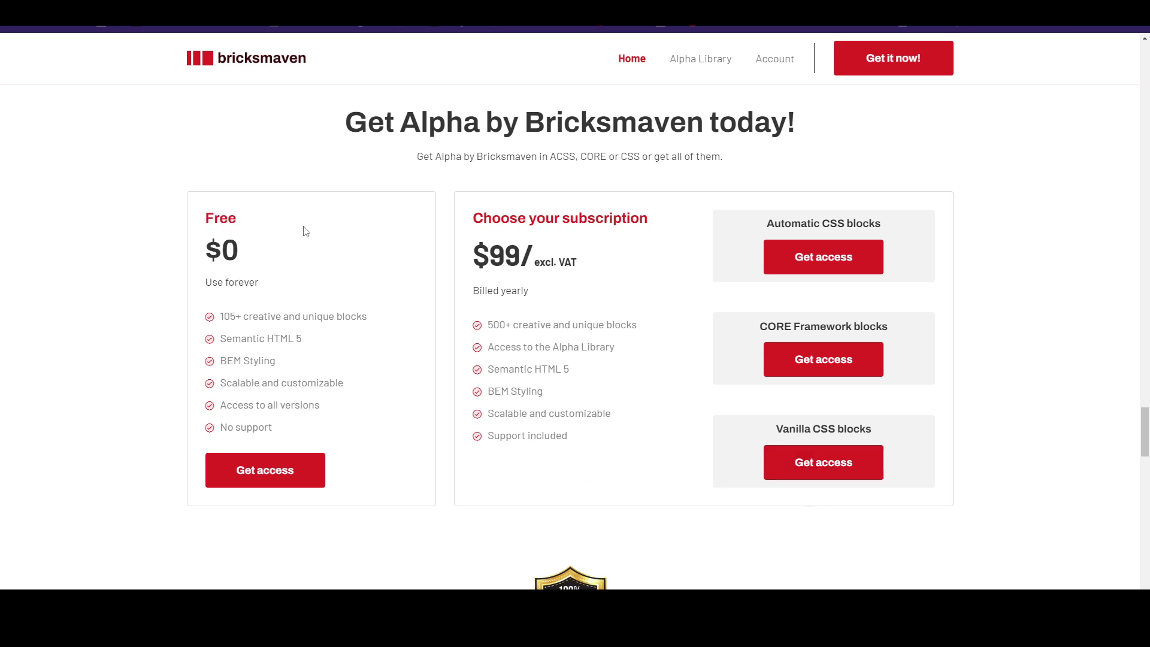
double_click(228, 315)
click(229, 312)
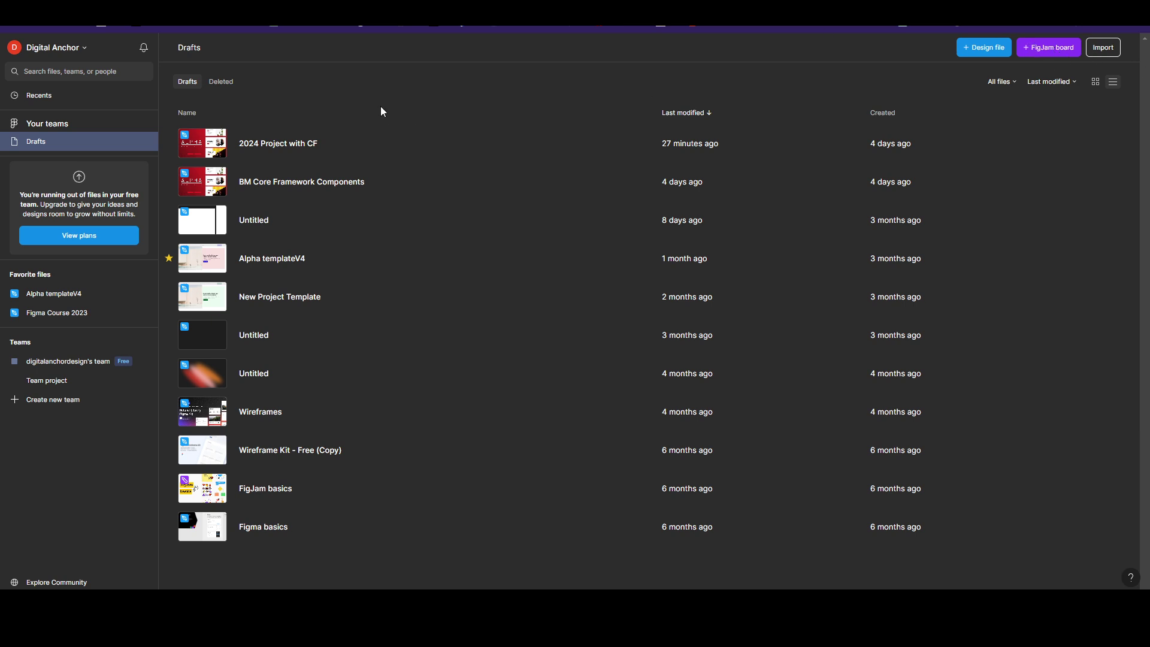
- Select the BM Core Framework Components file in Drafts and duplicate it from its context menu
click(397, 183)
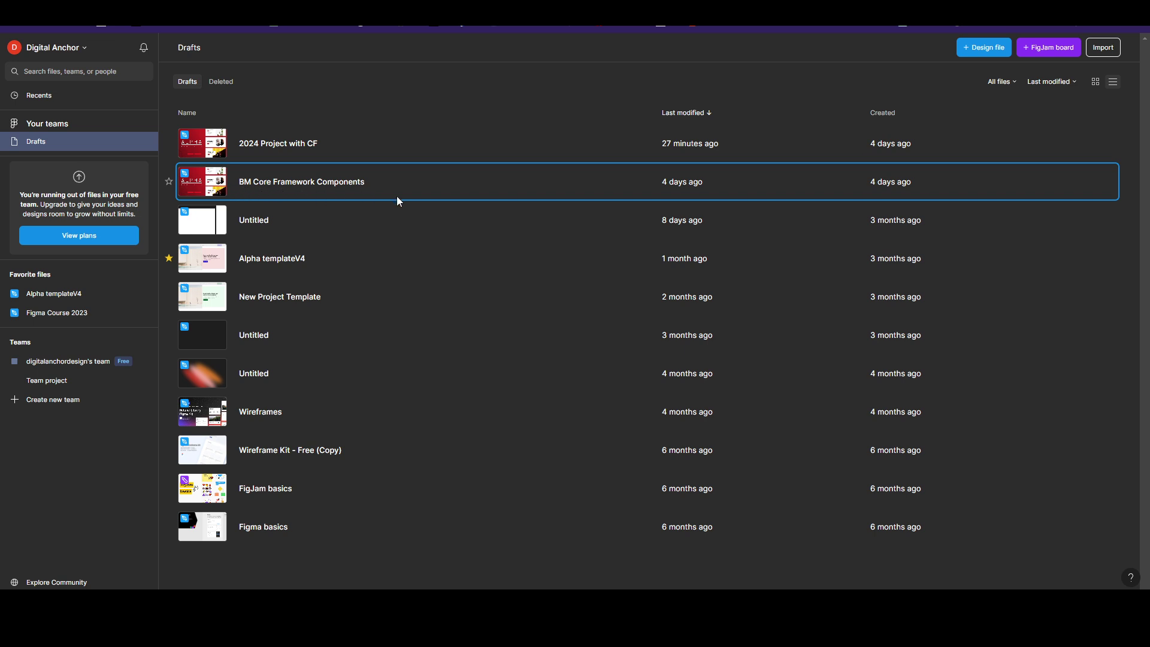
click(425, 90)
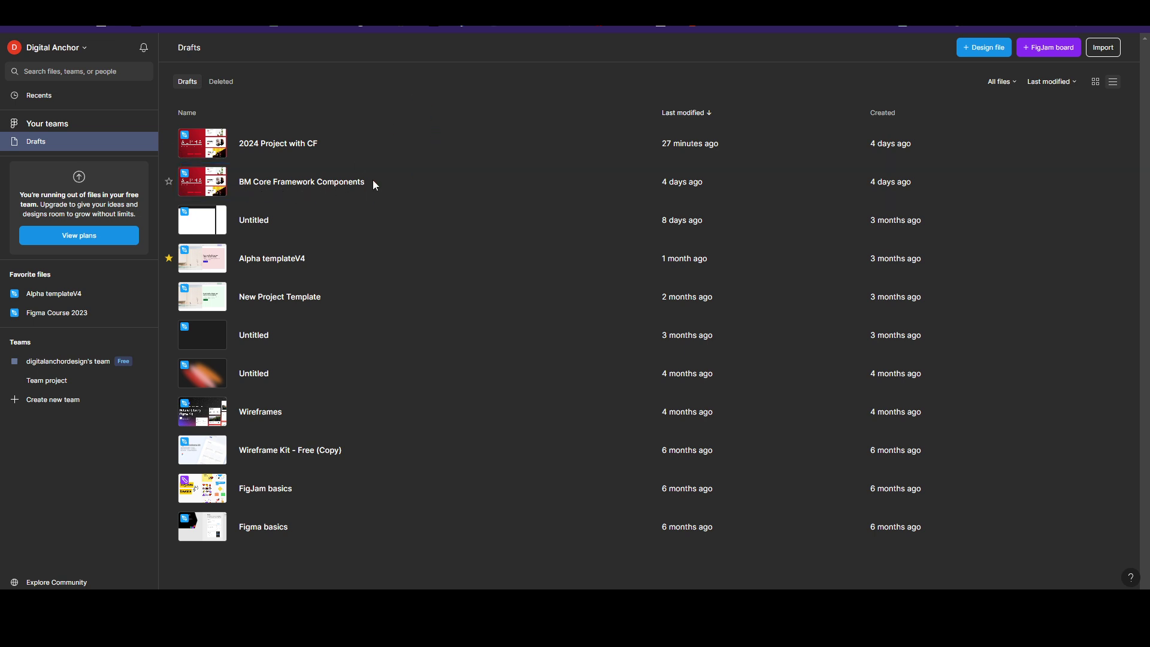
click(373, 180)
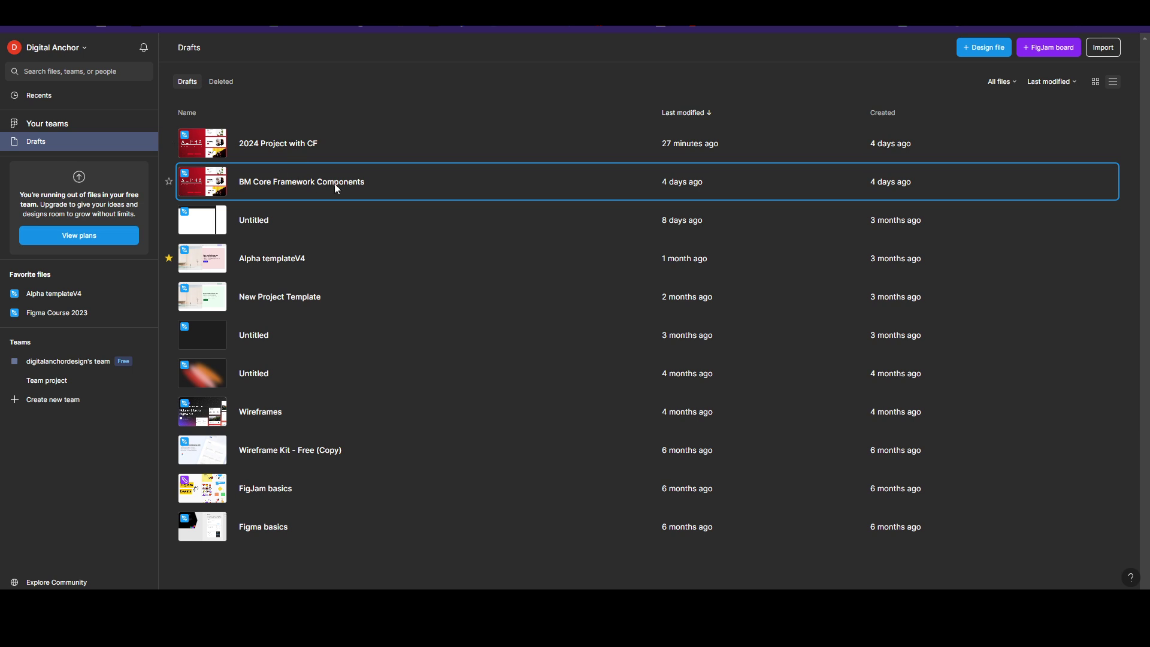
click(401, 71)
click(337, 182)
click(359, 143)
click(353, 184)
right_click(377, 186)
click(415, 291)
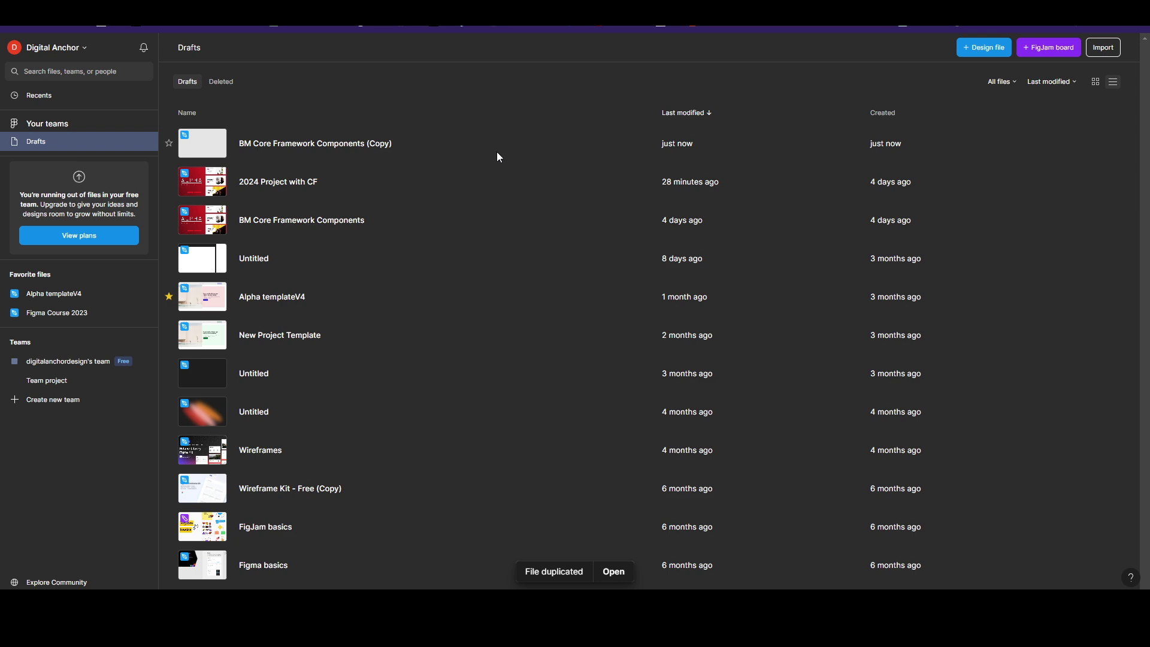
- Open BM Core Framework Components (Copy) and recentre the view on its cover frame
double_click(419, 149)
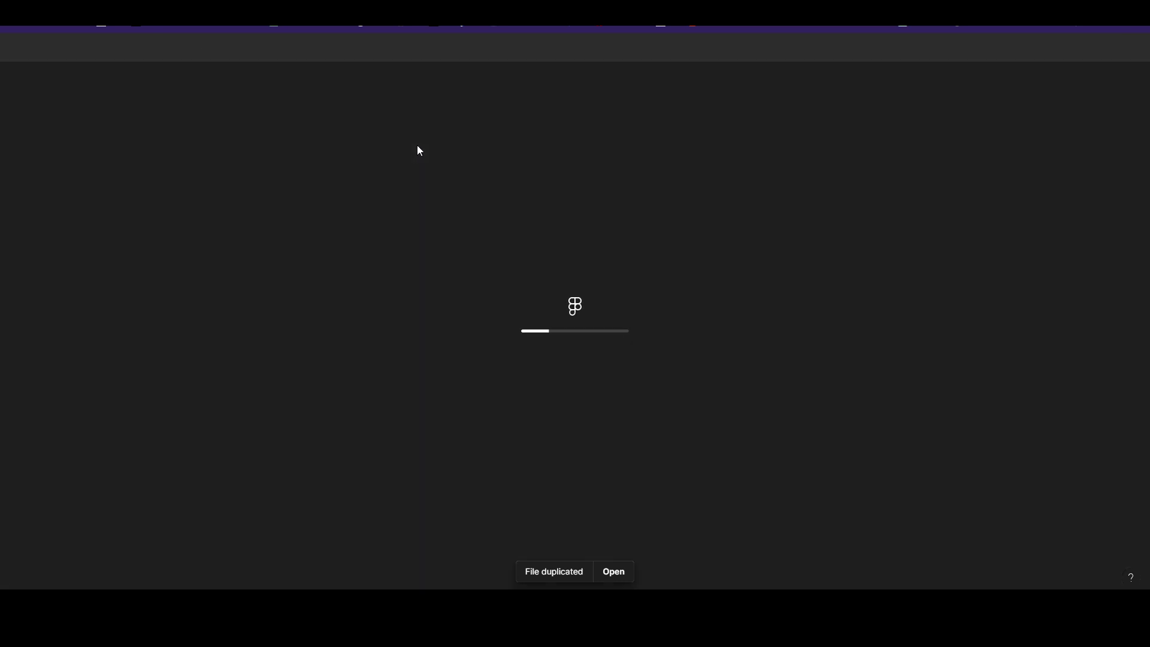
scroll(441, 190, down, 5)
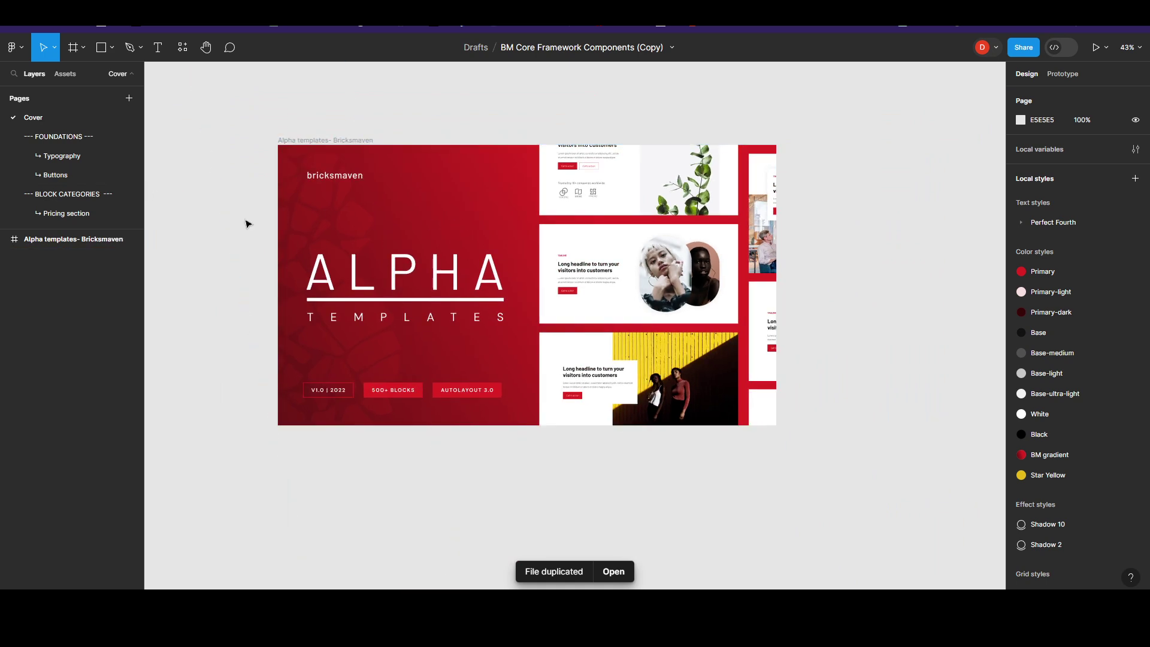
drag(204, 219, 247, 238)
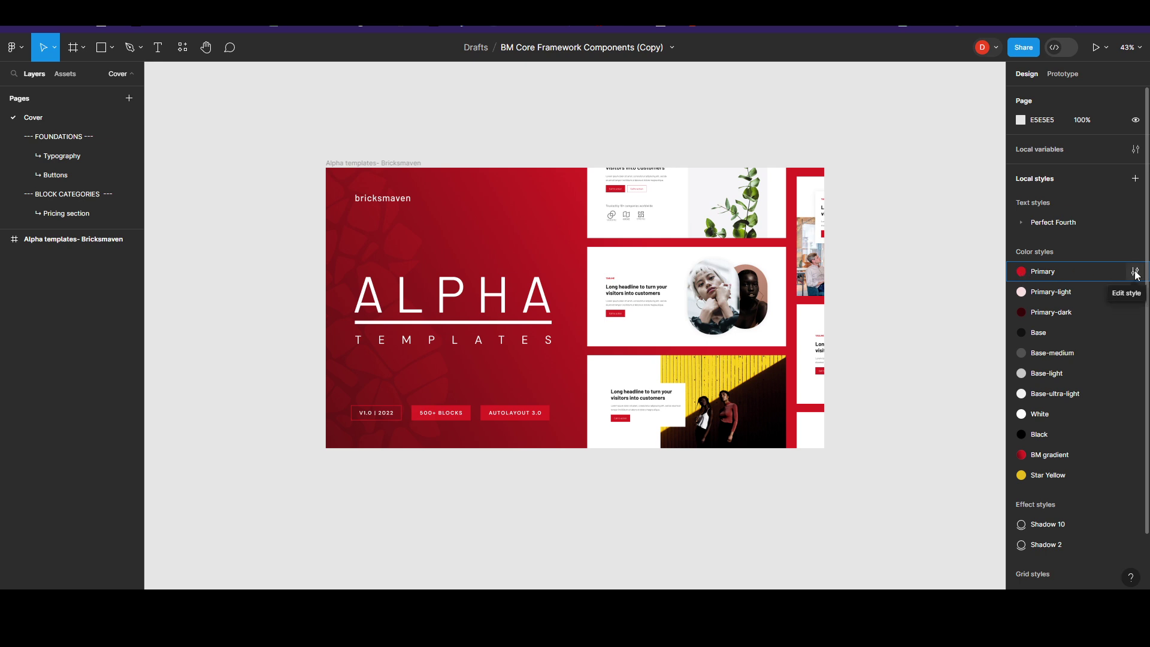
scroll(873, 290, down, 5)
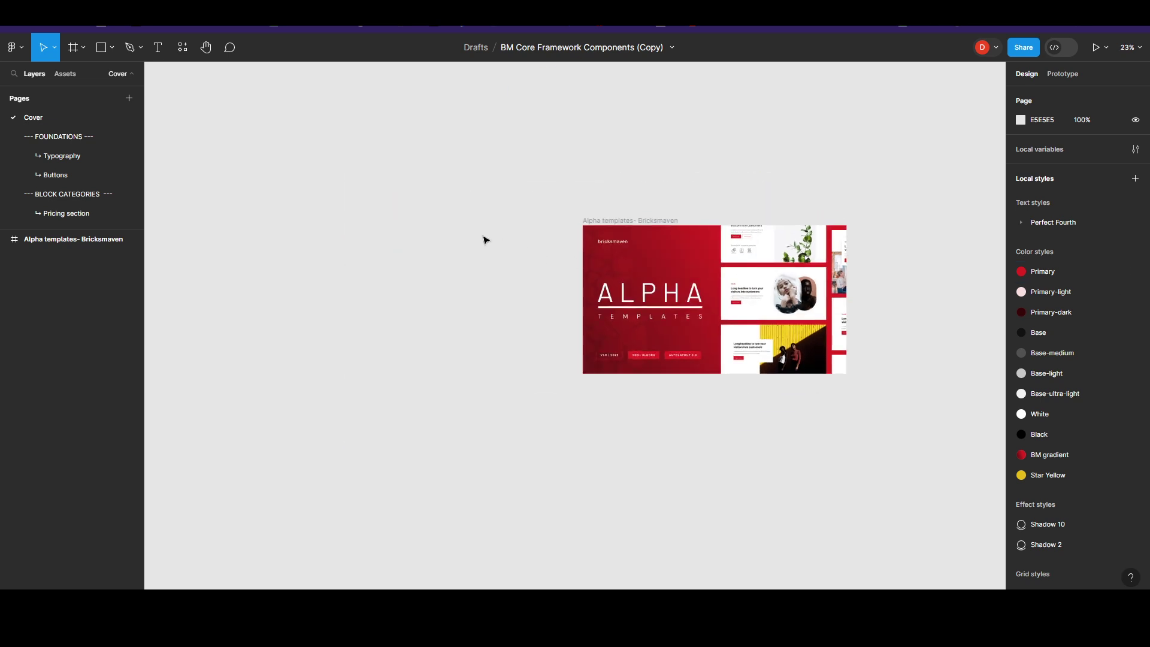
- Add a new page named 'My new project'
click(130, 98)
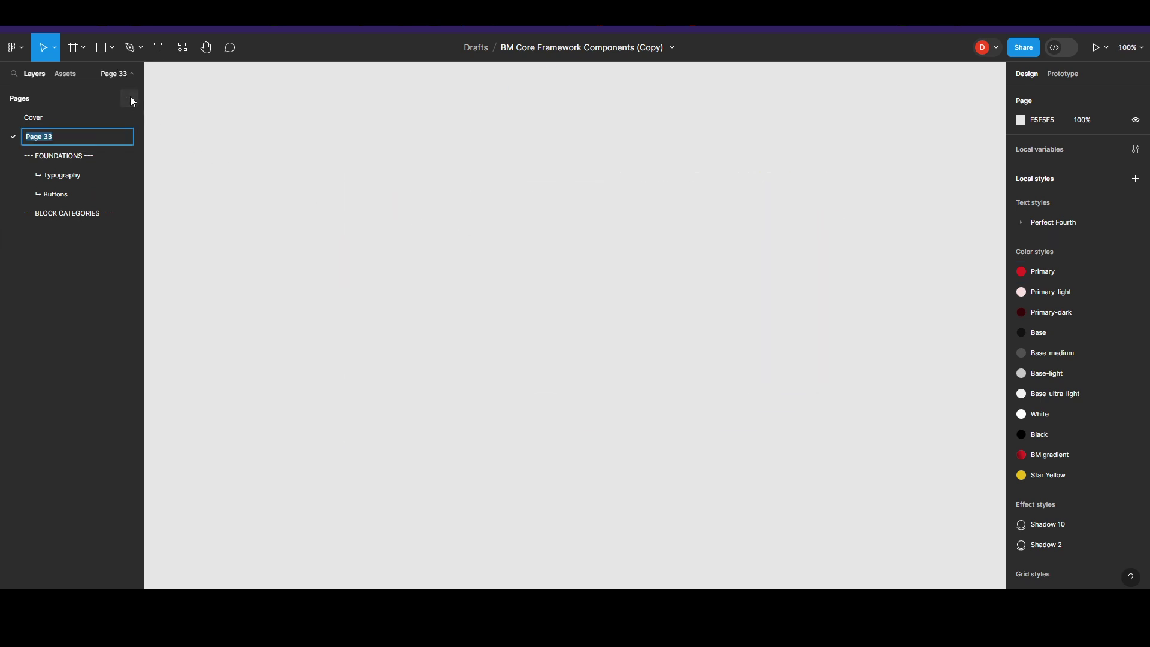
text(My new project)
key(Return)
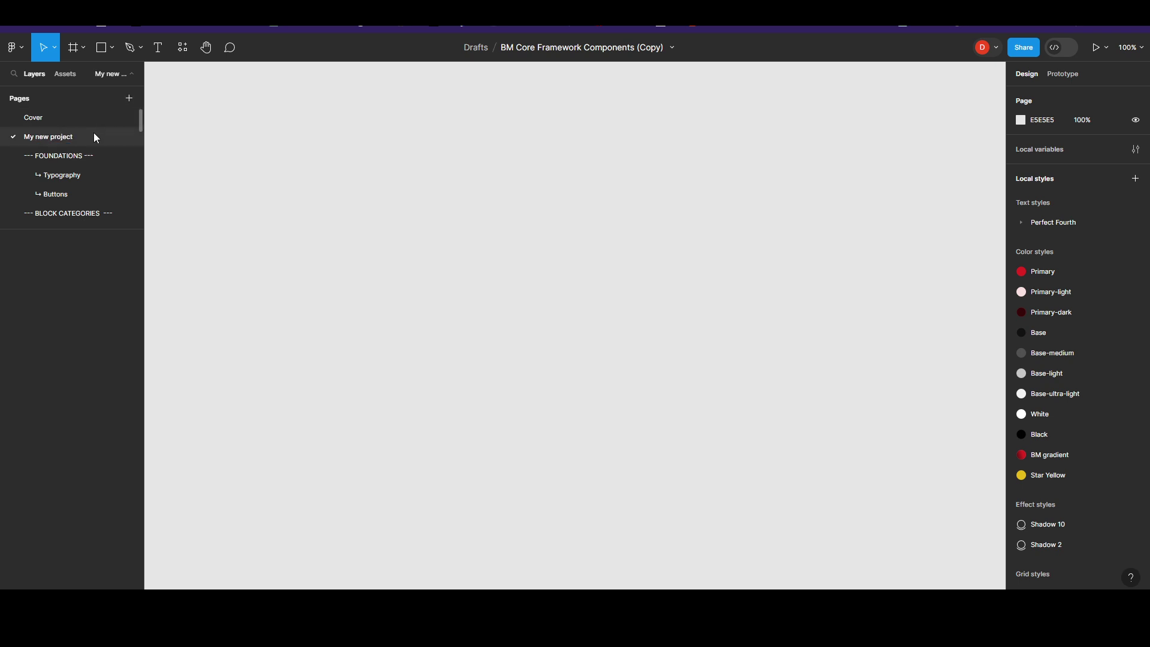
- Draw a frame and size it to 1600 wide by 3000 high
key(f)
drag(278, 120, 719, 542)
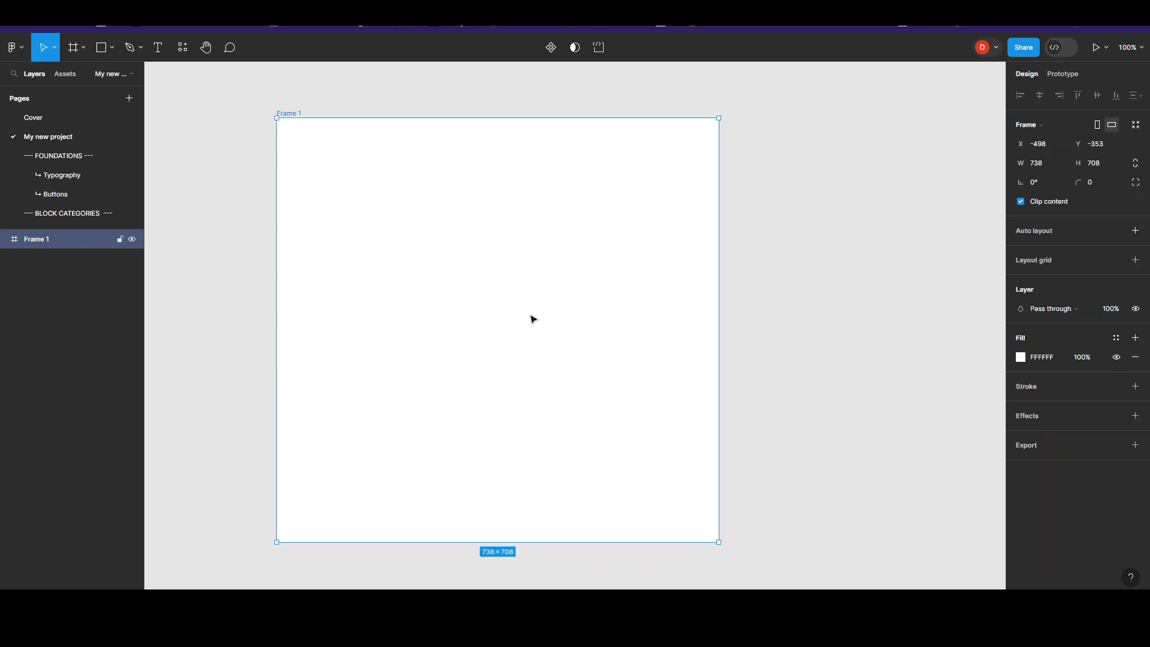
click(1046, 164)
text(1600)
key(Return)
scroll(803, 250, down, 5)
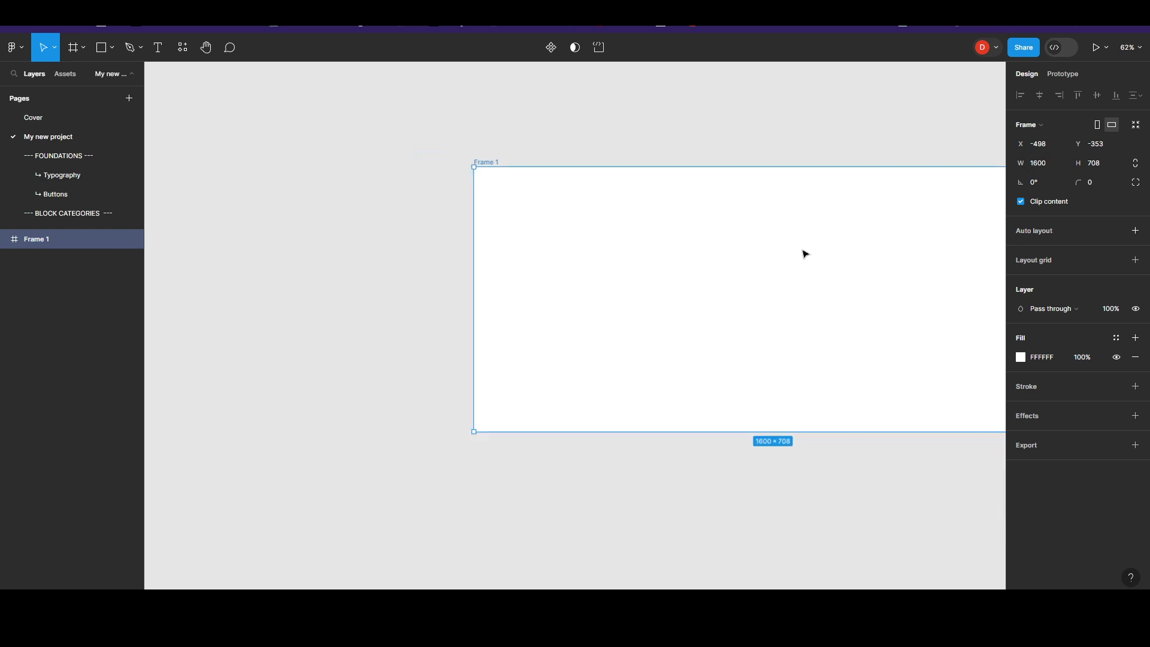
scroll(793, 261, right, 5)
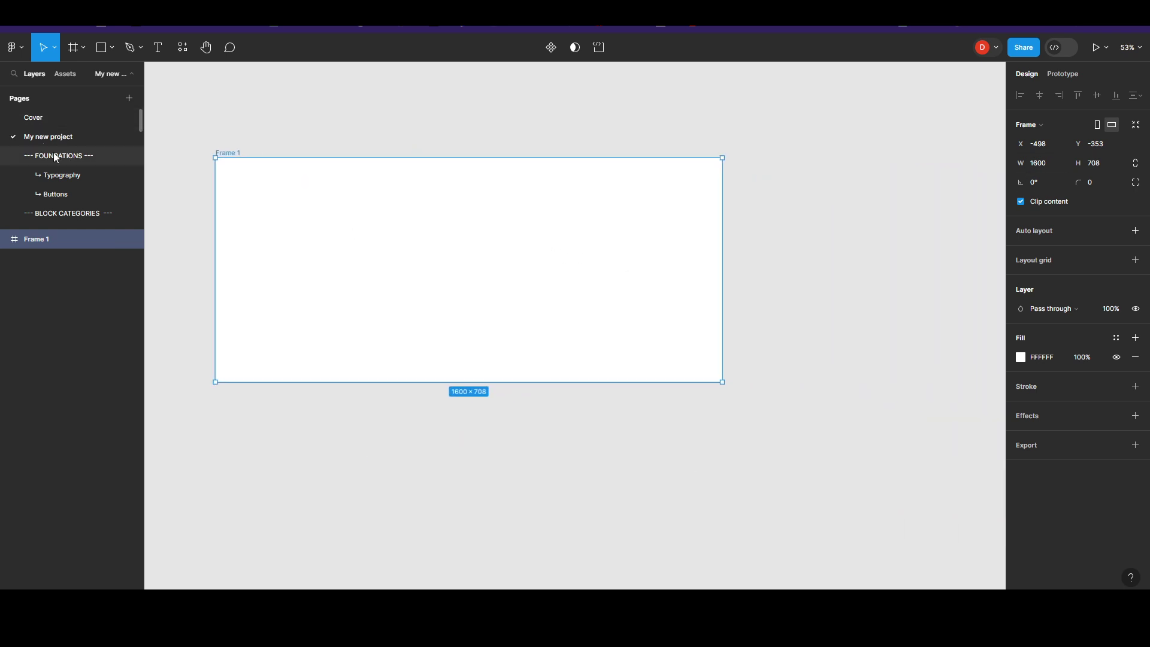
scroll(687, 278, down, 2)
scroll(688, 278, down, 2)
click(1120, 166)
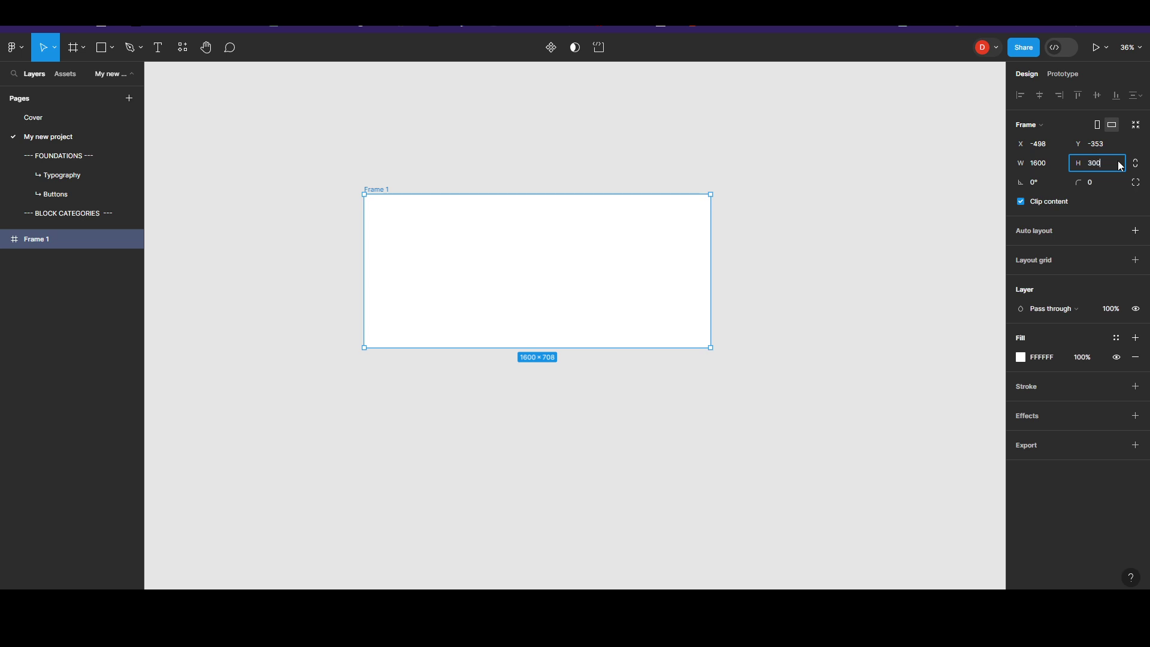
text(3000)
key(Return)
- Rename the Frame 1 layer to 'Homepage'
scroll(752, 215, down, 5)
drag(856, 277, 657, 264)
double_click(86, 236)
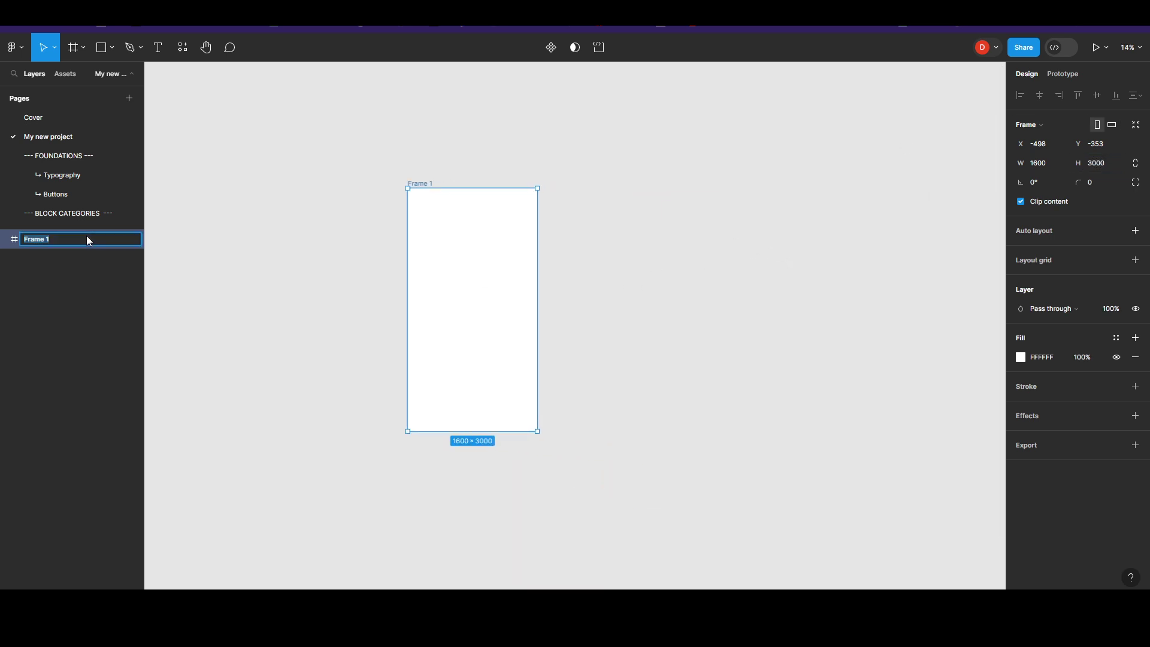
text(Homepage)
key(Return)
click(48, 280)
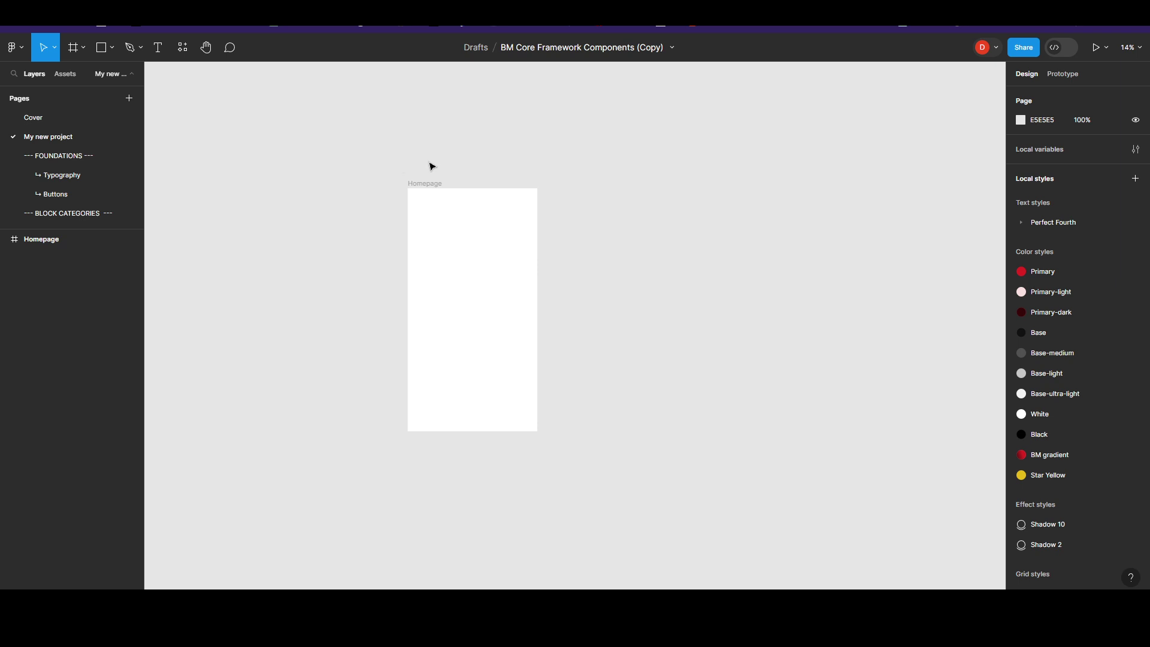
- Search local components for 'head' and place the Header at the top of the Homepage frame
click(183, 55)
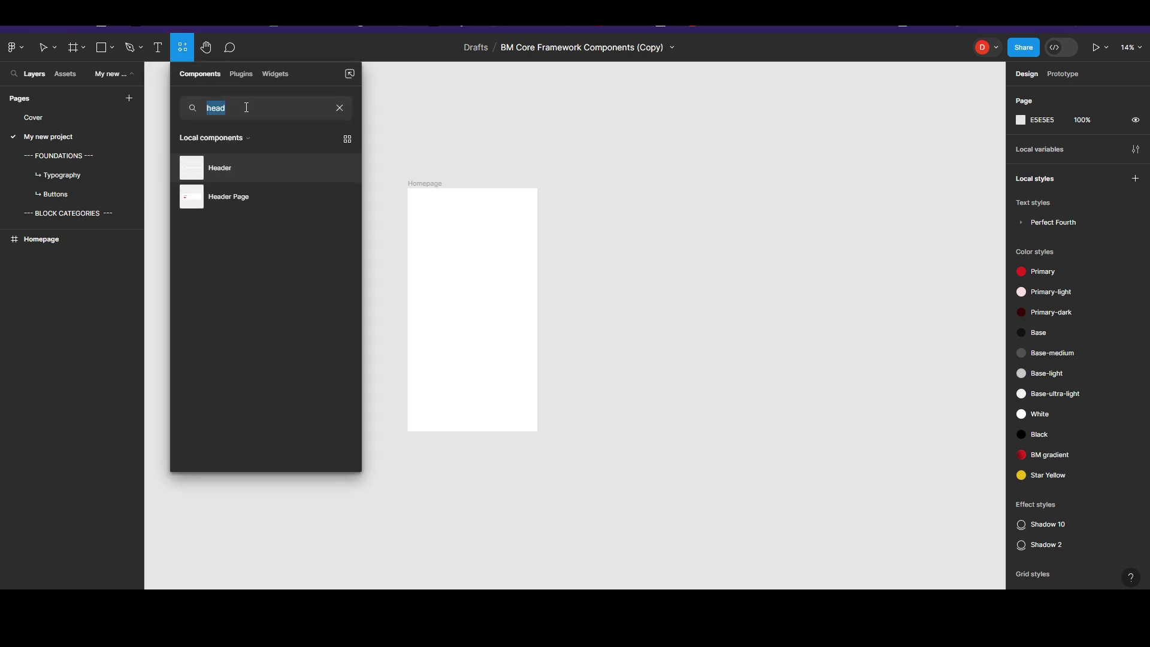
key(BackSpace)
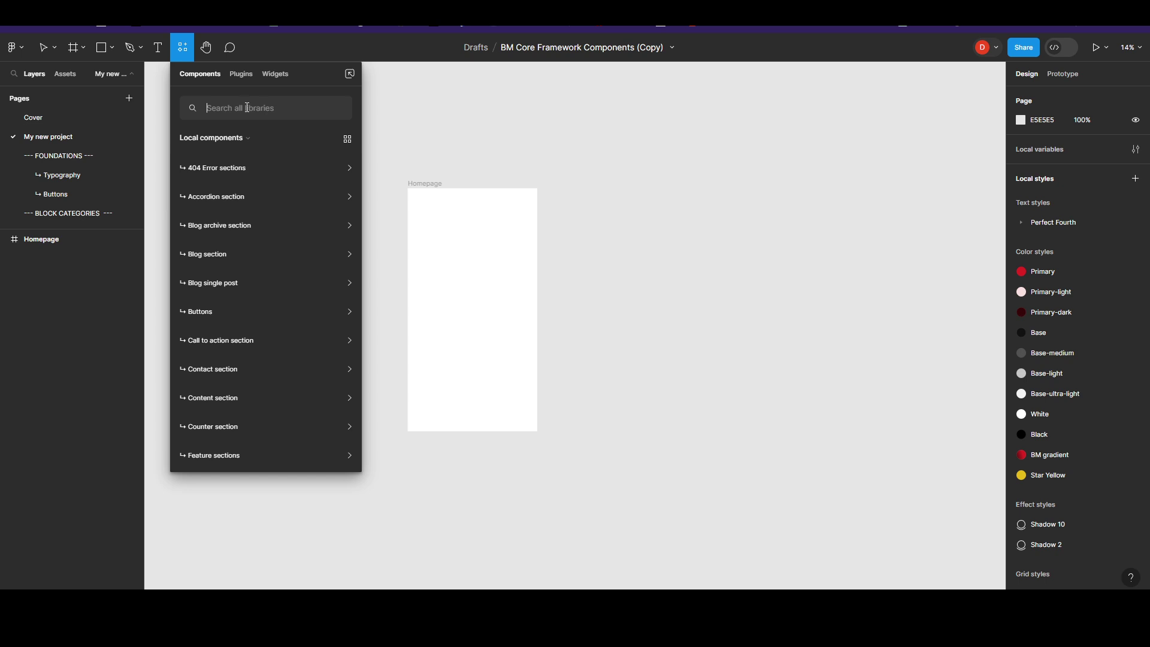
text(head)
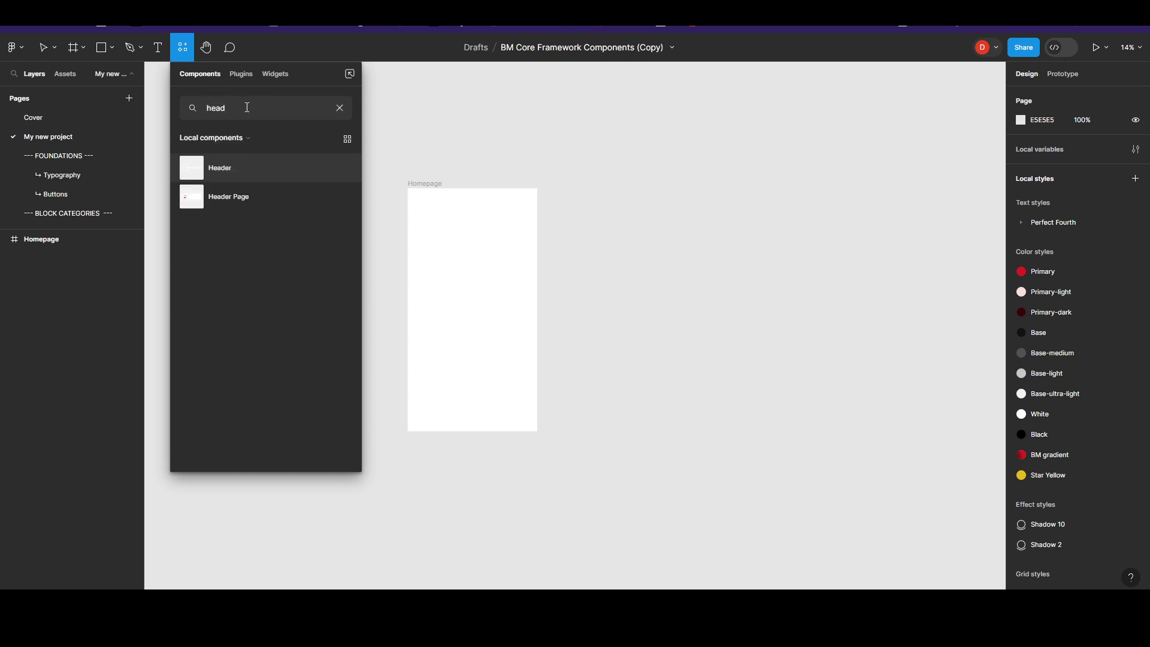
drag(274, 170, 505, 195)
click(533, 222)
click(508, 196)
scroll(502, 217, up, 5)
drag(737, 244, 816, 352)
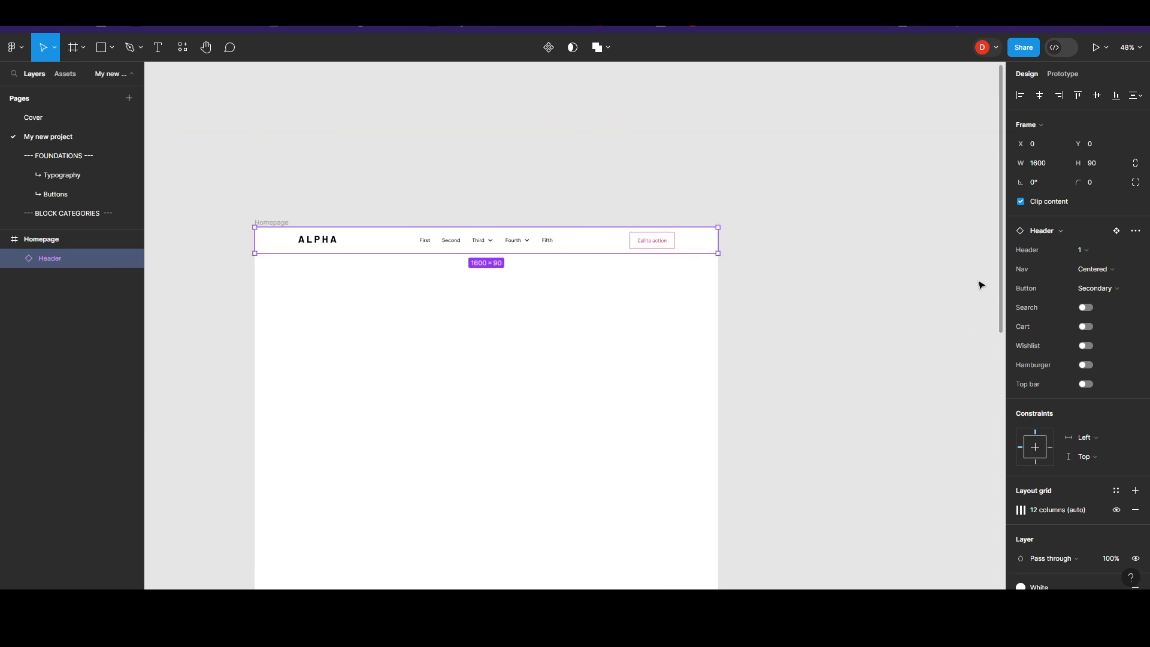
- Try header variants 2 and 3, then settle on variant 4 with search
click(1090, 254)
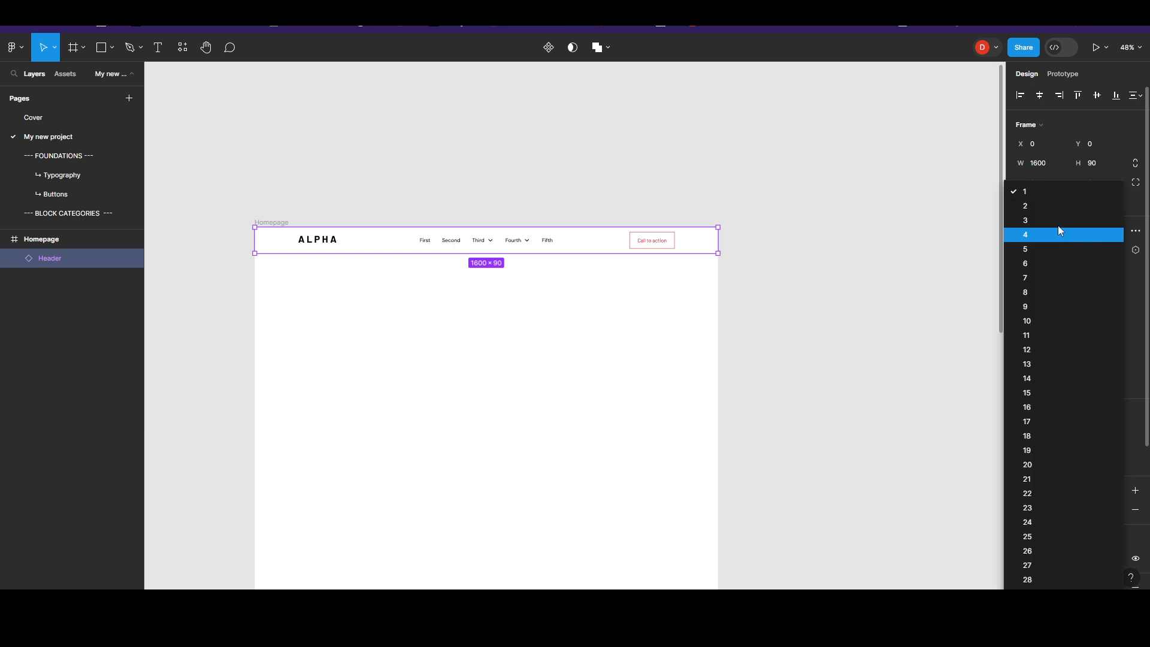
click(1043, 208)
click(1088, 251)
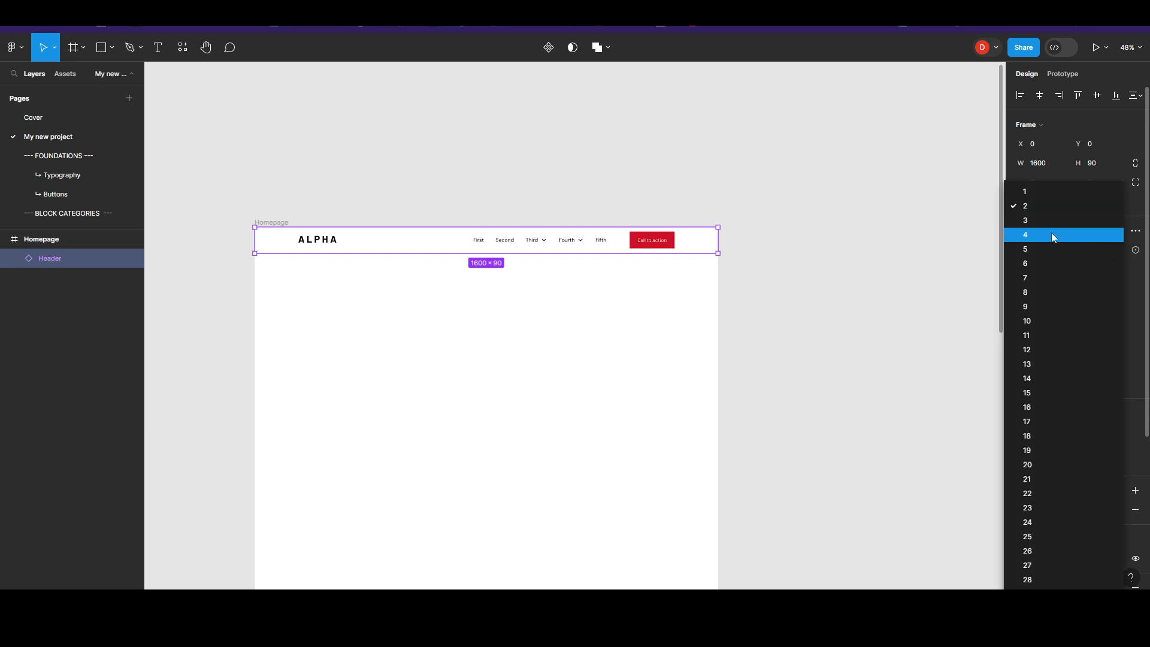
click(1047, 223)
click(1090, 249)
click(1057, 238)
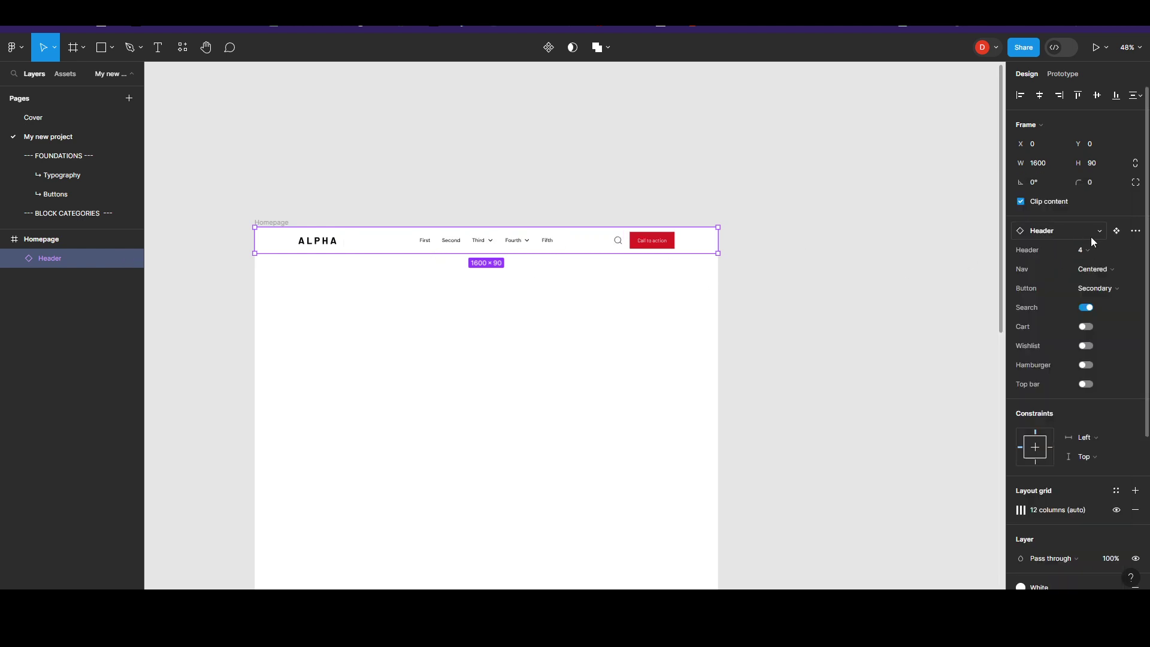
scroll(793, 246, down, 3)
scroll(864, 264, right, 3)
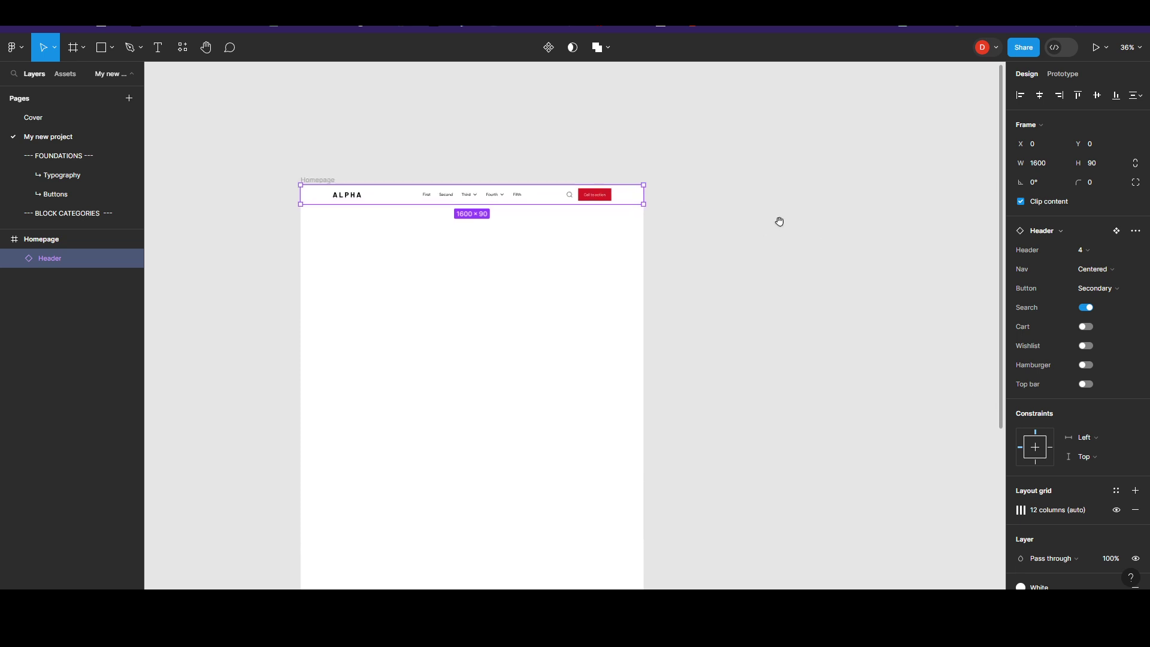
click(222, 332)
scroll(221, 259, down, 5)
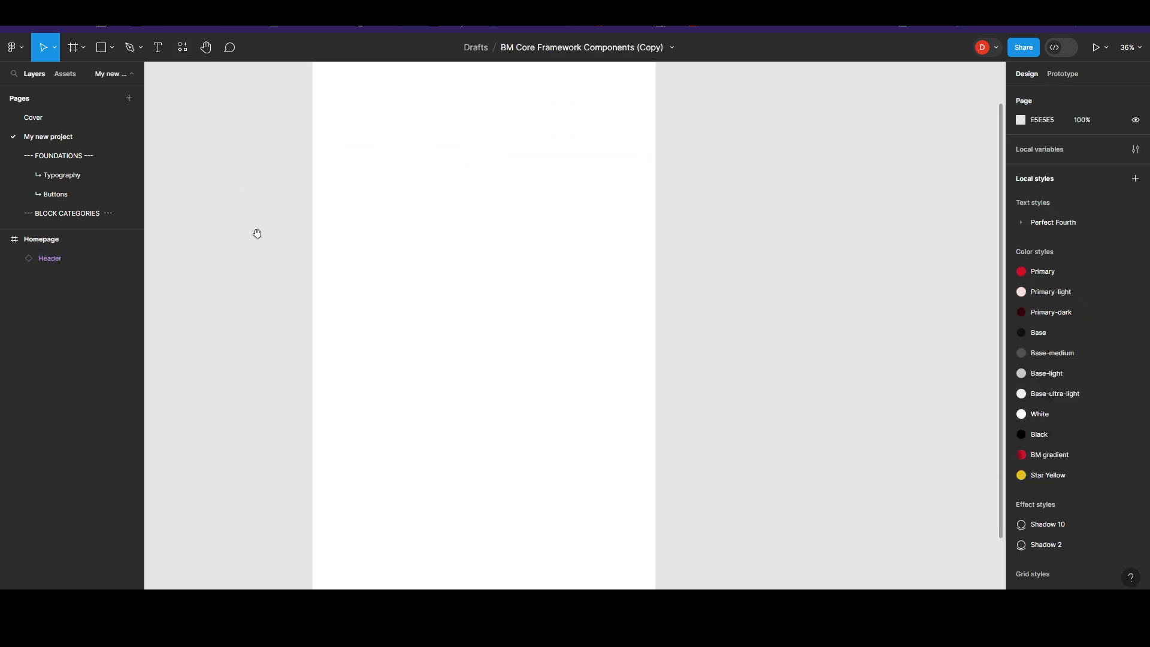
- Search 'footer' and place the 1600 × 502 Footer instance at the bottom of the Homepage frame
scroll(259, 236, down, 5)
click(188, 47)
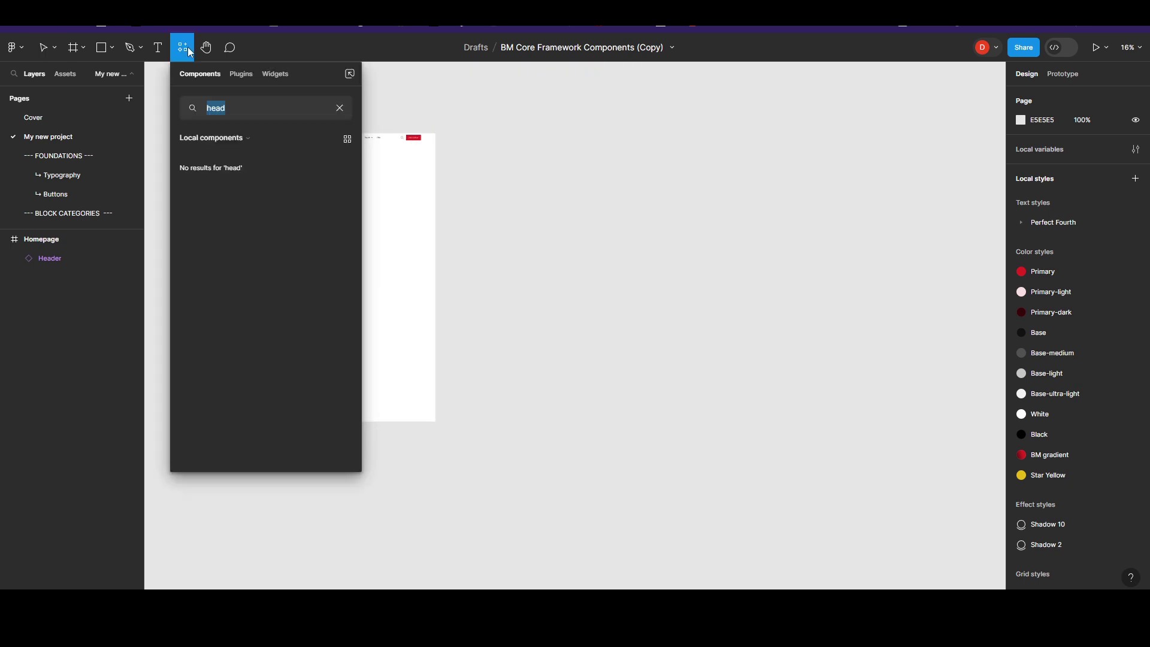
text(footer)
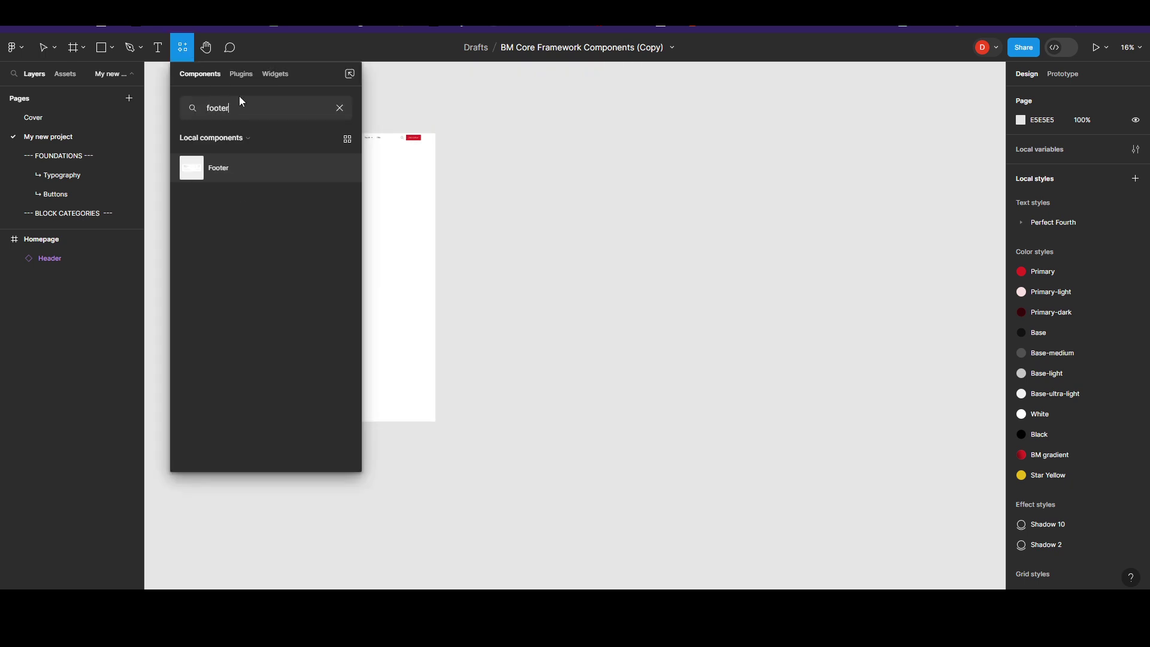
click(254, 170)
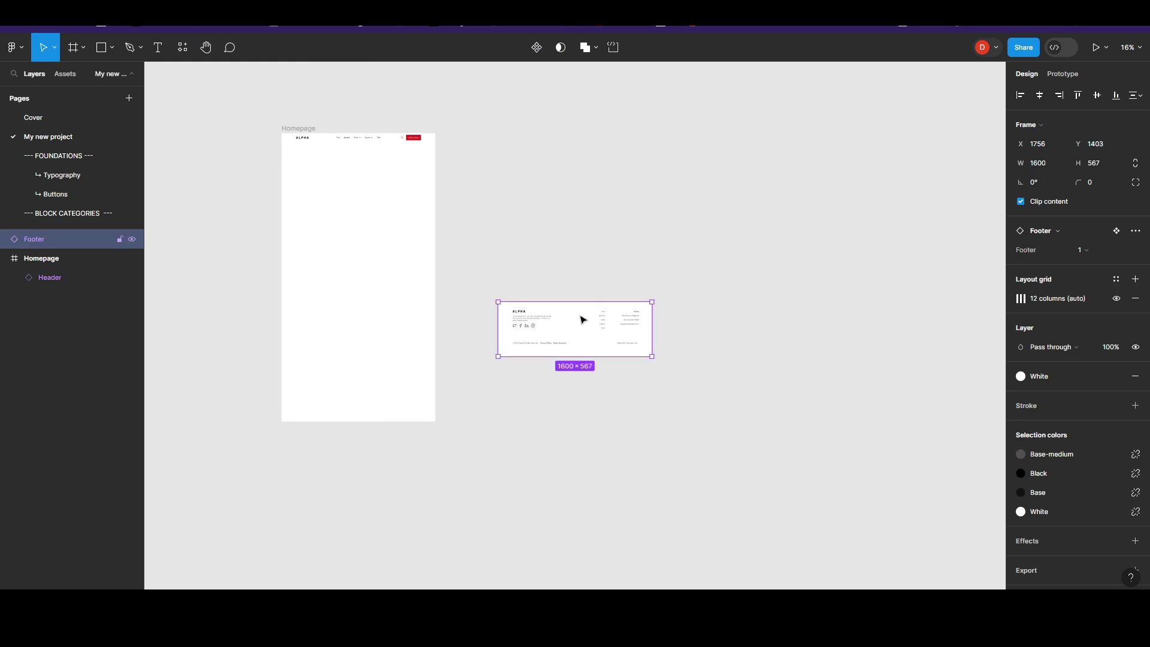
drag(585, 318, 350, 377)
scroll(349, 377, up, 8)
scroll(350, 384, down, 5)
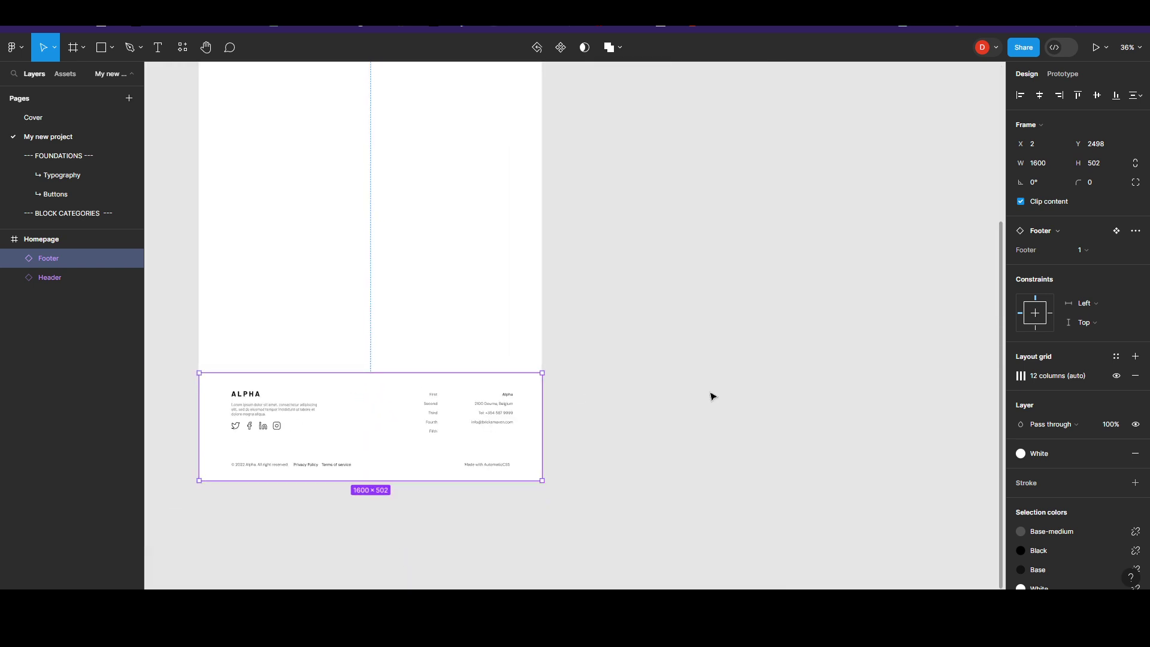
click(747, 393)
click(395, 400)
key(ctrl+minus)
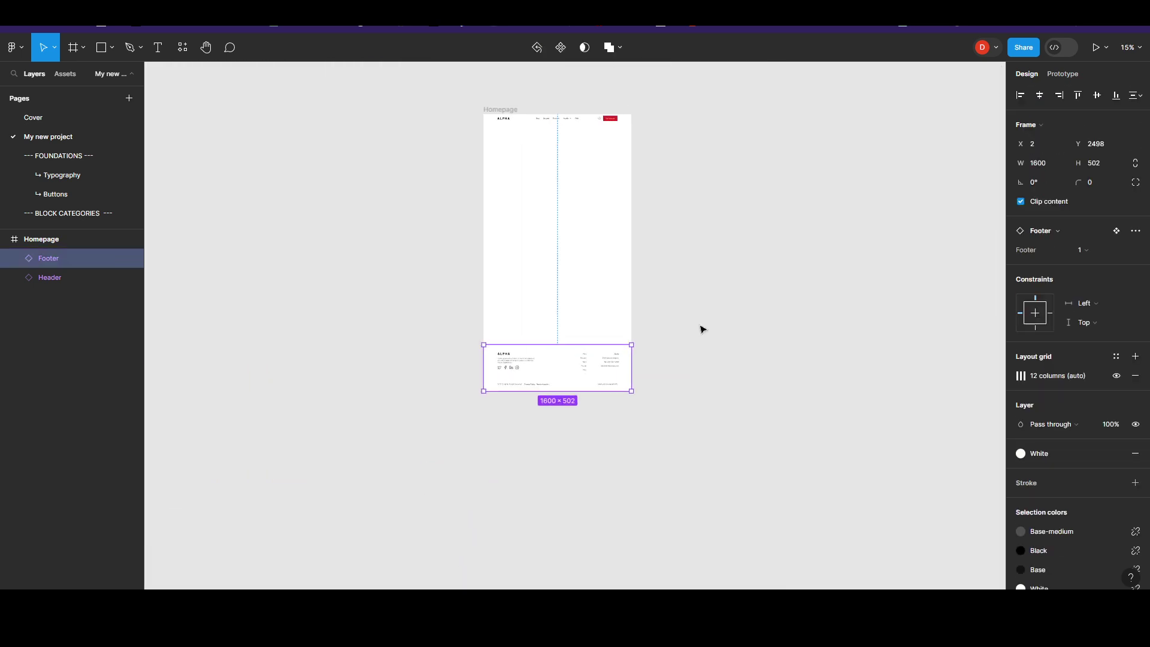
drag(745, 247, 593, 261)
click(599, 264)
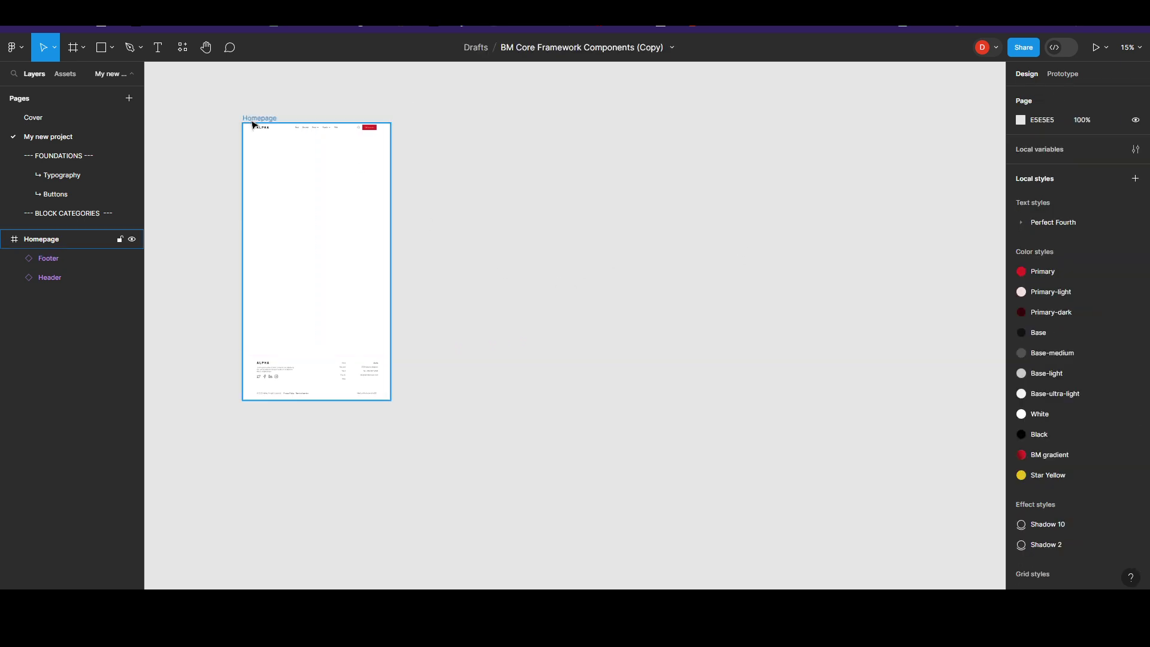
- Rename the Homepage frame to 'Barebones Page'
click(80, 239)
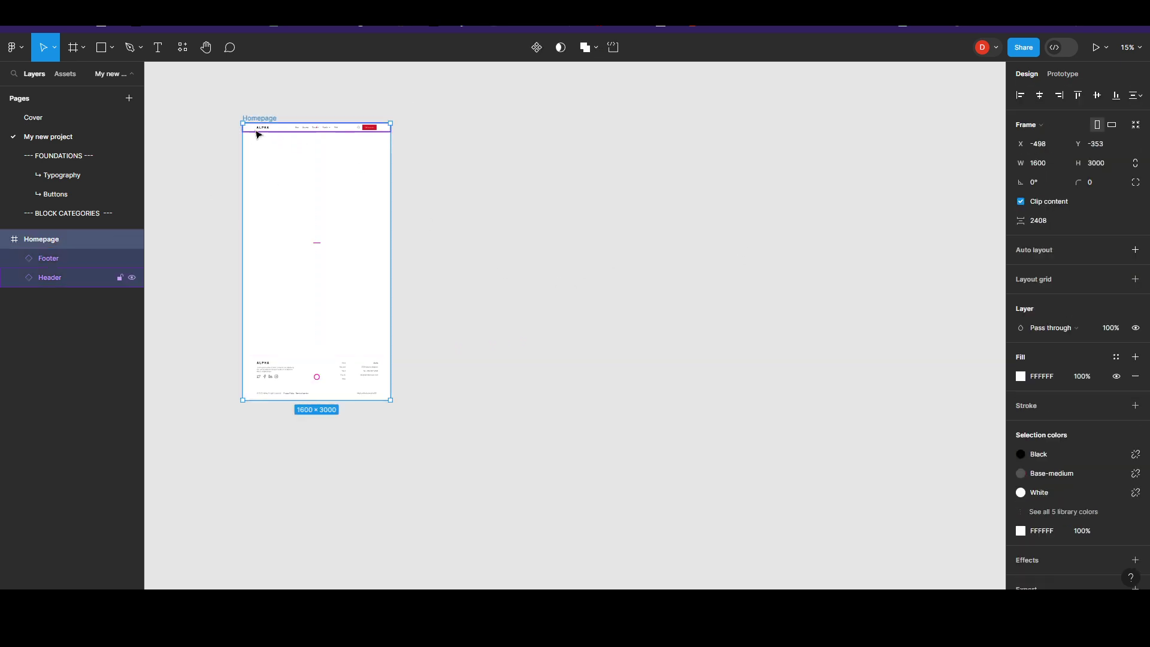
double_click(69, 240)
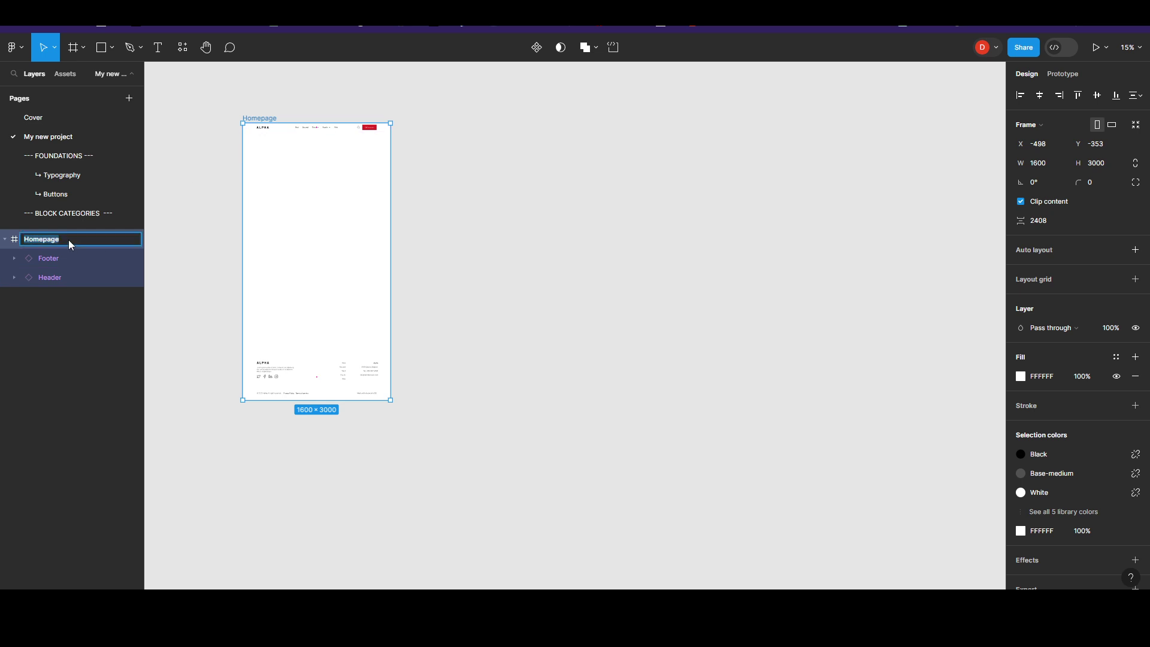
text(Barebones Page)
key(Return)
key(Escape)
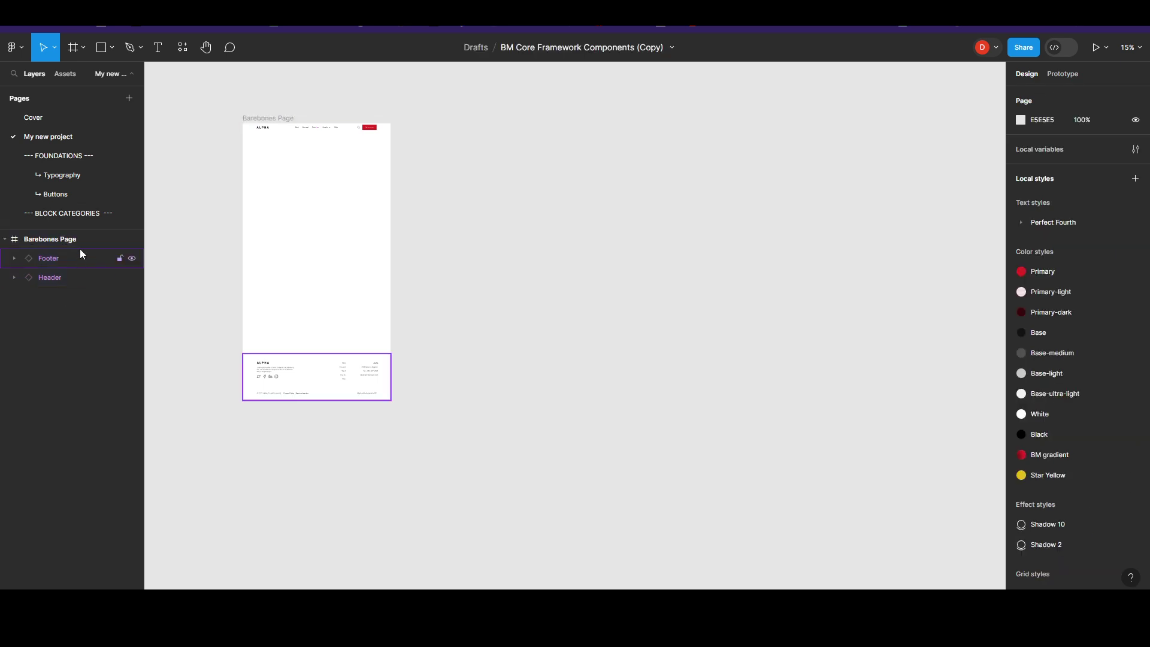
- Duplicate the frame twice, naming the copies 'Homepage' and 'About'
click(80, 241)
key(ctrl+d)
double_click(69, 260)
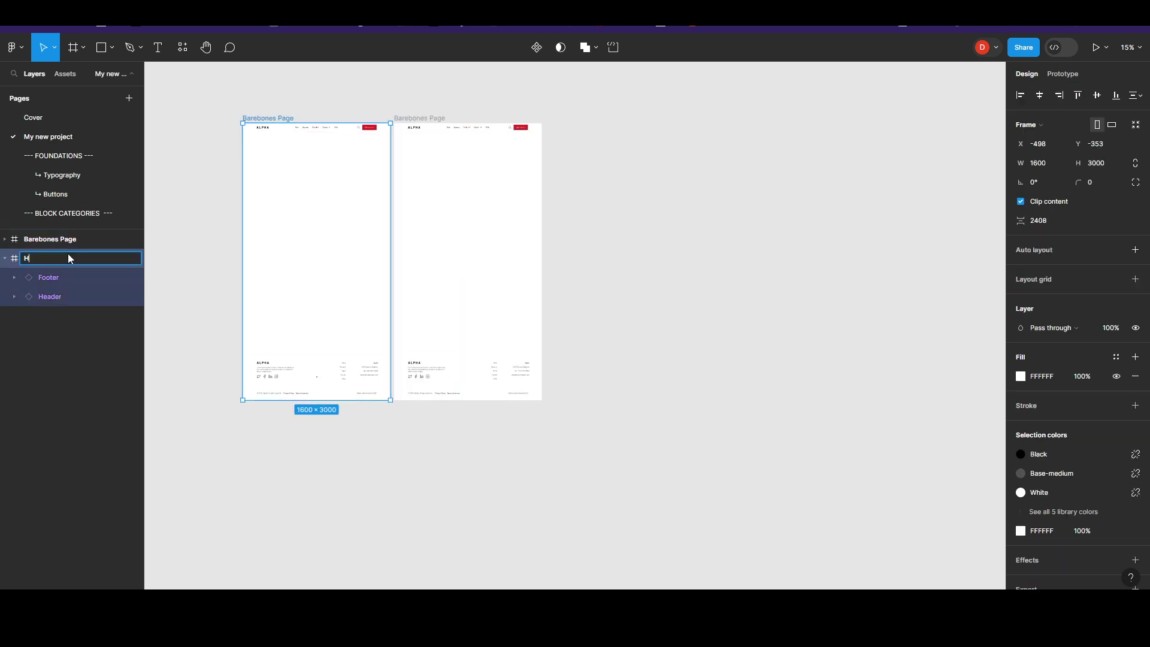
text(Homepage)
key(Return)
key(Escape)
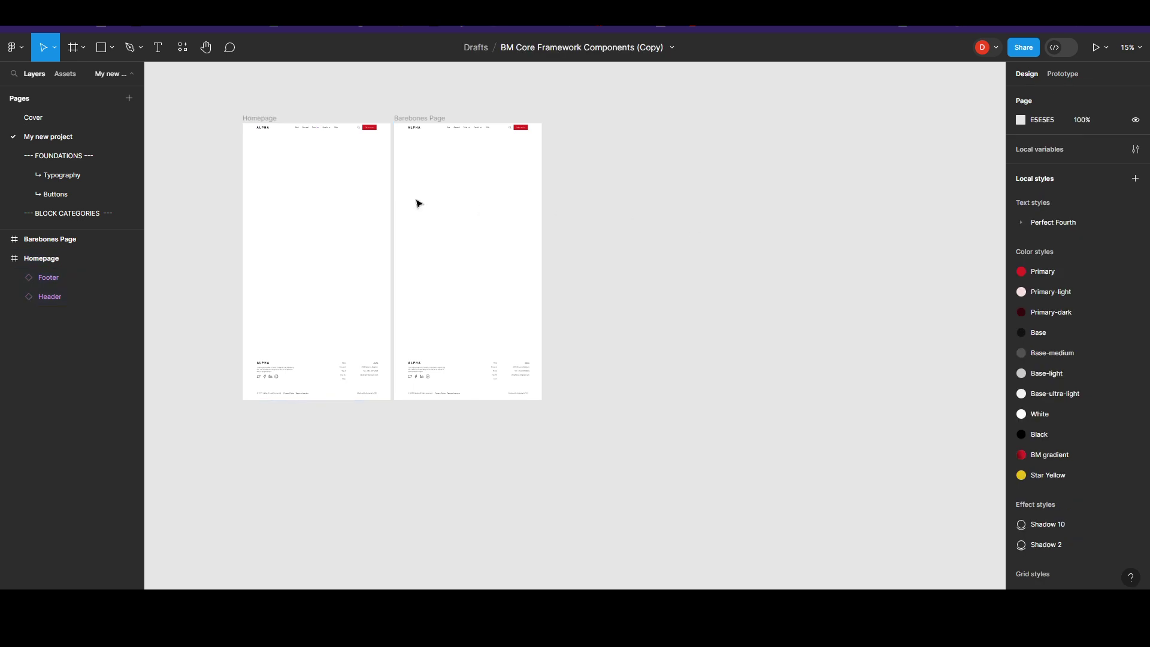
click(67, 261)
key(ctrl+d)
double_click(63, 282)
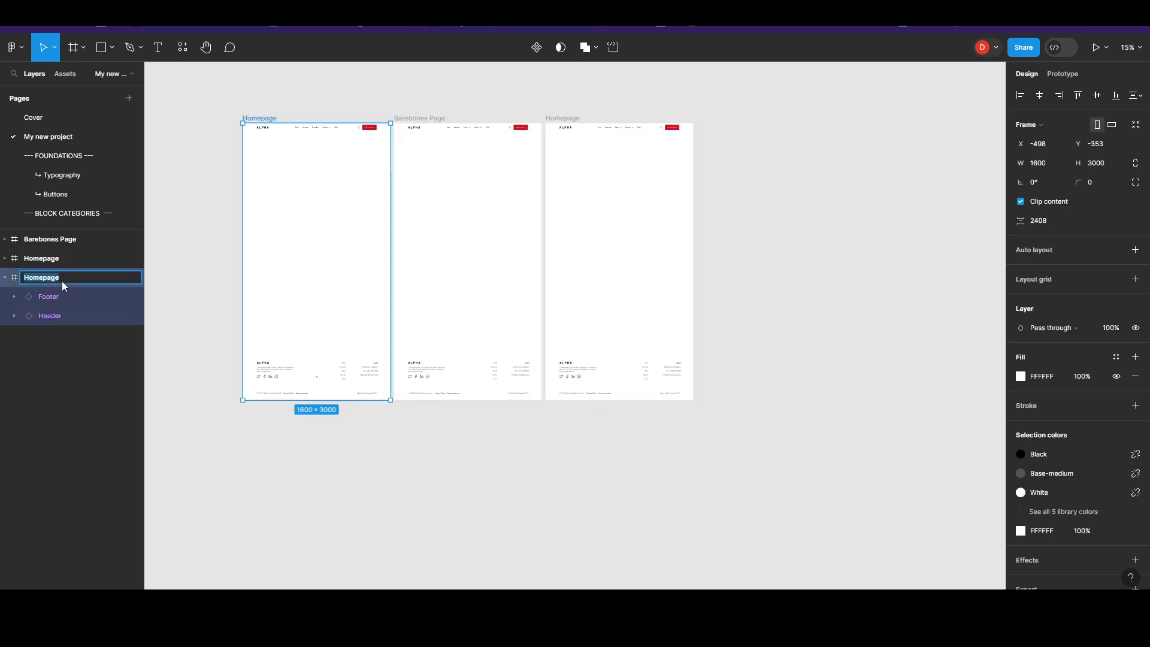
text(About)
key(Return)
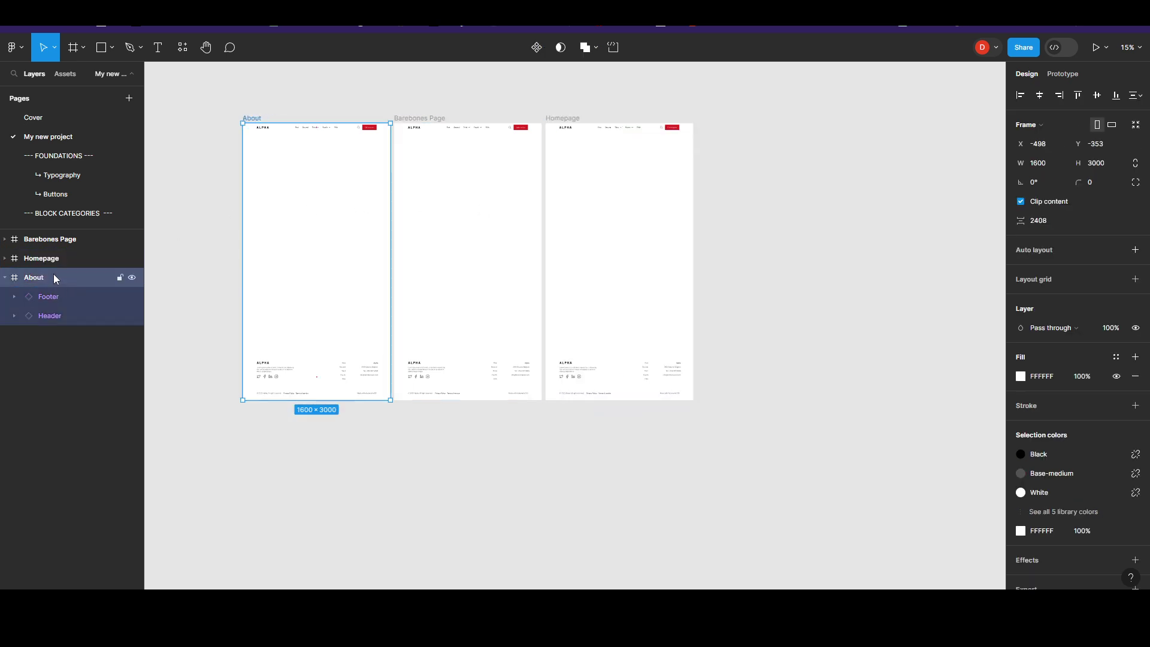
- Duplicate twice more, naming the copies 'Blog' and 'Contact'
key(ctrl+d)
double_click(54, 297)
text(Blog)
key(Return)
click(113, 442)
click(75, 300)
key(ctrl+d)
double_click(53, 315)
text(Contact)
key(Return)
click(442, 474)
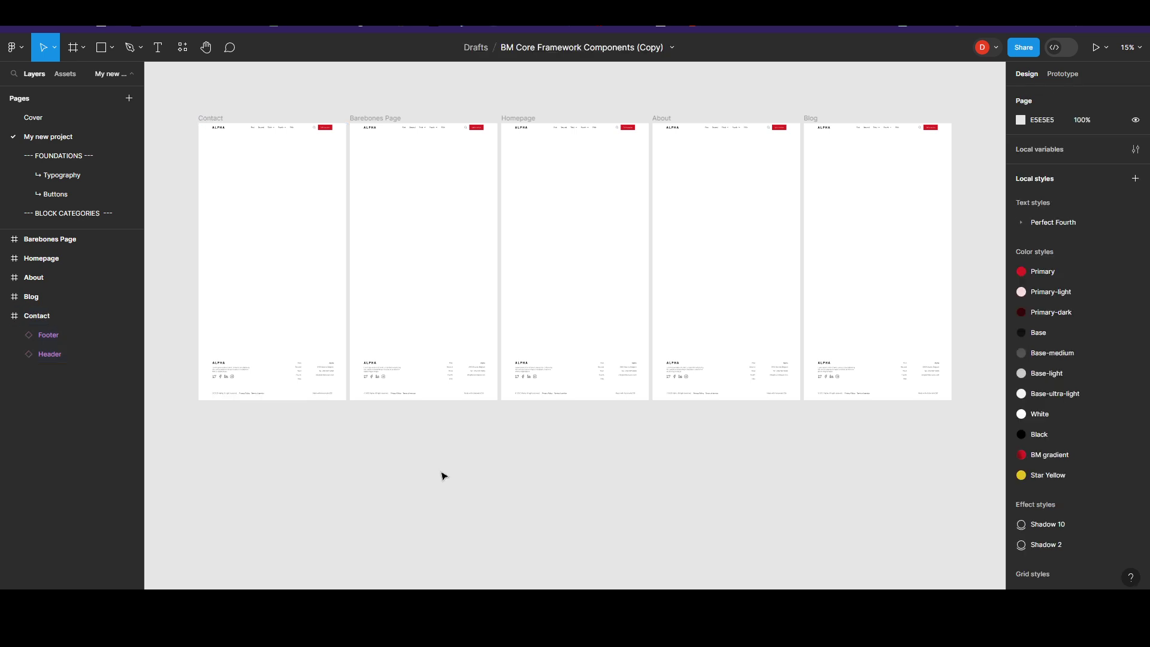
- Move the Homepage frame lower in the layer order and frame all five pages in view
drag(41, 260, 14, 306)
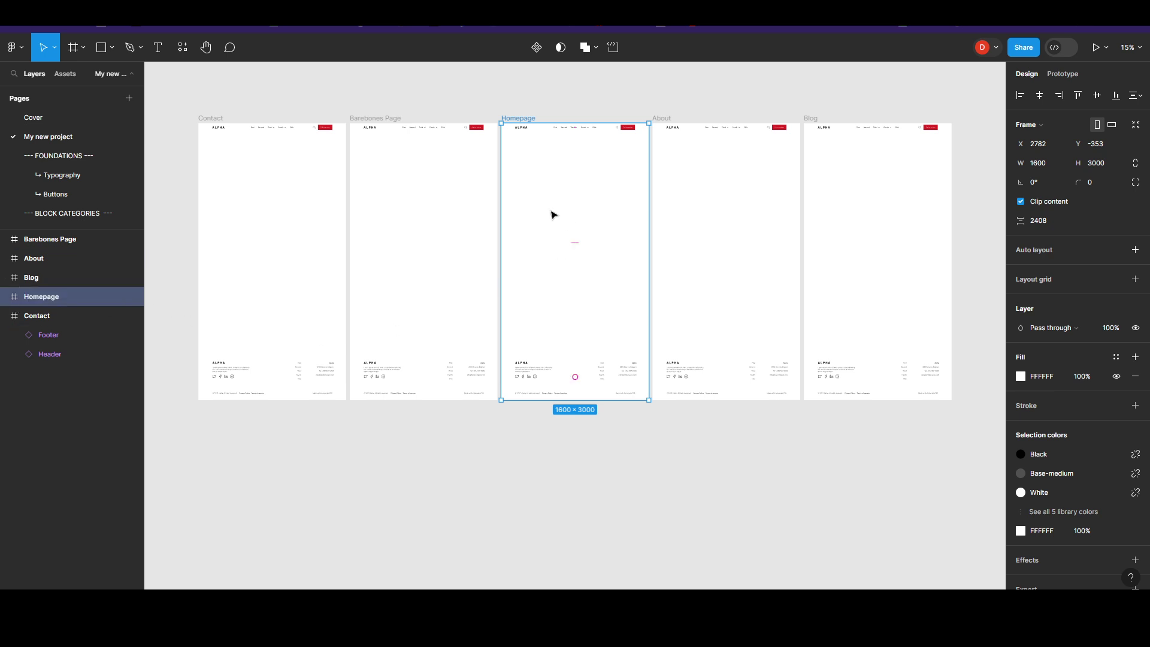
scroll(585, 318, up, 1)
scroll(585, 318, down, 3)
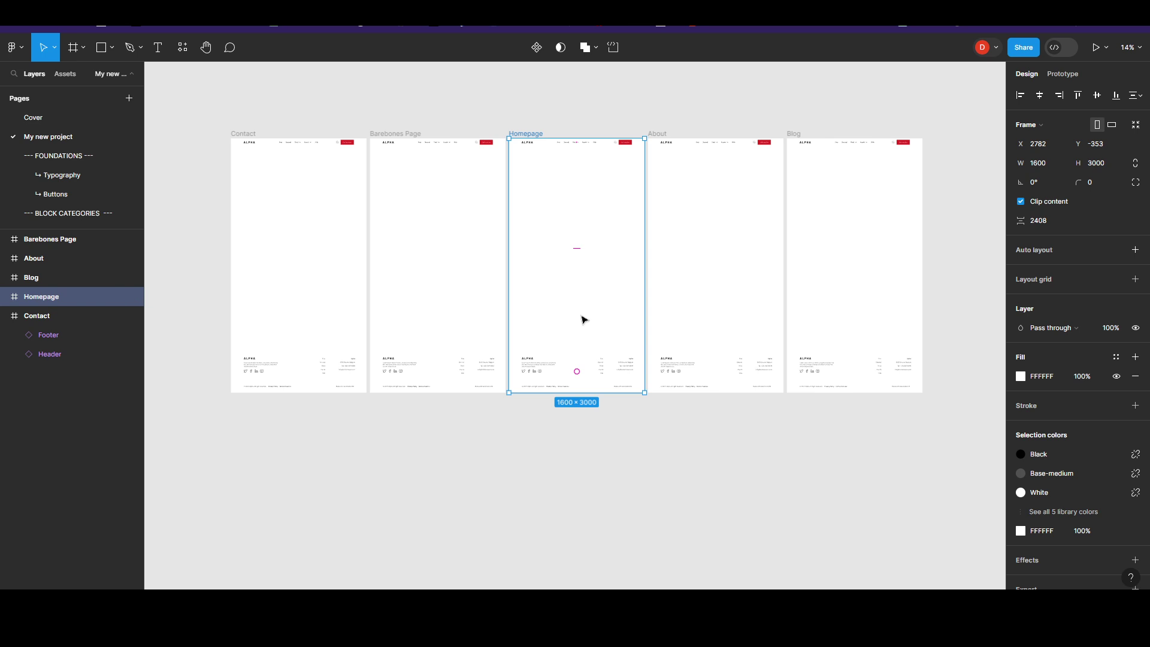
mouse_move(541, 501)
mouse_down()
mouse_move(501, 532)
mouse_move(541, 521)
mouse_up()
scroll(585, 374, up, 2)
- Search 'hero' in local components and place a Hero Sections instance at the top of Homepage
key(Escape)
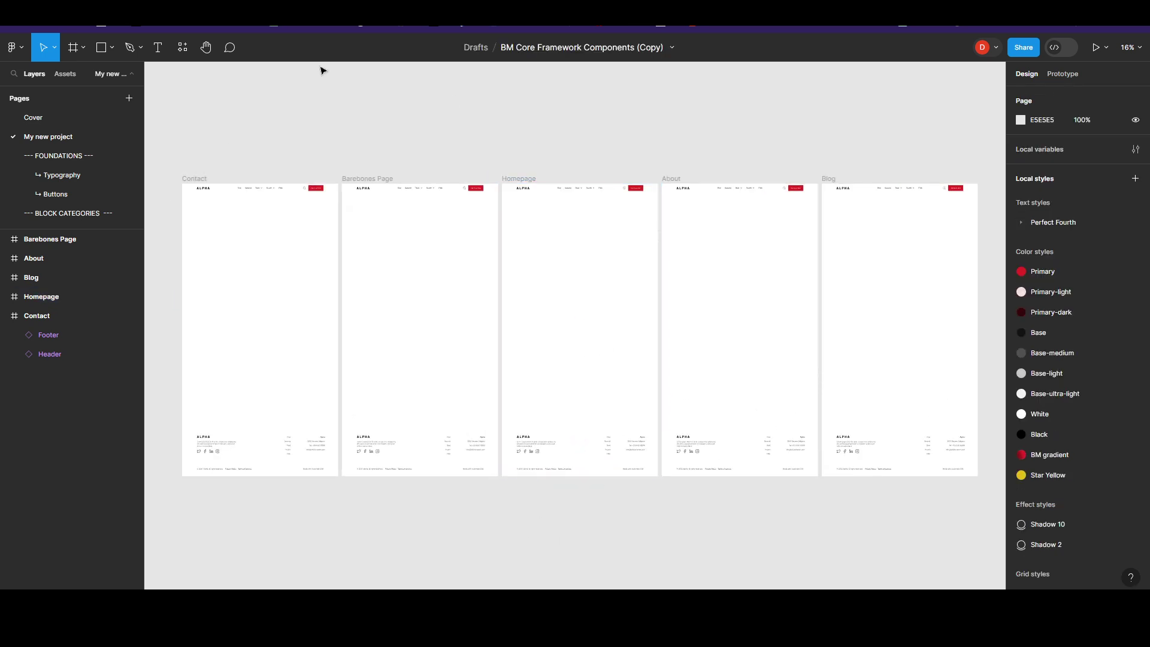
click(182, 47)
text(hero)
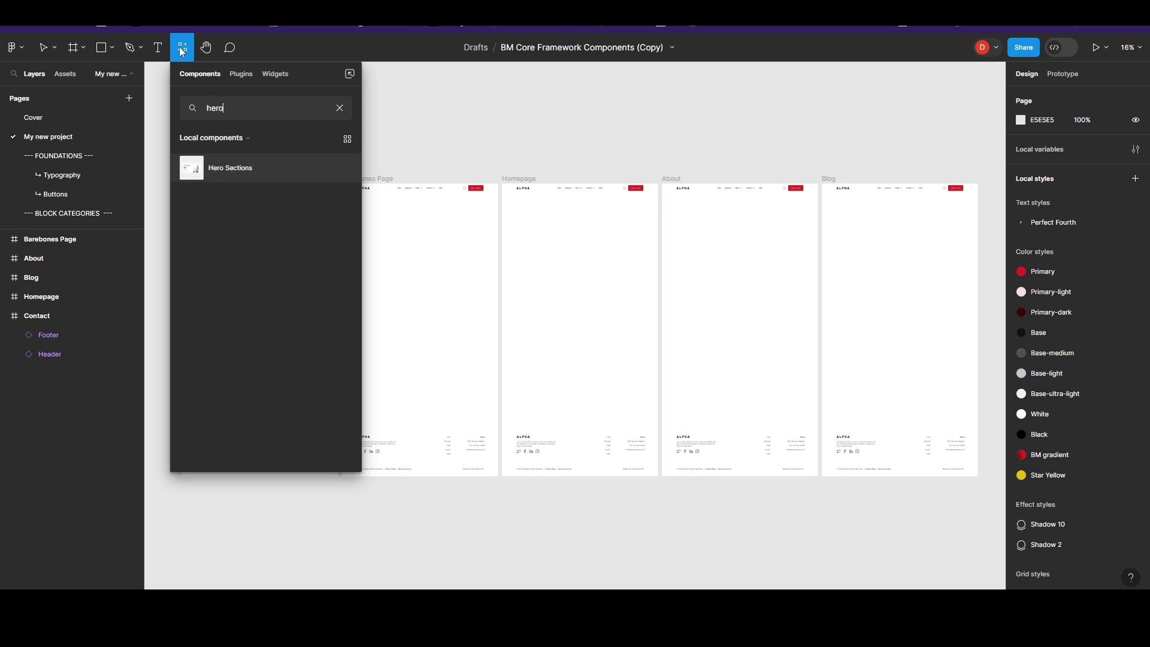
click(285, 168)
drag(567, 326, 570, 225)
- Try hero variants 39 and 40, then settle on variant 37
click(1083, 251)
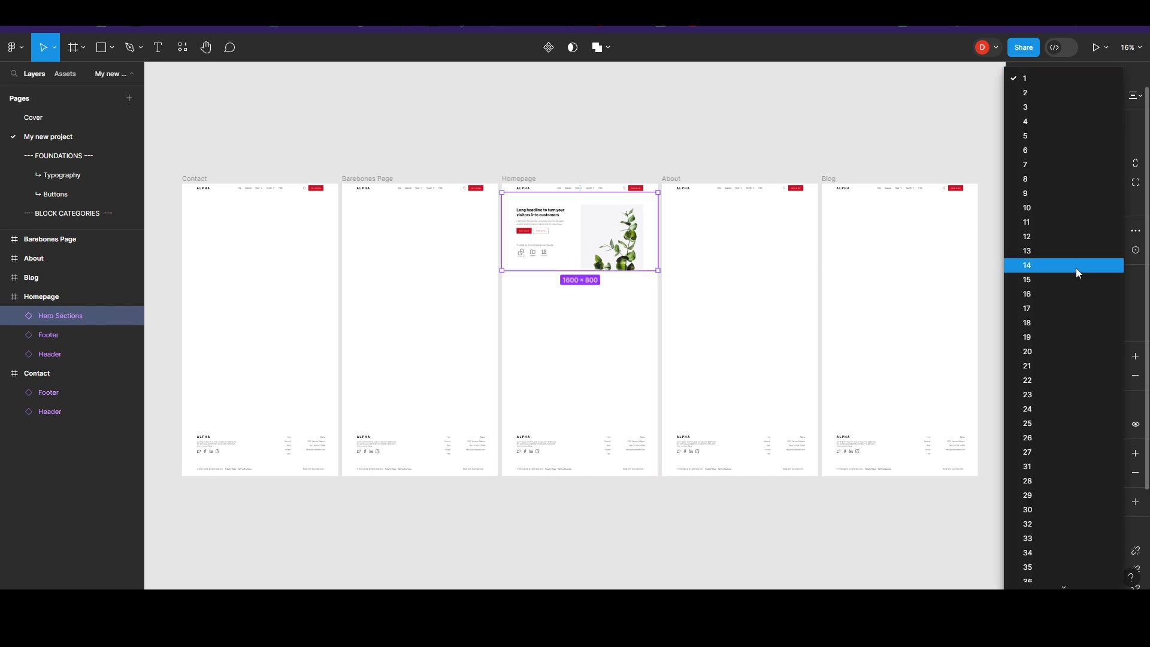
click(1049, 566)
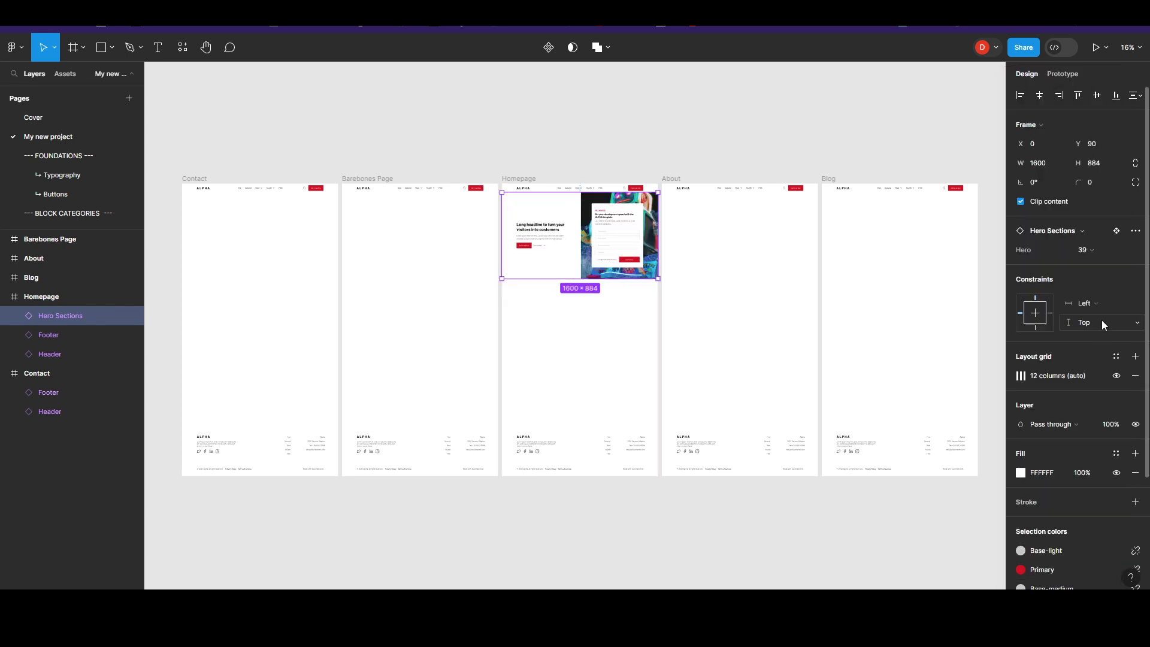
click(1090, 264)
click(1041, 578)
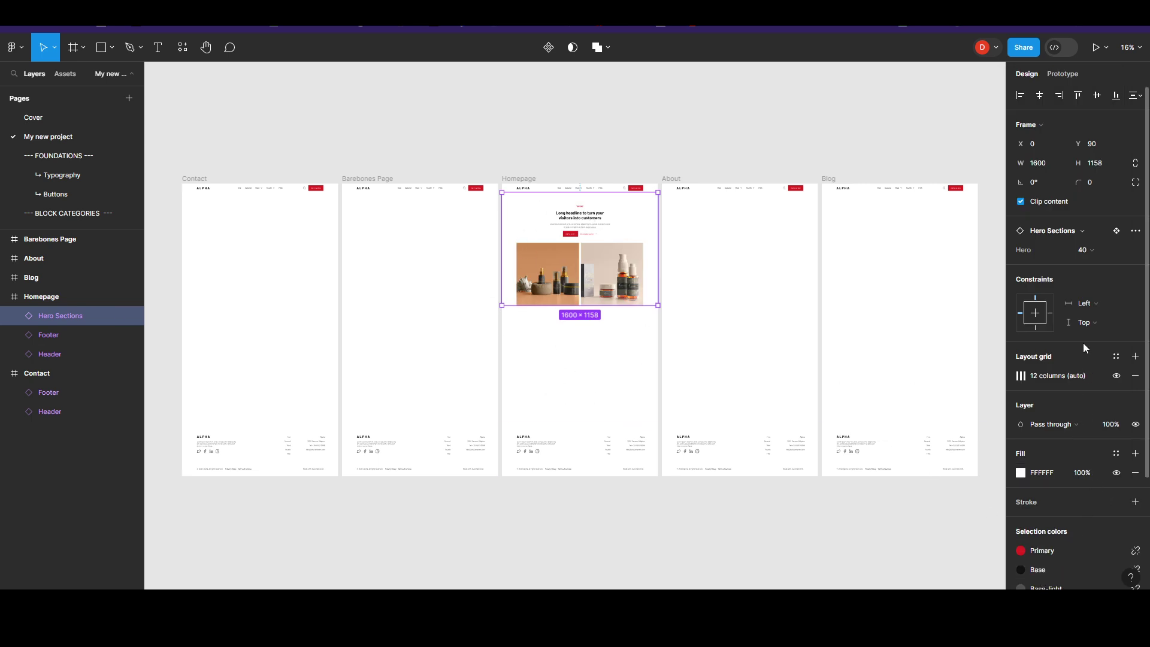
click(1082, 250)
click(1114, 564)
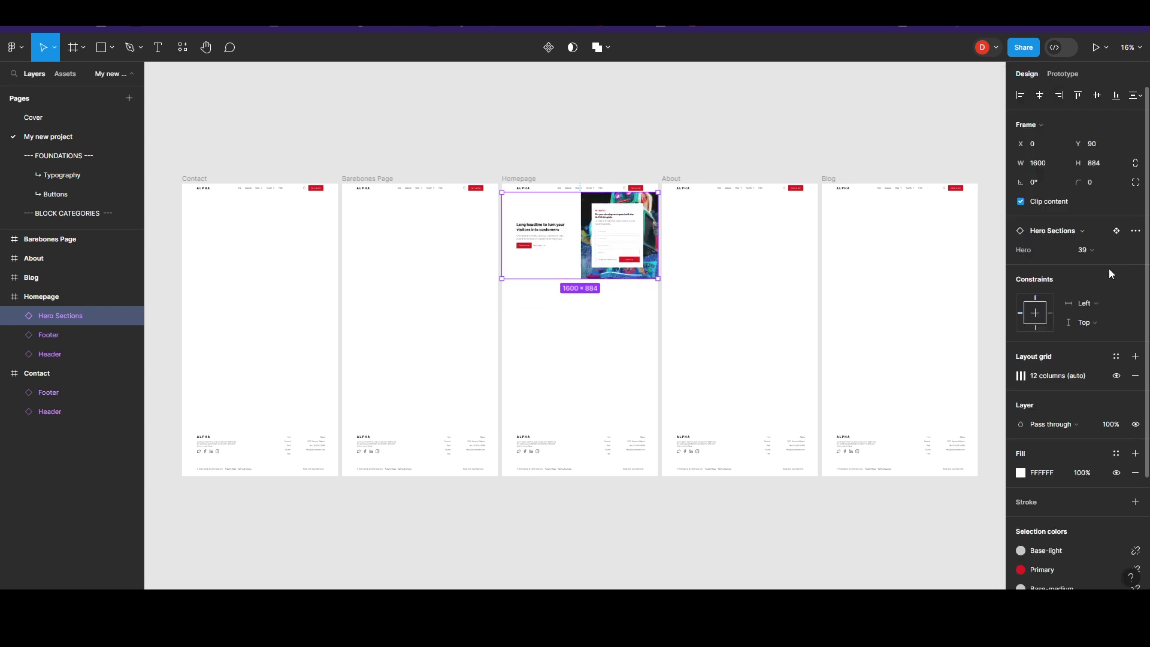
click(1097, 250)
click(1047, 542)
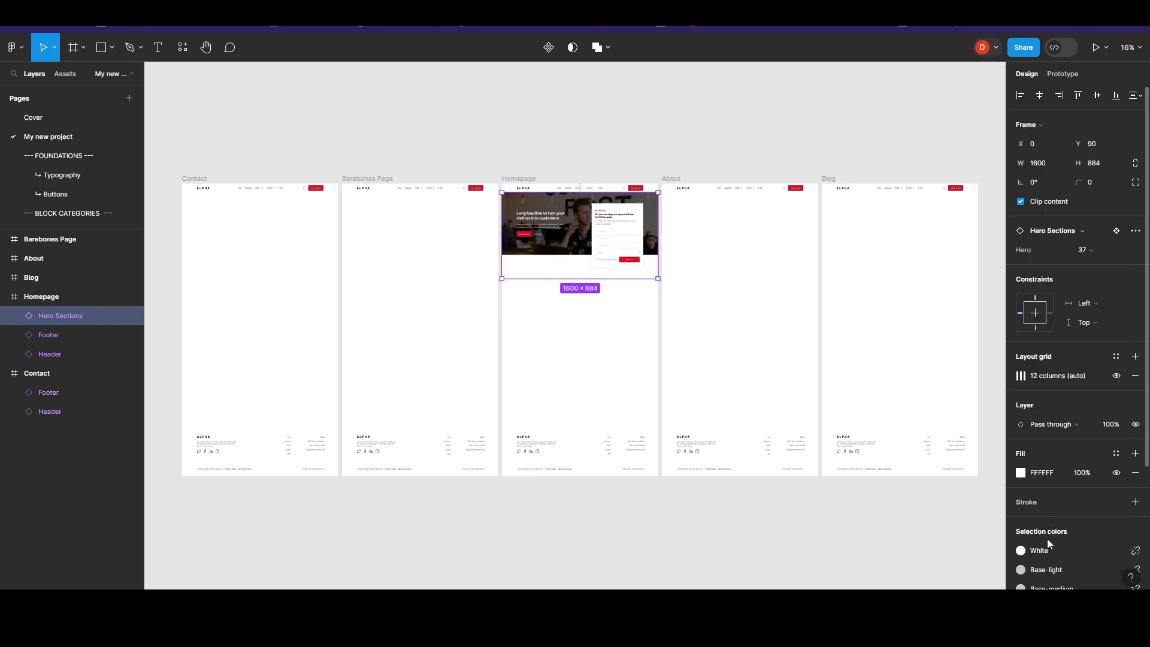
click(592, 149)
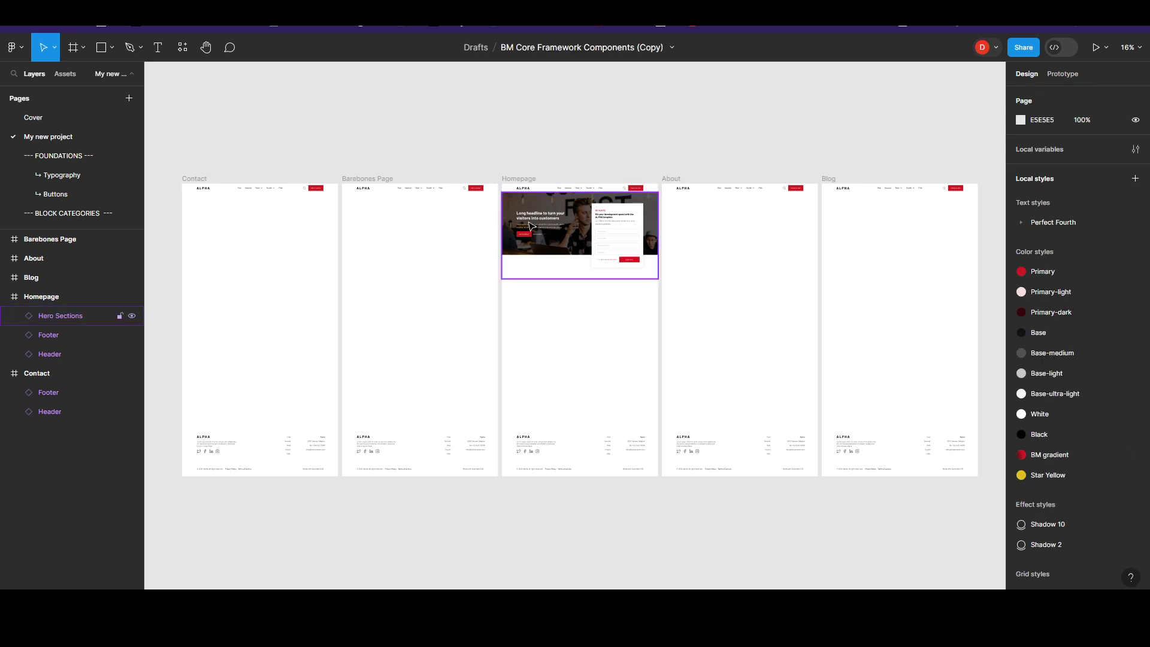
click(580, 234)
click(964, 128)
- Place a Feature section in Homepage, set it to variant 32, and position it under the hero
click(192, 48)
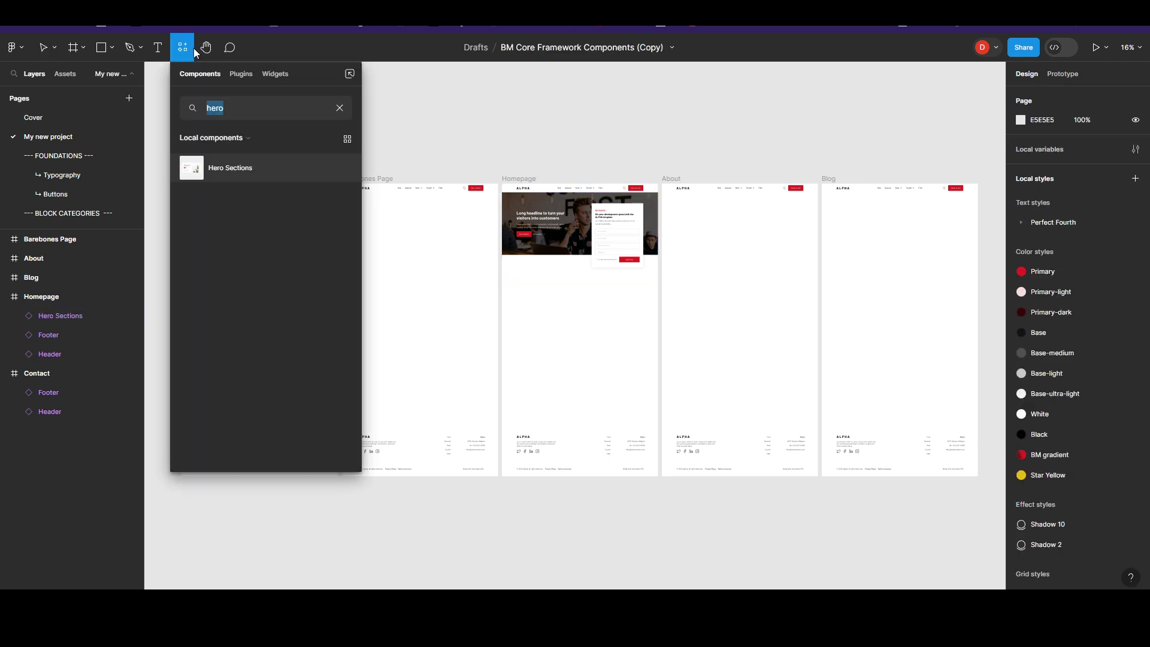
text(geatu)
key(ctrl+a)
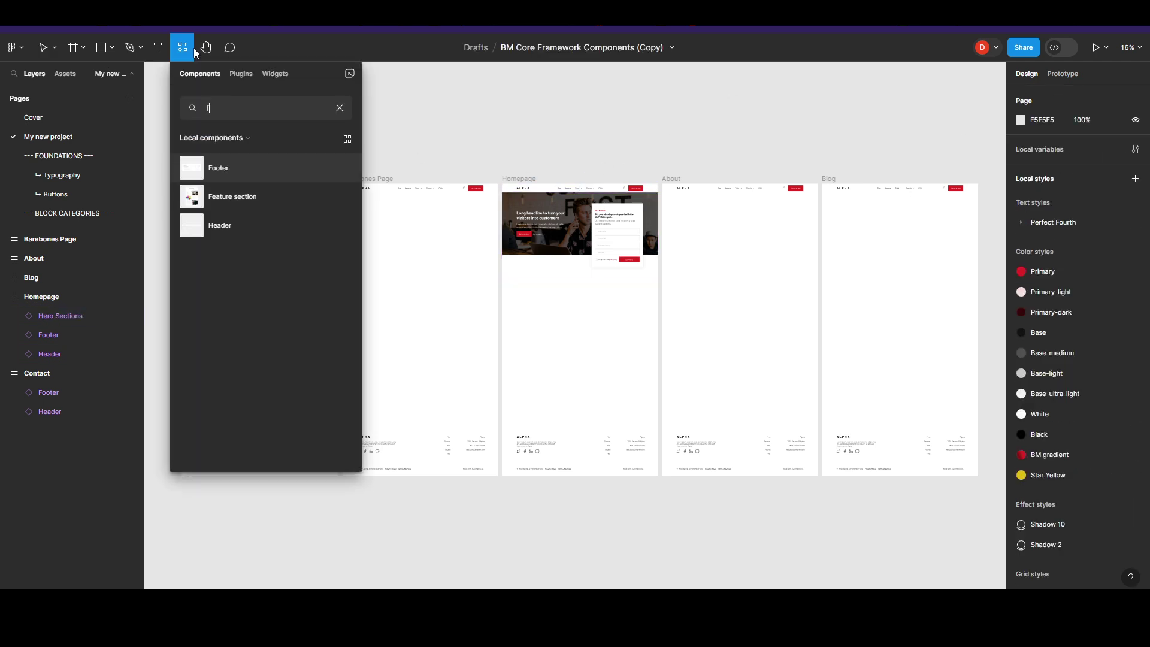
text(eatu)
drag(233, 167, 601, 335)
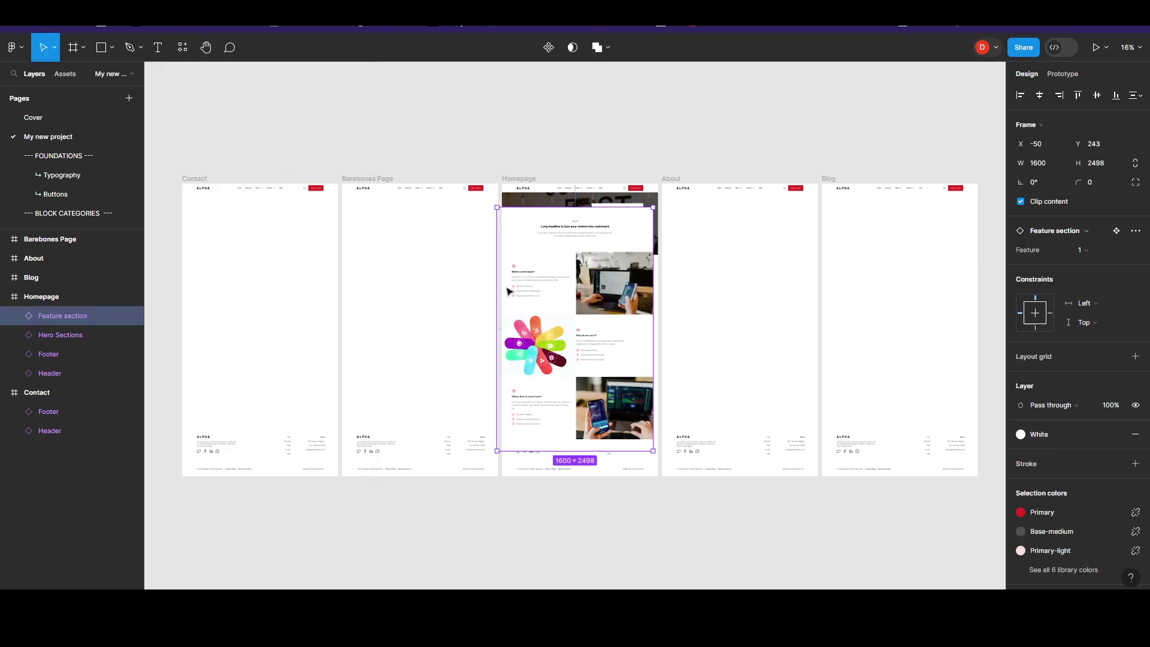
click(1098, 250)
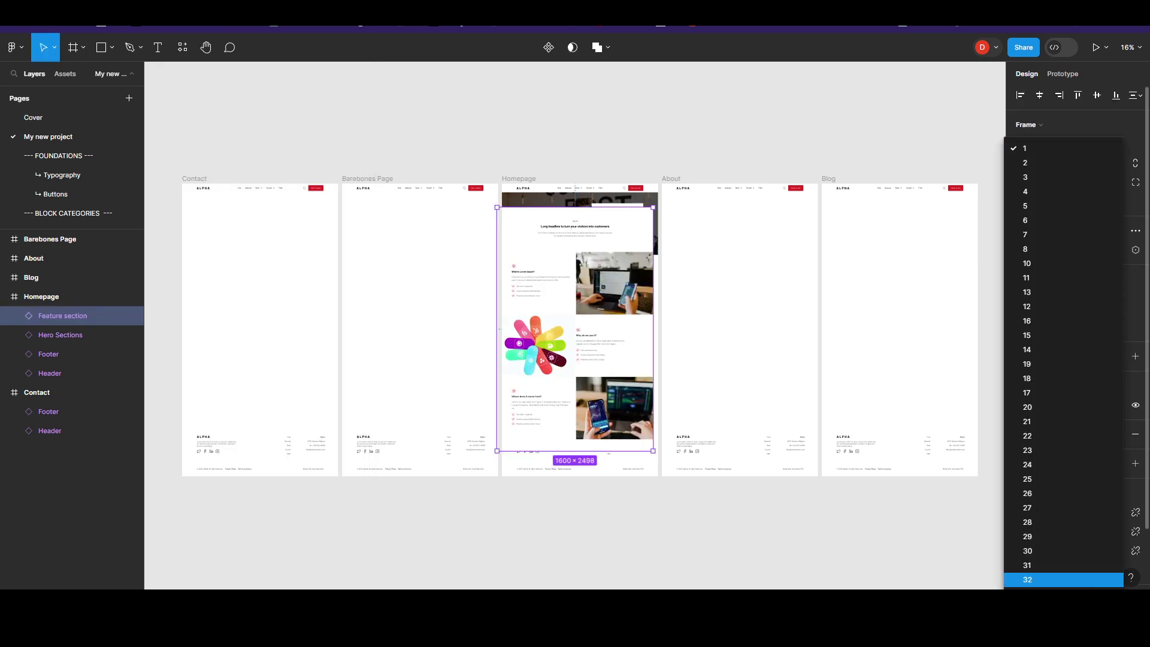
click(1070, 580)
drag(623, 258, 585, 306)
click(637, 90)
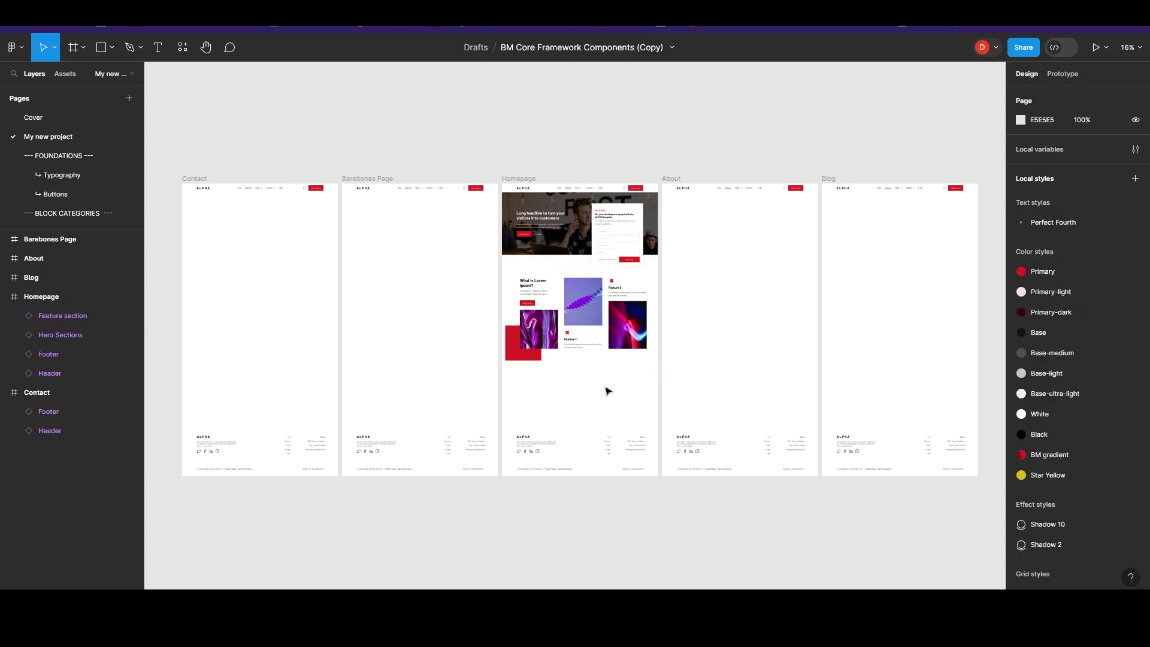
- Set the Homepage frame height to 5000
click(519, 181)
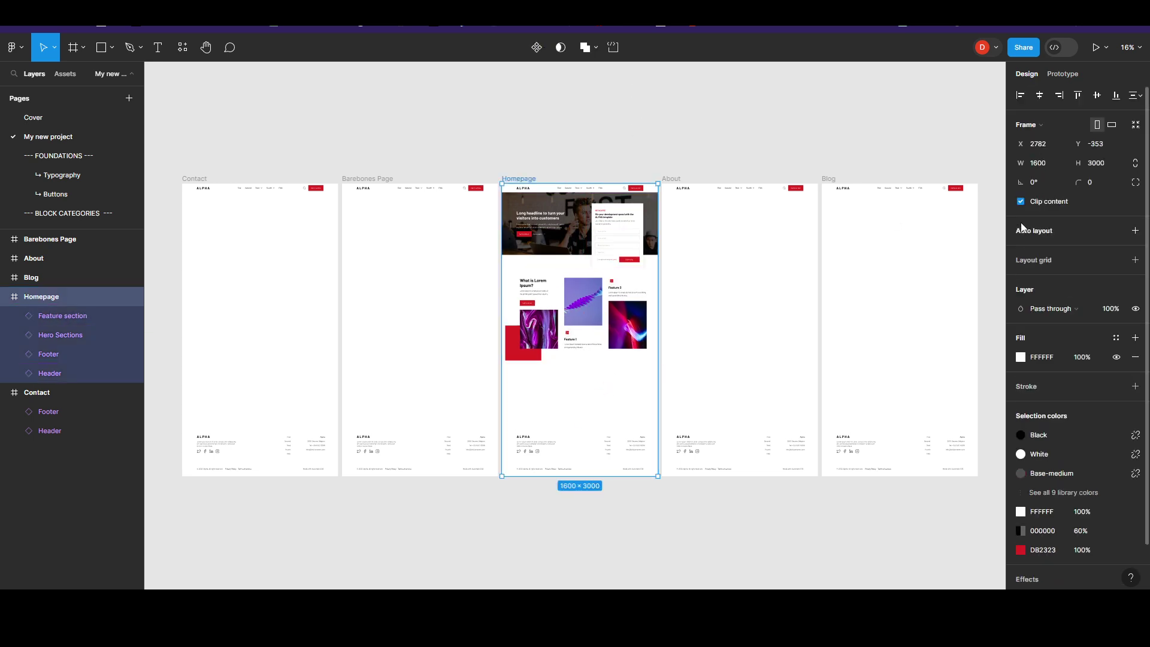
click(1102, 162)
text(5000)
key(Return)
click(659, 91)
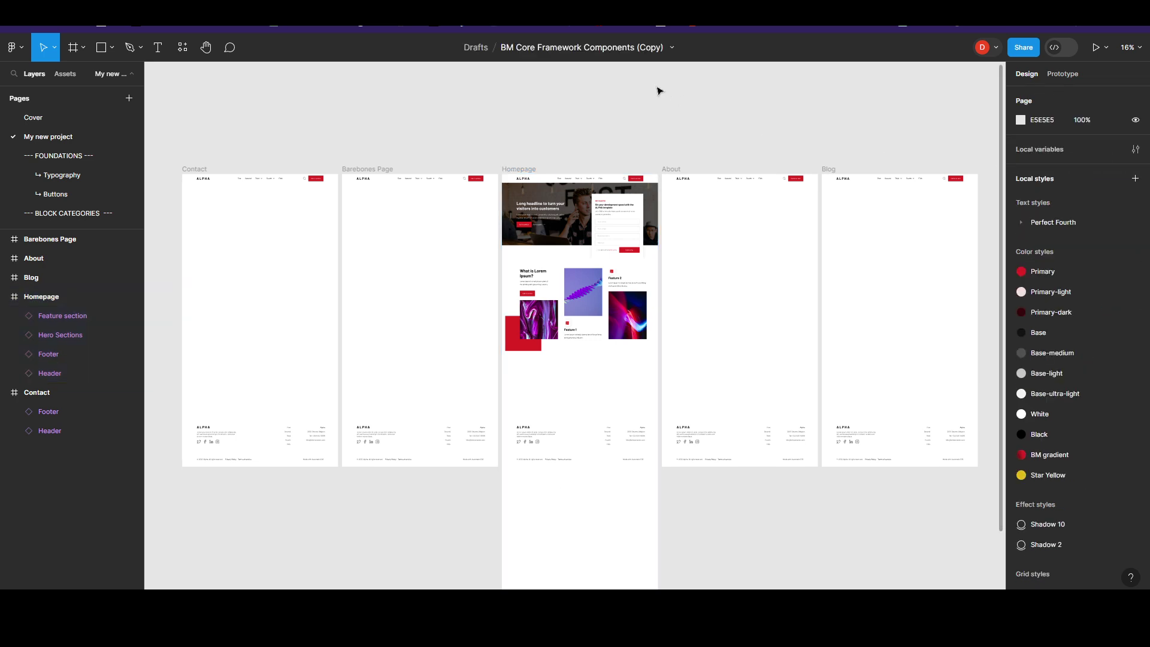
- Move the Homepage footer down to the bottom of the lengthened frame
scroll(659, 91, down, 3)
drag(611, 334, 597, 466)
click(770, 467)
scroll(773, 470, up, 2)
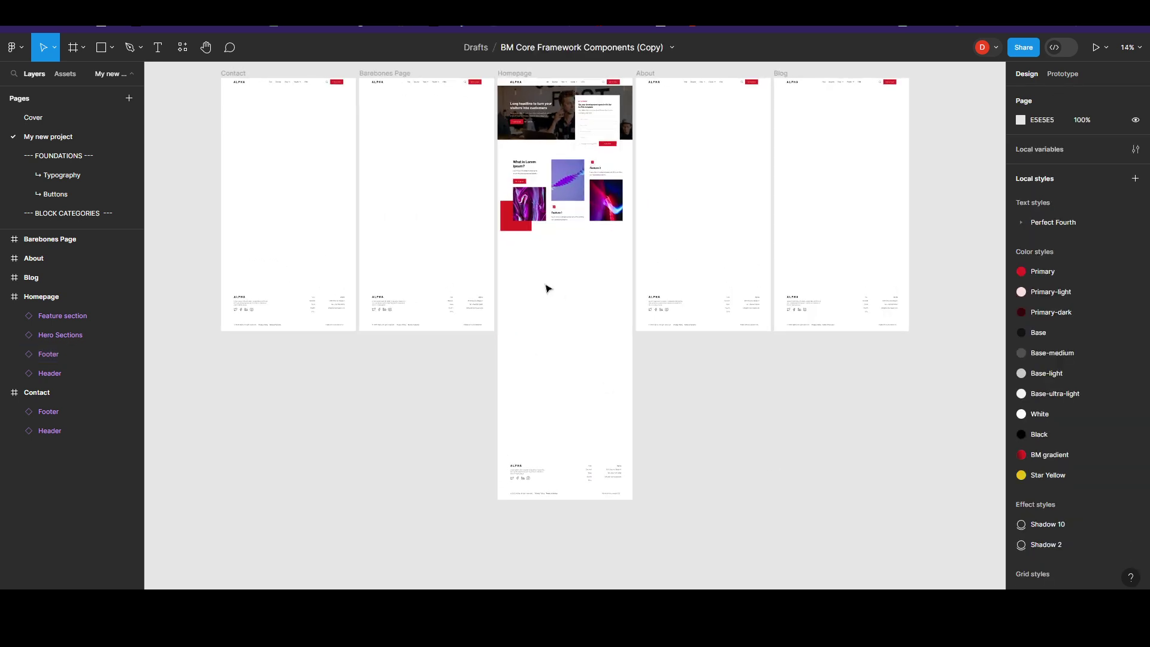
drag(747, 415, 756, 486)
- Add a Testimonial Section below the features on Homepage and set it to variant 26
click(623, 276)
click(603, 90)
key(shift+i)
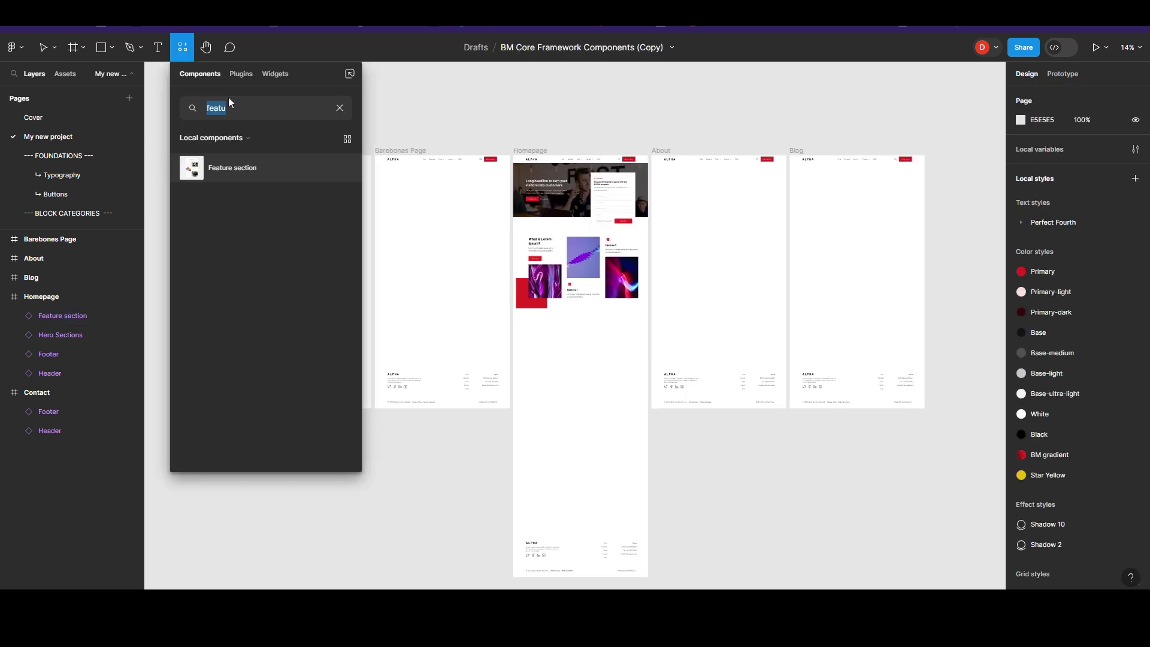
text(test)
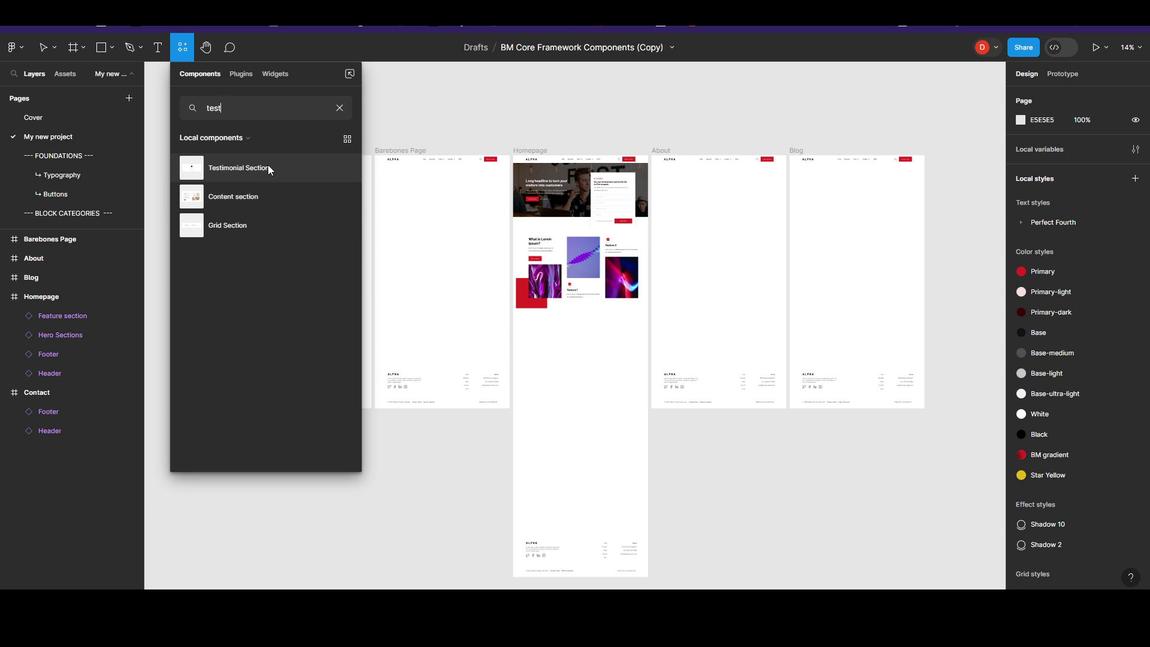
drag(267, 165, 612, 345)
click(1083, 250)
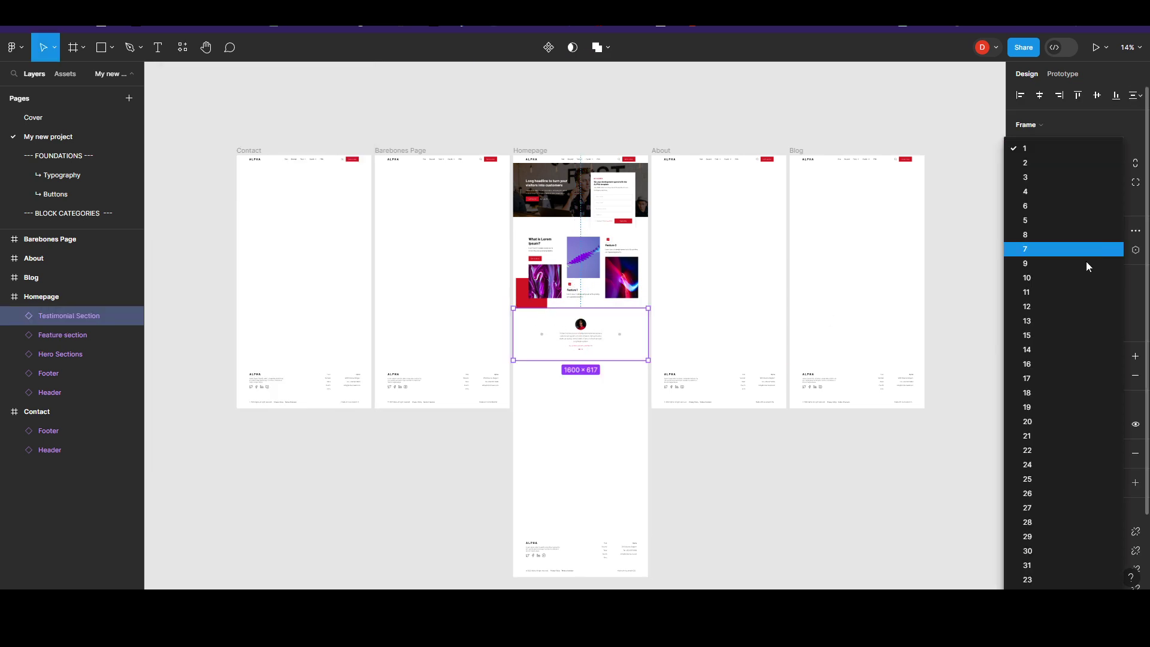
click(1039, 494)
click(667, 260)
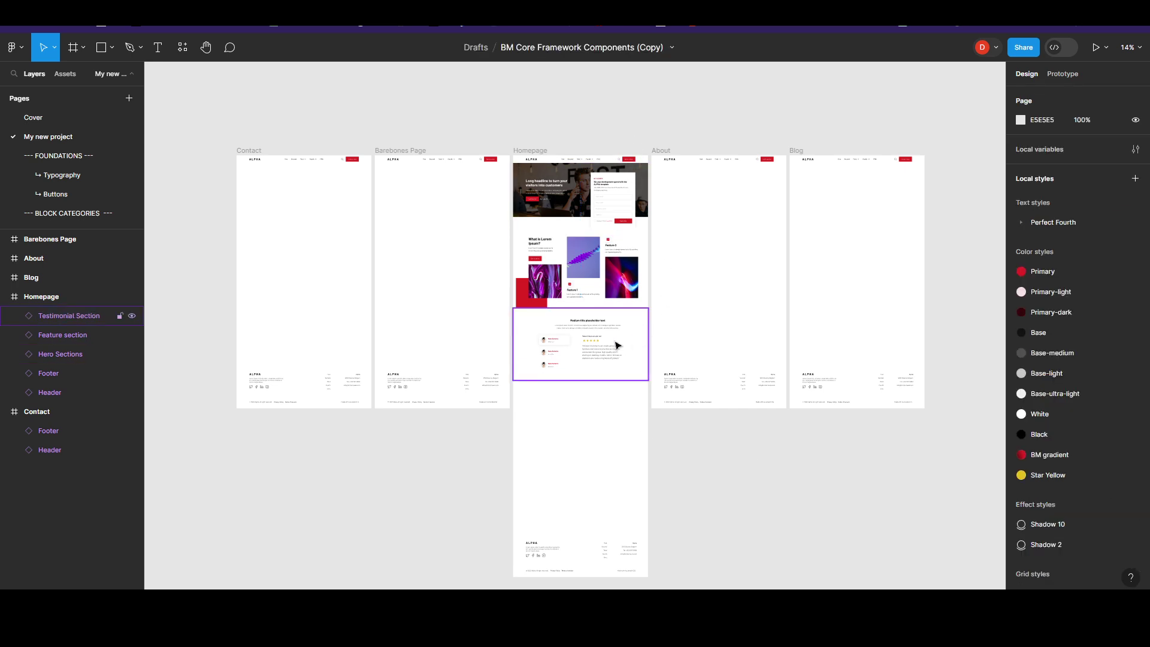
- Search 'blog' and drop a Blog Section below the testimonials
click(183, 46)
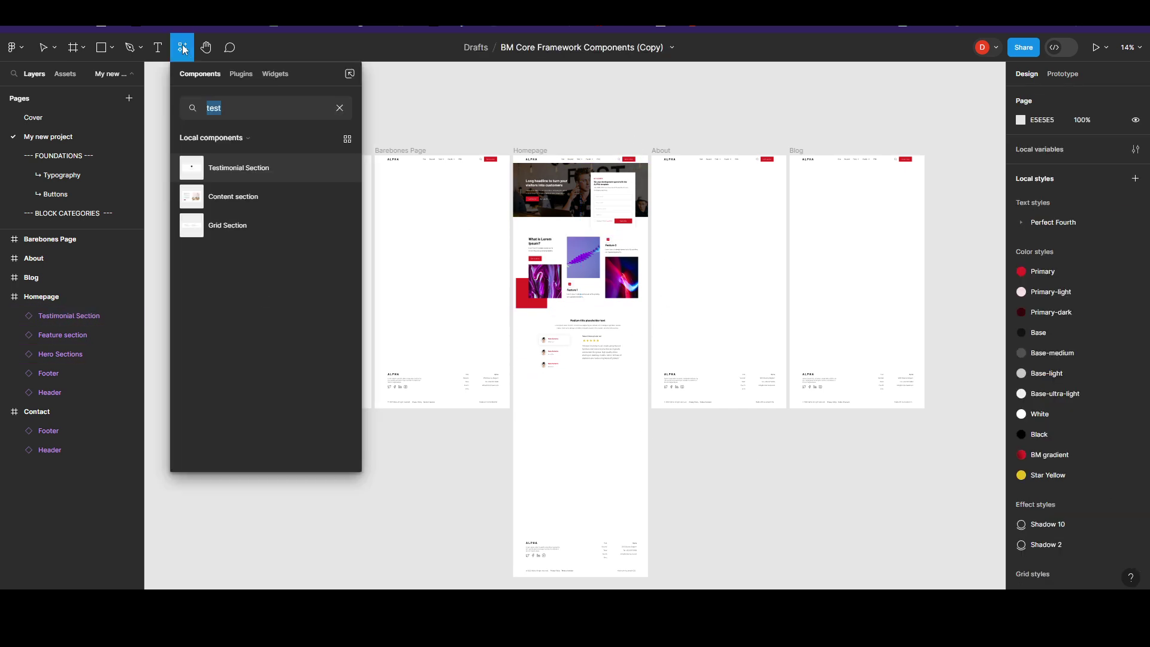
text(blog)
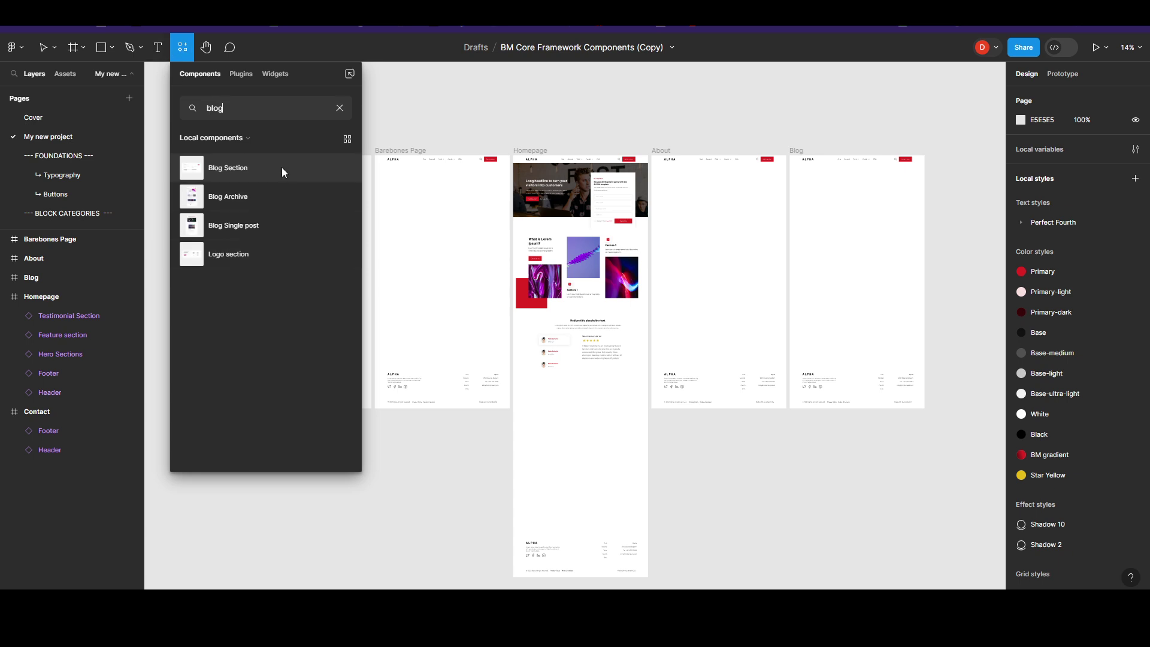
drag(281, 168, 622, 429)
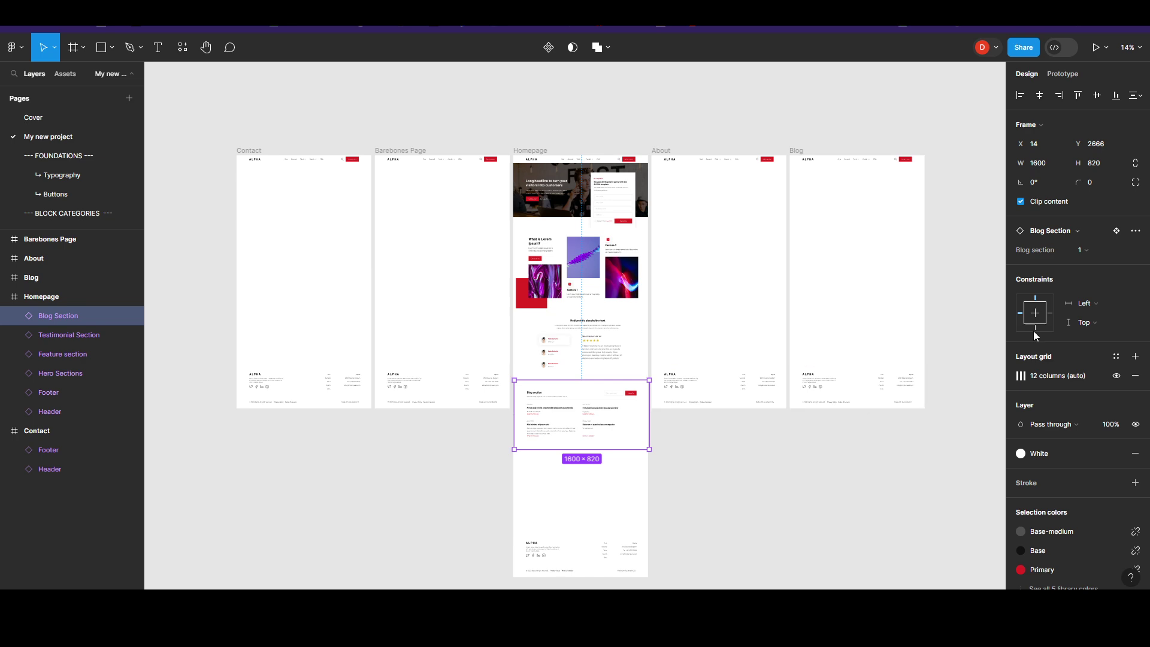
- Try blog variants 2 and 4, settle on the 2x2 variant 6, and snap it under the testimonials
click(1096, 257)
click(1066, 267)
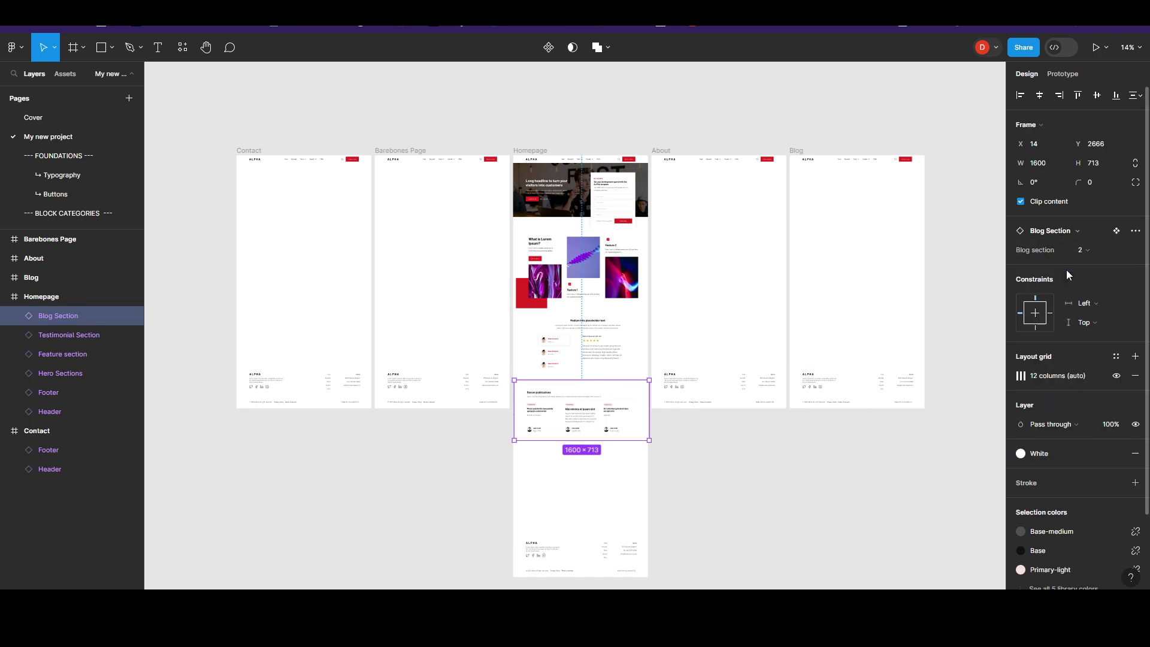
click(1105, 252)
click(1091, 277)
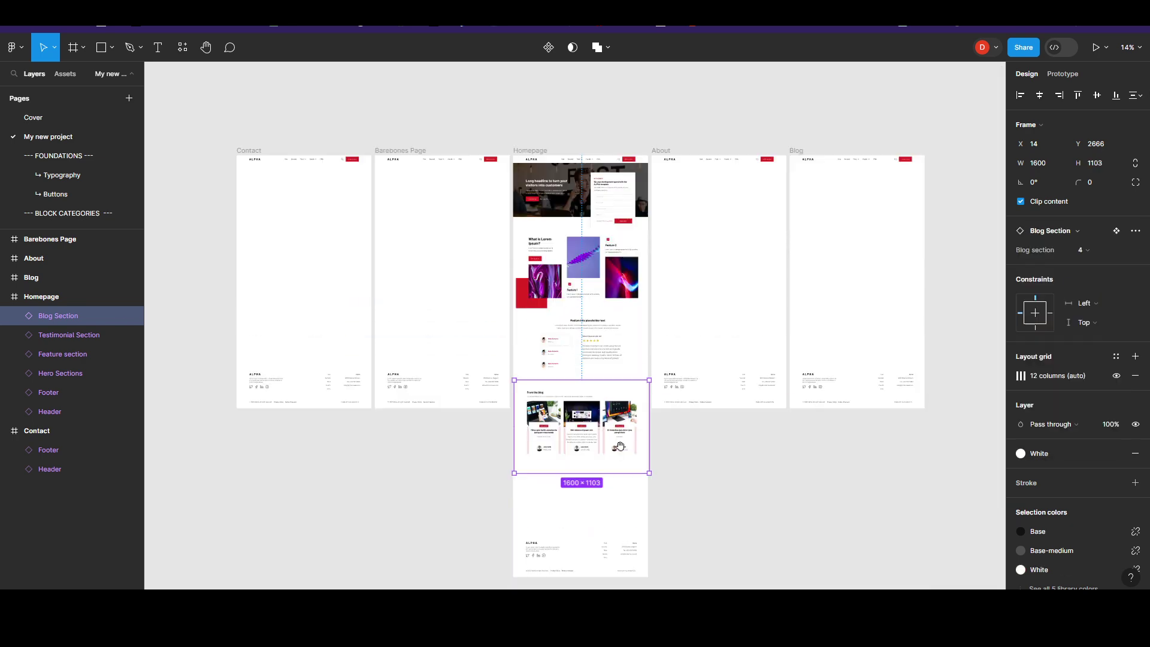
scroll(620, 444, up, 5)
click(1095, 256)
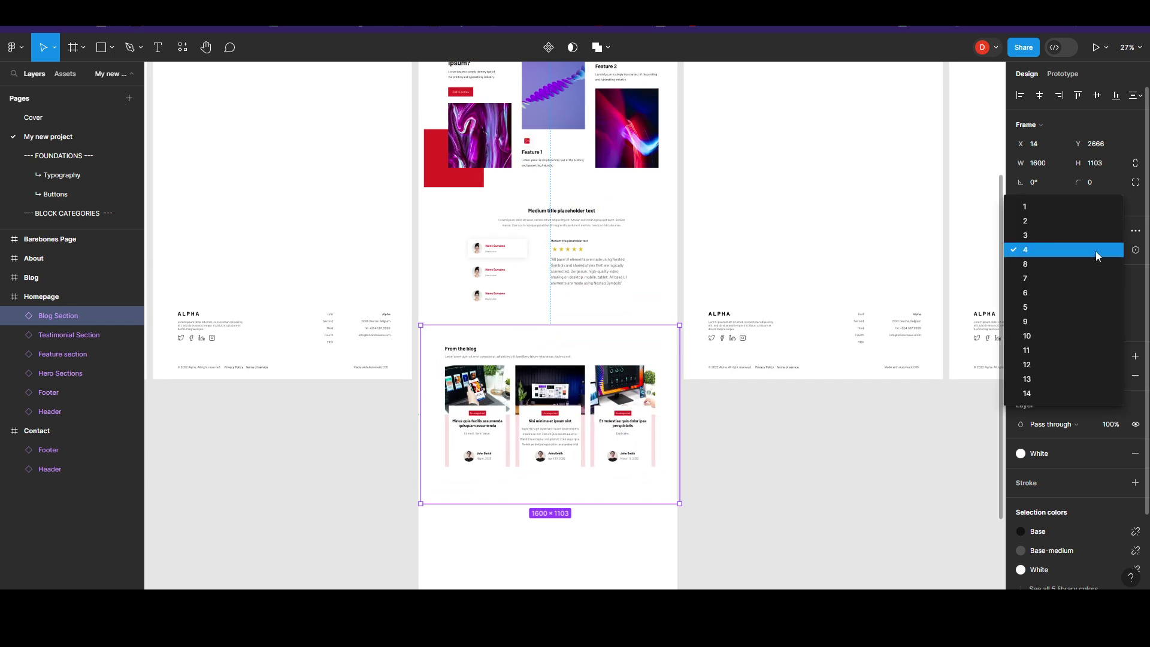
click(1080, 297)
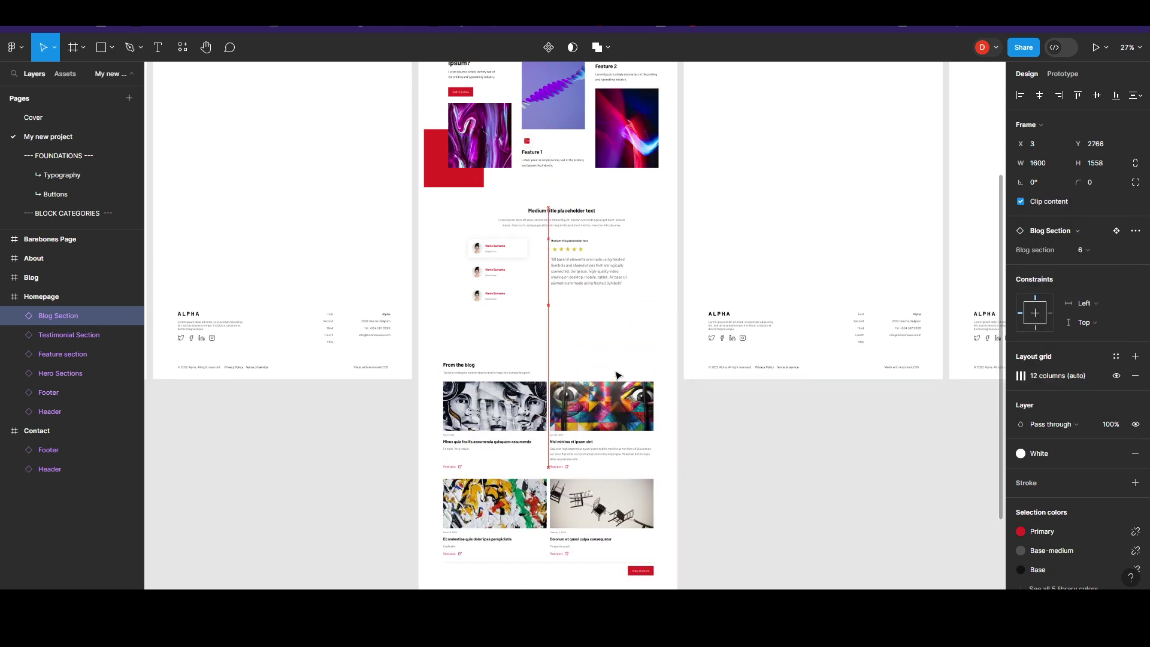
drag(616, 365, 618, 358)
scroll(687, 367, down, 5)
click(754, 442)
- Give the Homepage blog section a stroke and the pink Primary-light fill, then align it
click(634, 366)
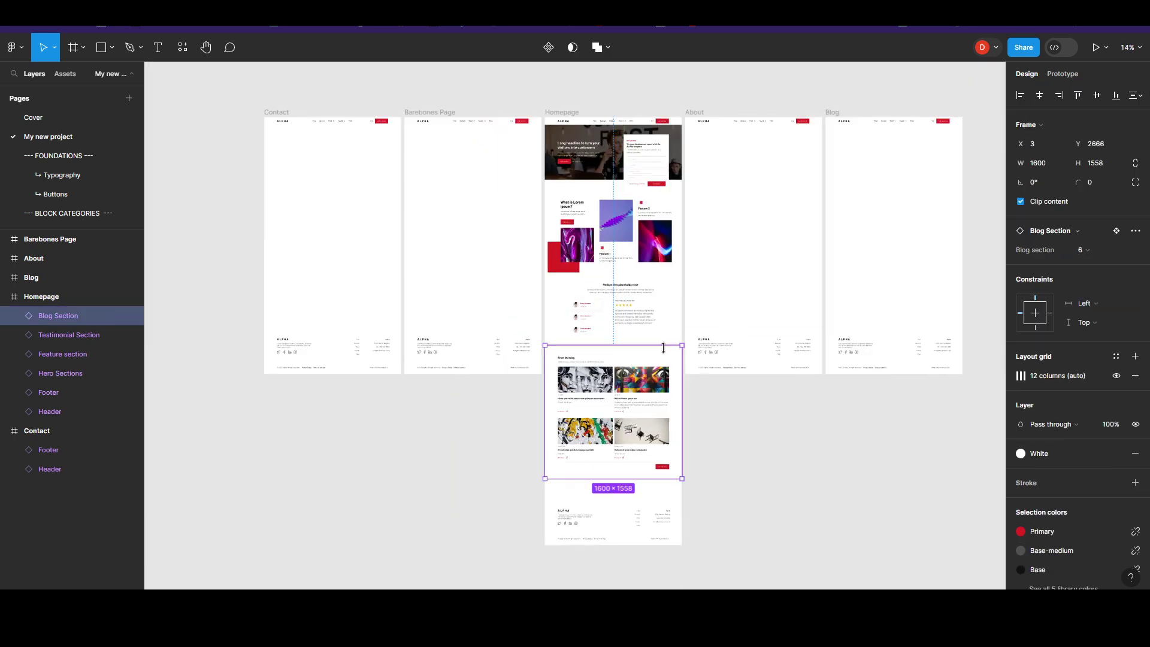
click(1048, 483)
click(1056, 452)
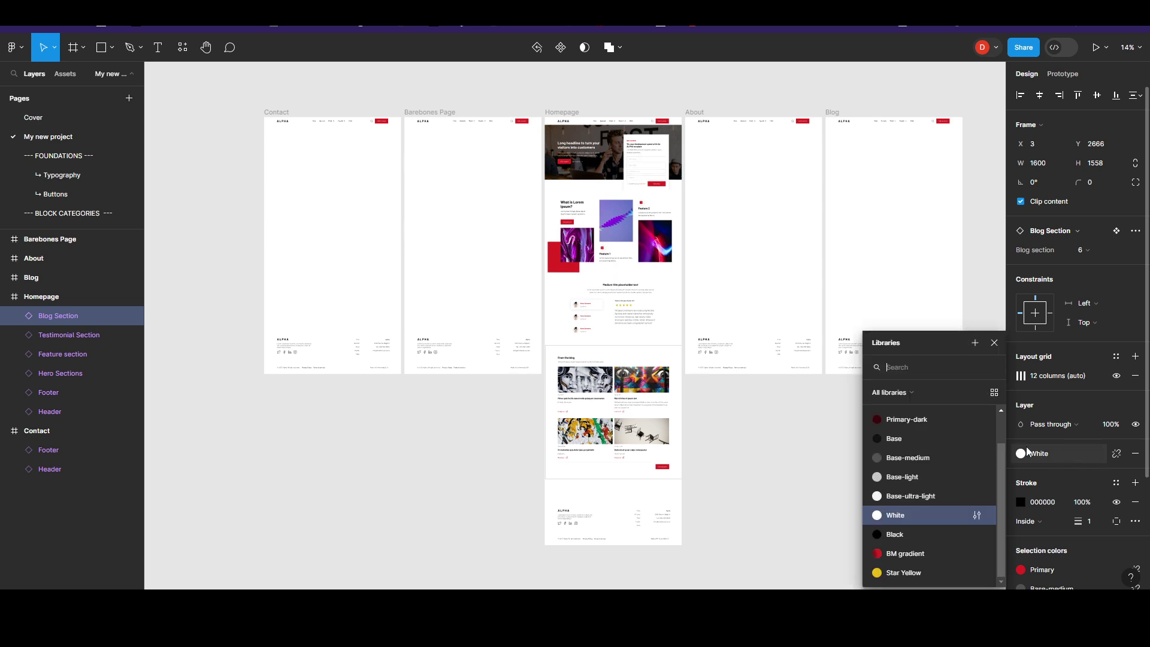
scroll(927, 459, up, 2)
click(922, 439)
click(738, 458)
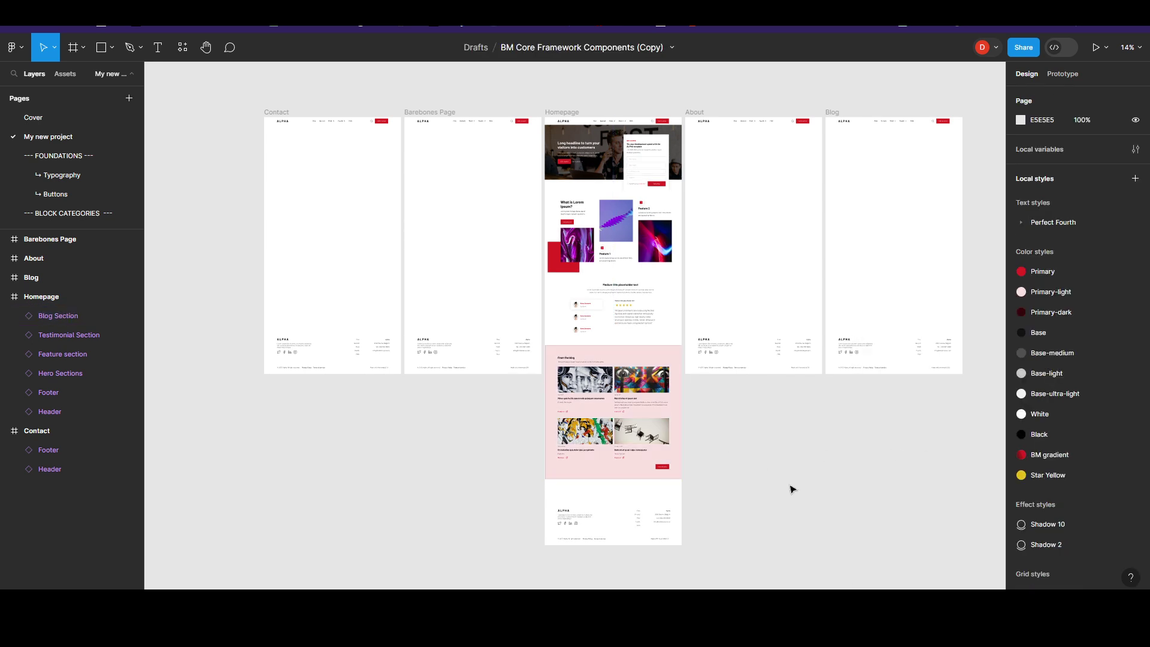
drag(653, 357, 651, 356)
click(767, 423)
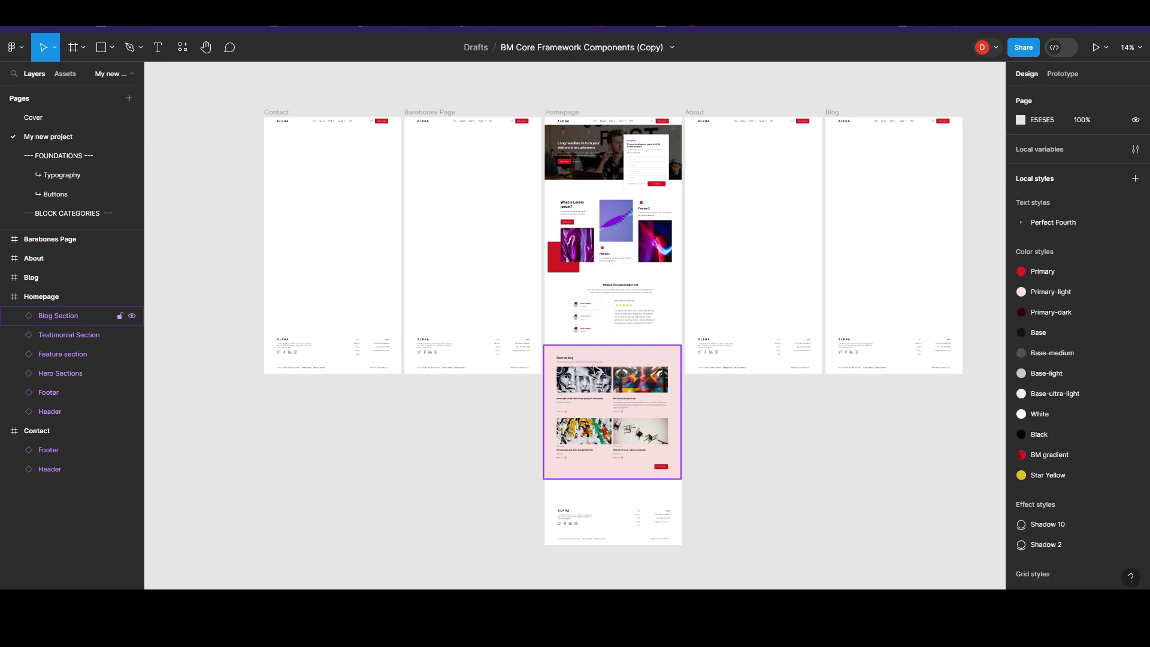
- Place a Blog Section on Barebones Page, set it to variant 6, and move it under the header
click(190, 54)
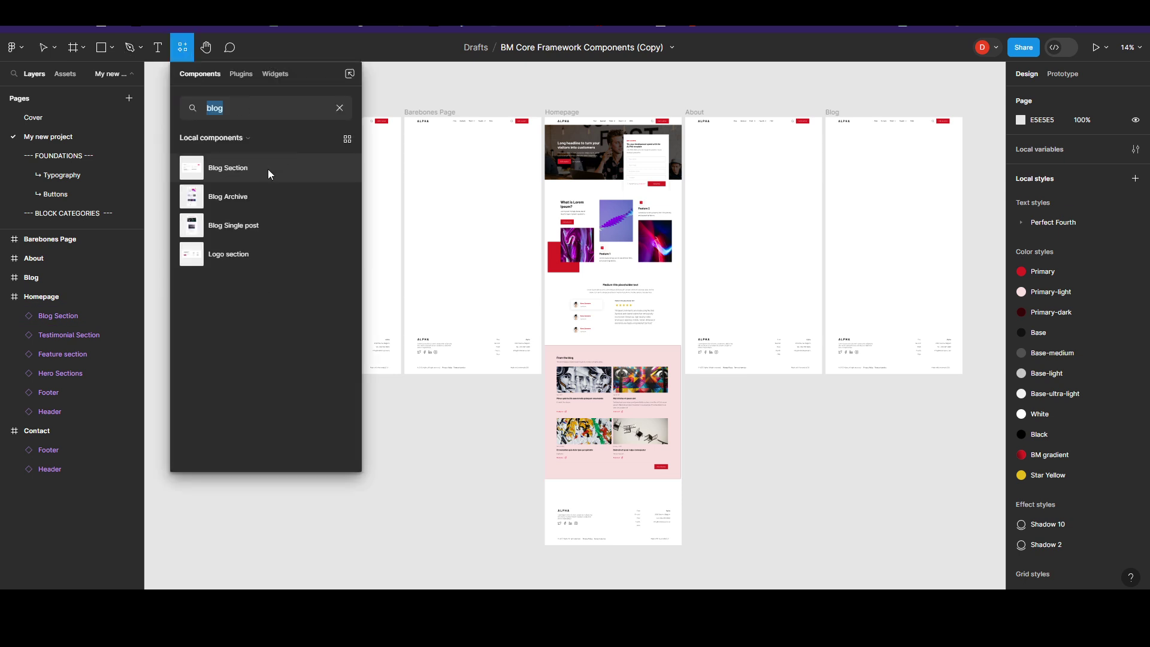
drag(268, 169, 473, 189)
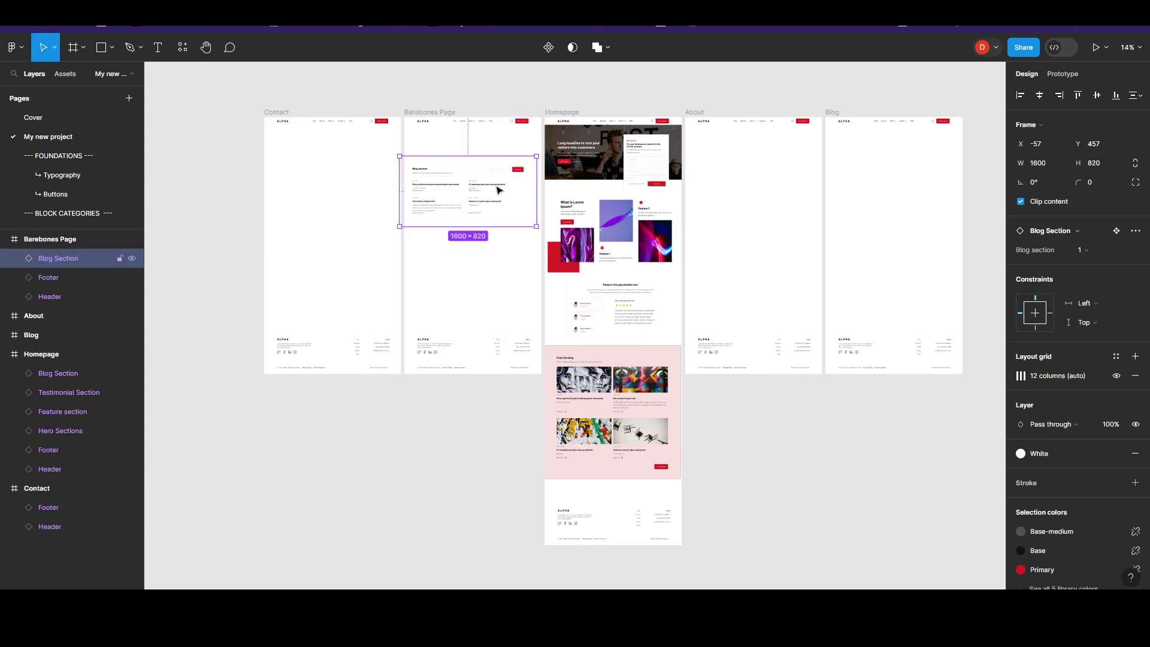
click(601, 389)
click(464, 214)
click(1083, 250)
click(1045, 321)
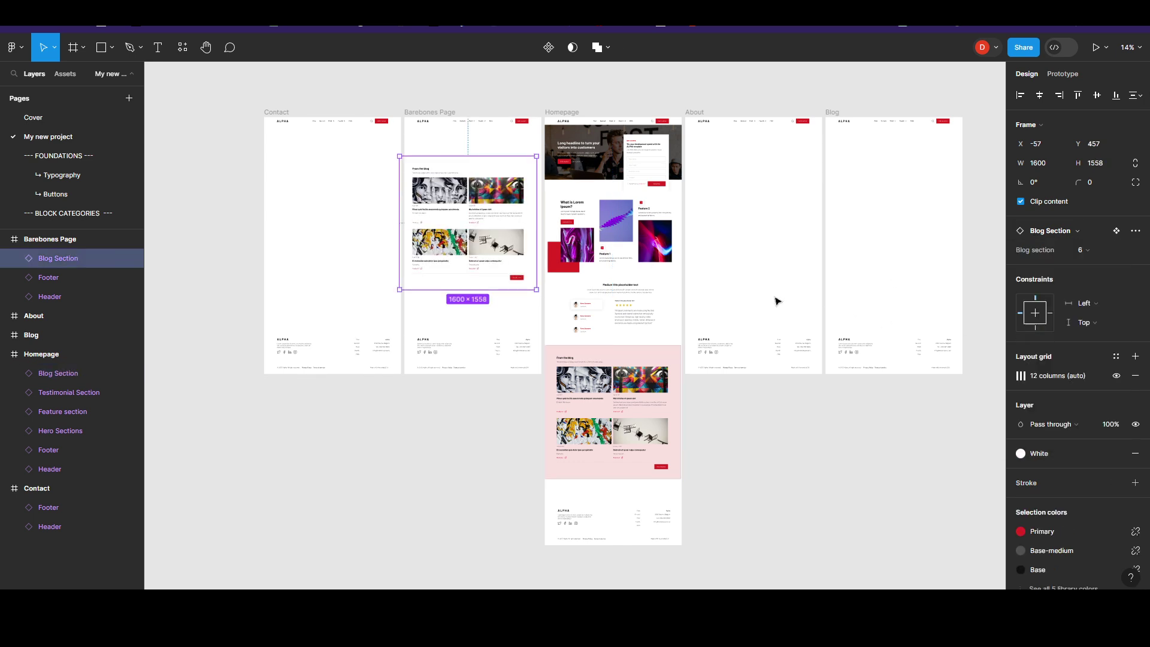
drag(505, 217, 509, 192)
click(584, 93)
- Select the Homepage blog section again
scroll(737, 430, up, 3)
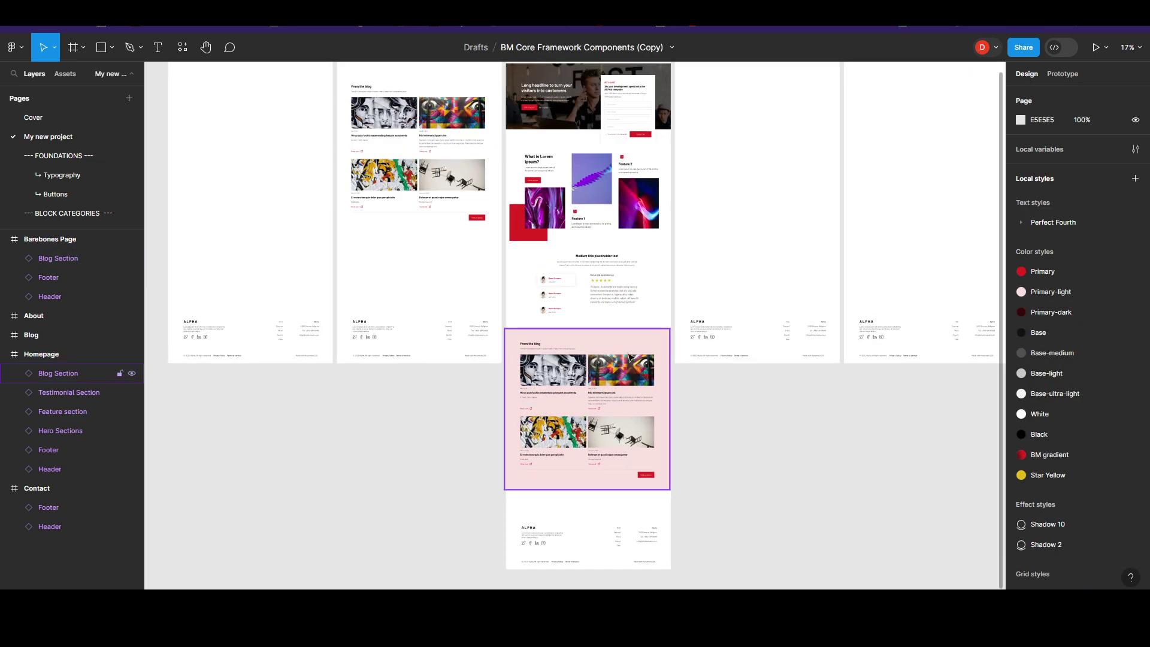
click(601, 344)
click(762, 431)
click(548, 339)
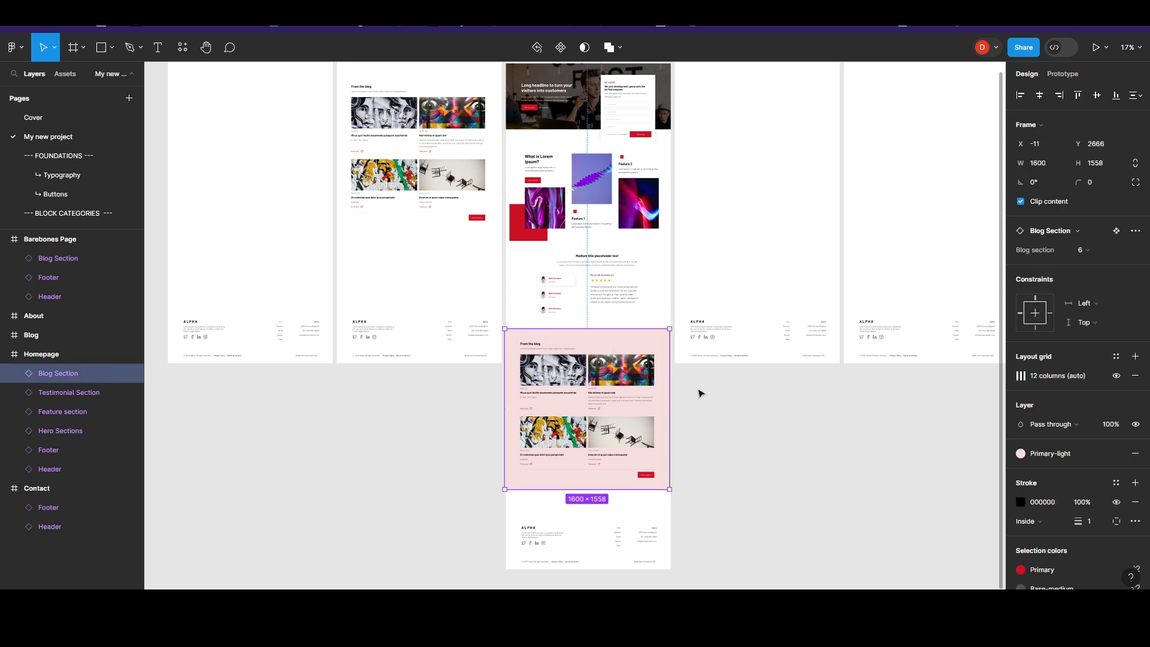
- Jump from the Homepage blog instance to the Blog Section main component and inspect it
click(785, 429)
click(601, 348)
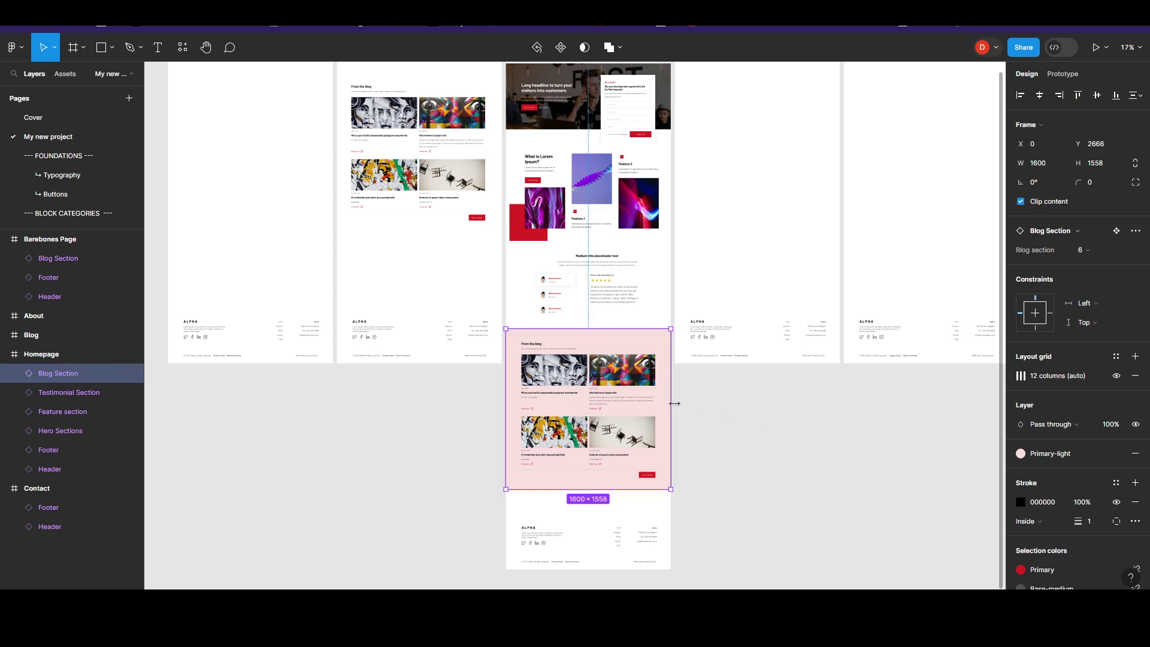
scroll(675, 402, down, 2)
right_click(598, 376)
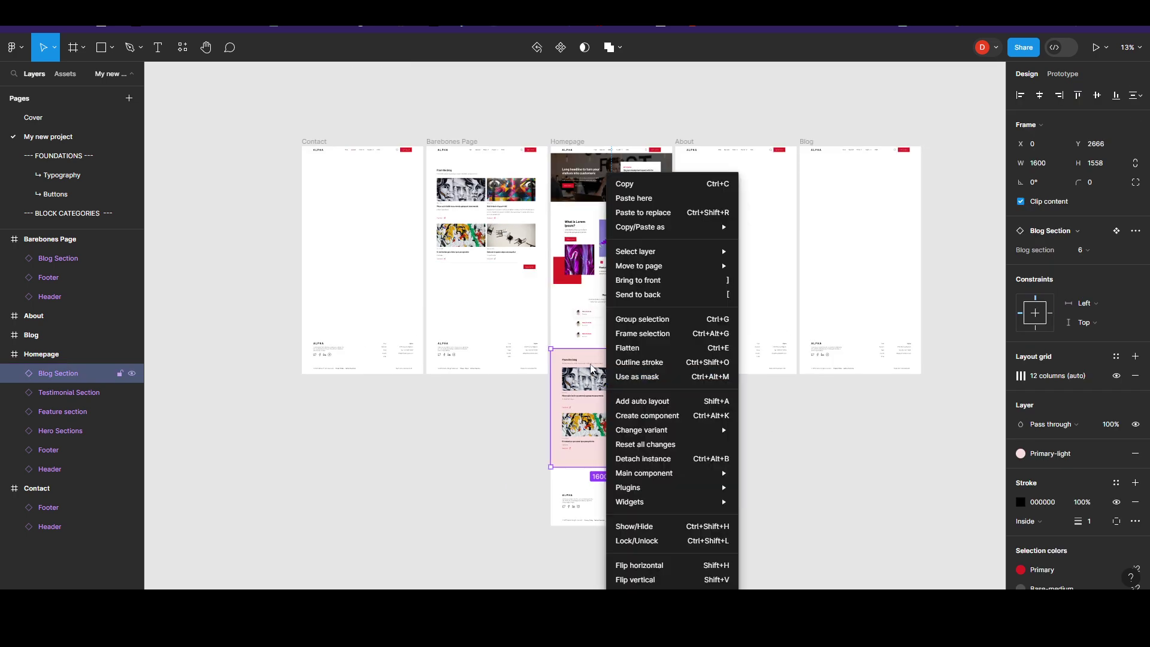
click(588, 366)
right_click(581, 366)
mouse_move(639, 477)
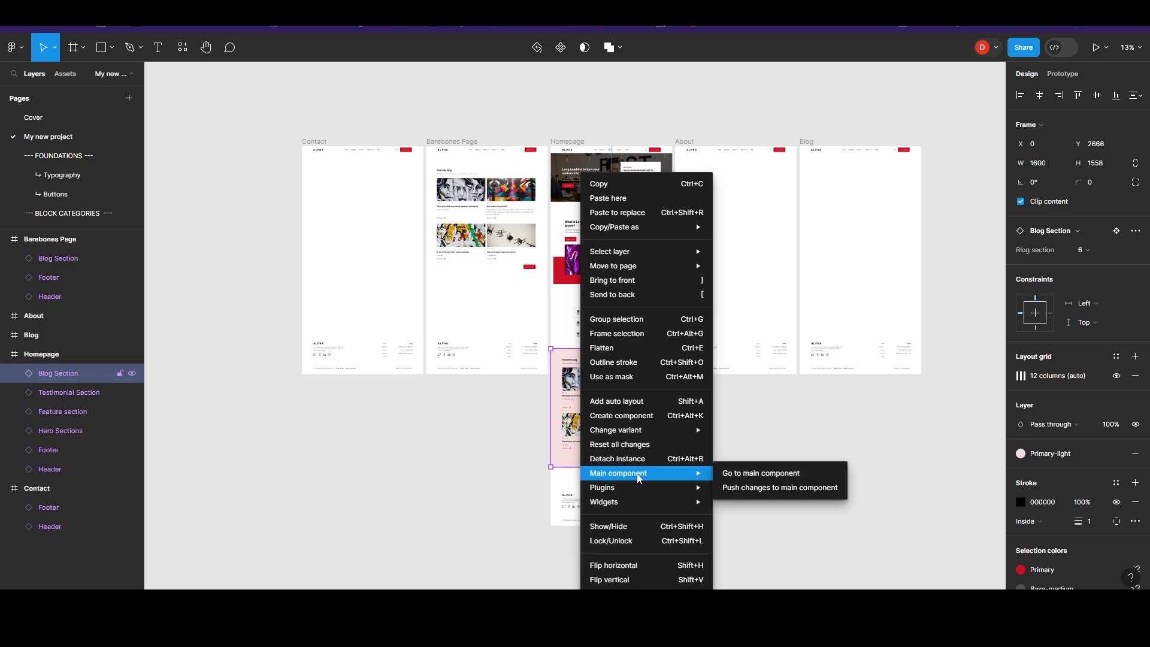
click(742, 477)
scroll(674, 420, down, 3)
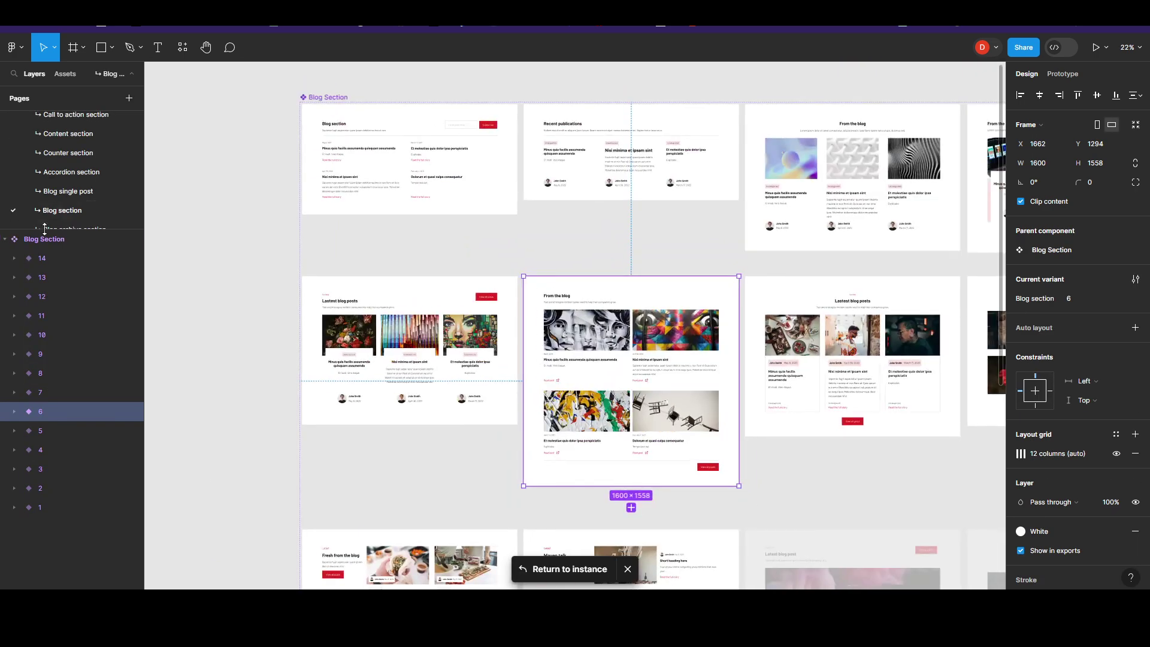
scroll(62, 201, down, 3)
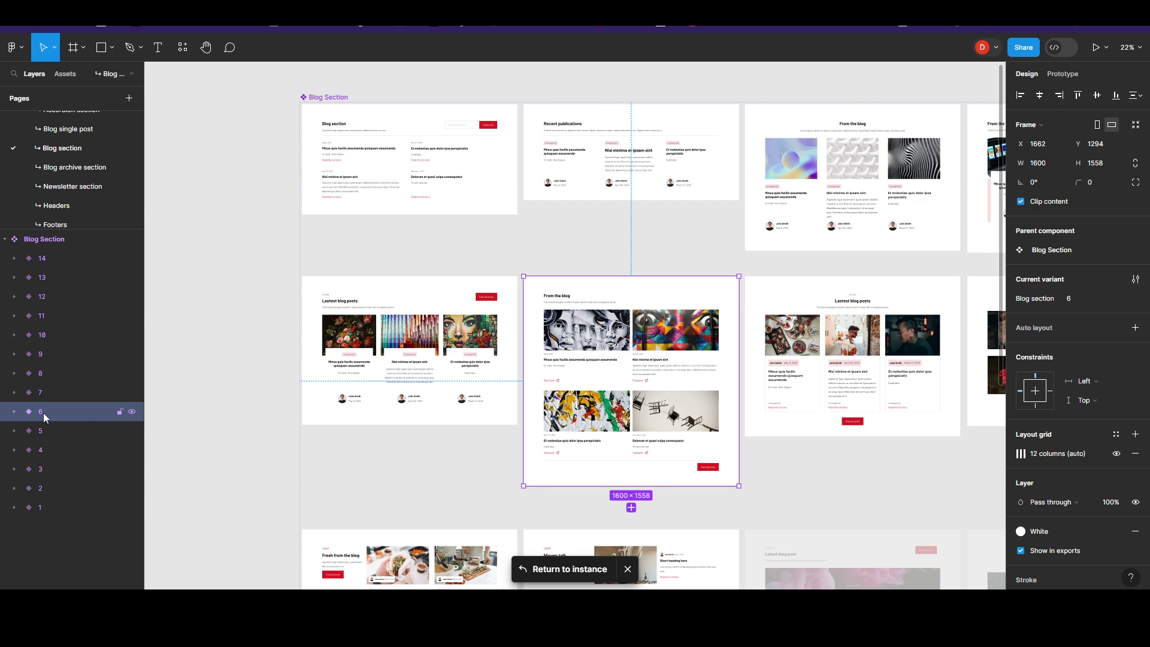
scroll(752, 353, down, 2)
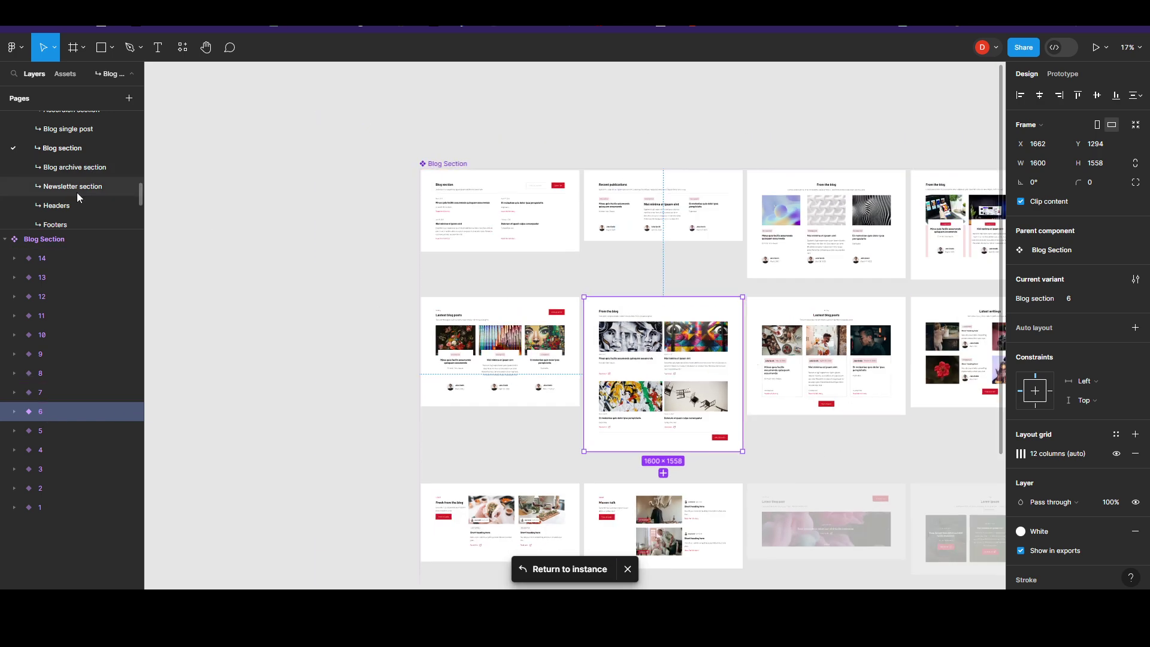
scroll(78, 191, up, 5)
scroll(72, 168, up, 2)
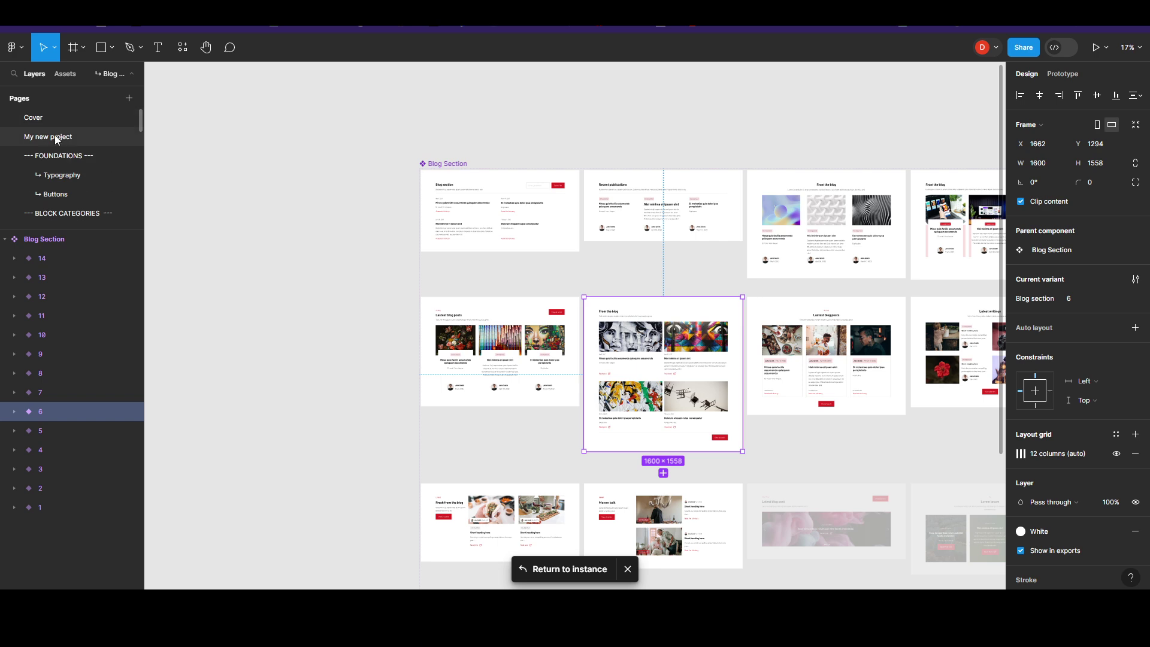
- Back on My new project, push the Homepage blog section's pink fill to the main component
click(56, 137)
scroll(575, 359, up, 5)
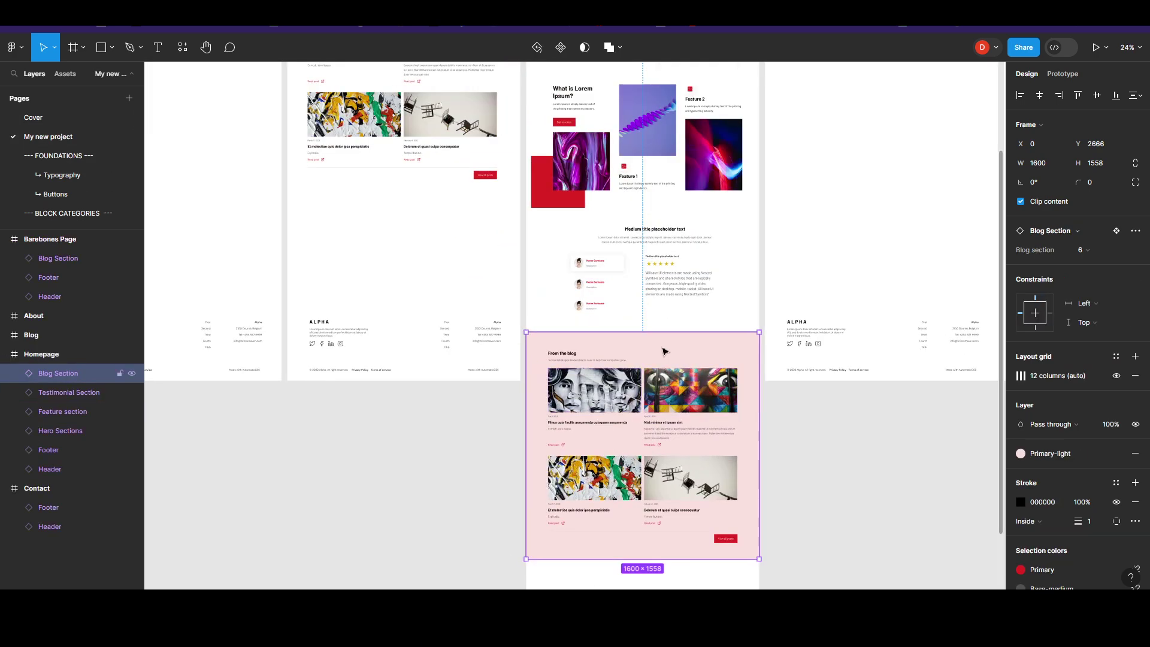
right_click(663, 350)
mouse_move(743, 472)
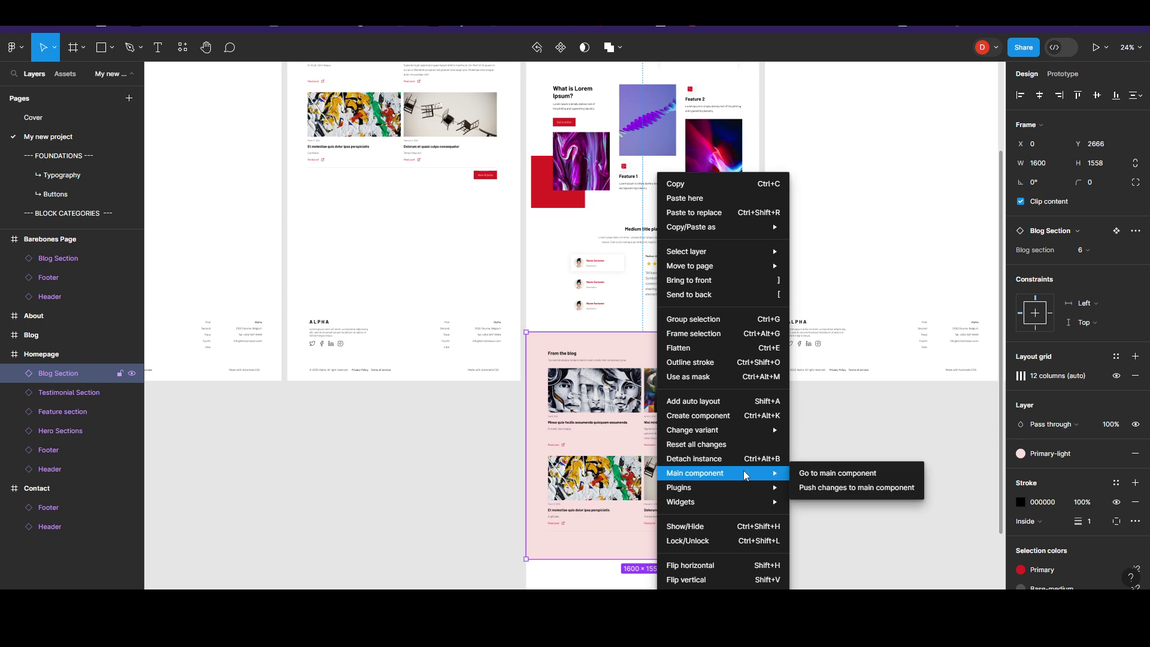
click(817, 487)
scroll(820, 490, down, 2)
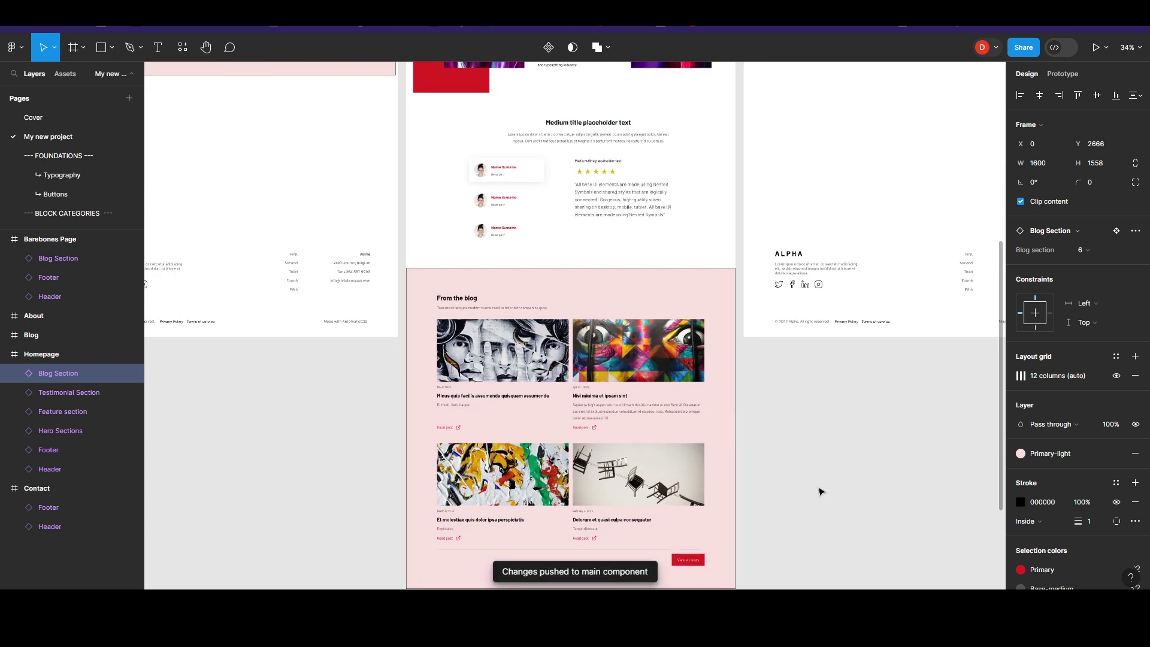
scroll(819, 488, down, 5)
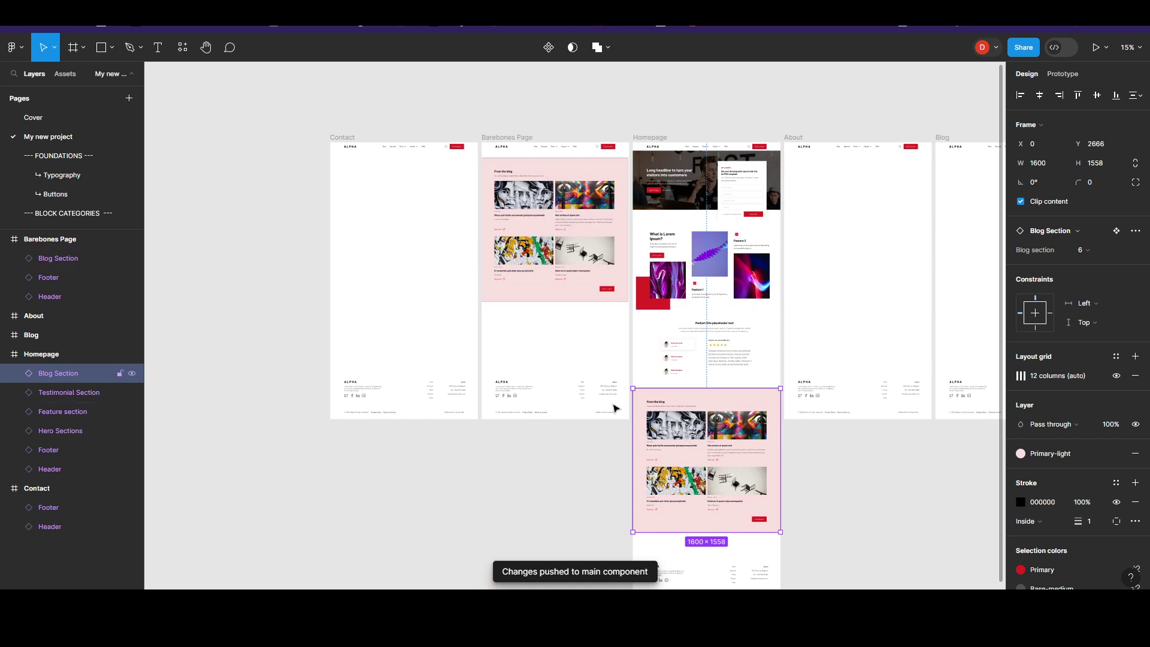
- From the Barebones blog section, go to the main component and set its fill to White
right_click(561, 283)
mouse_move(561, 283)
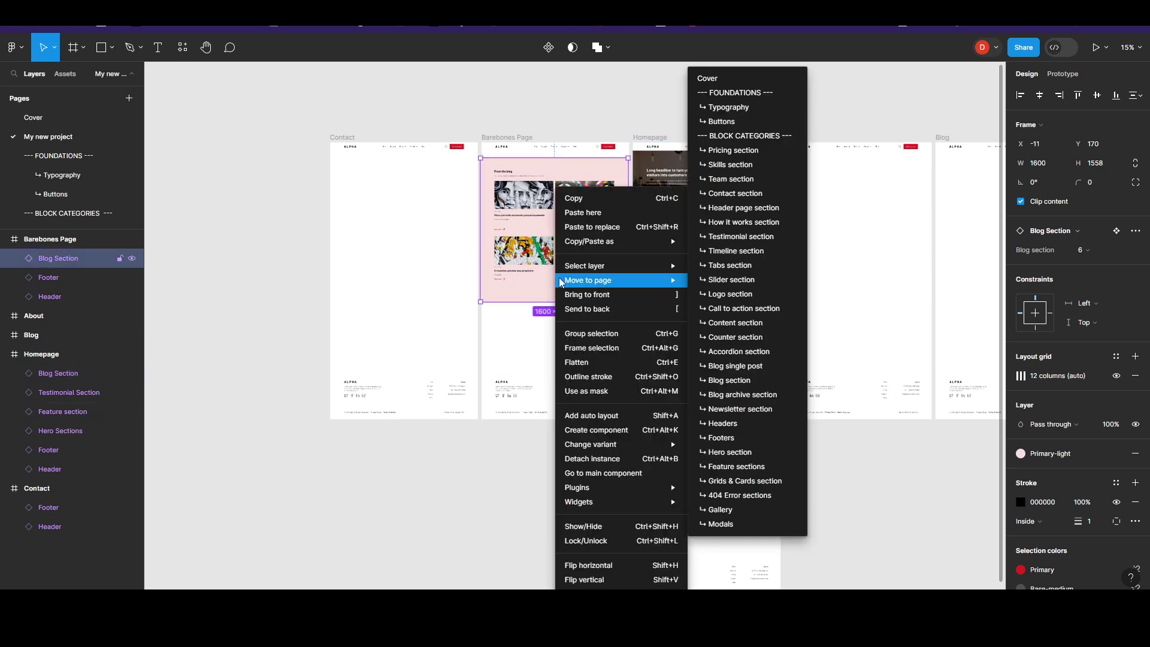
click(630, 473)
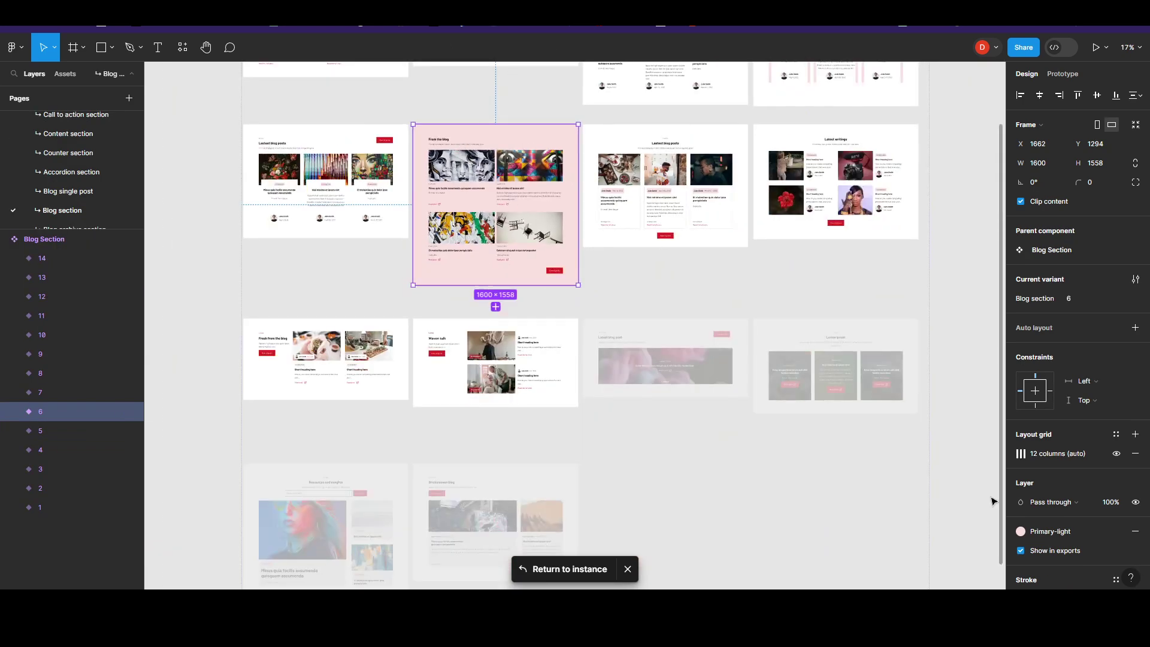
click(1051, 534)
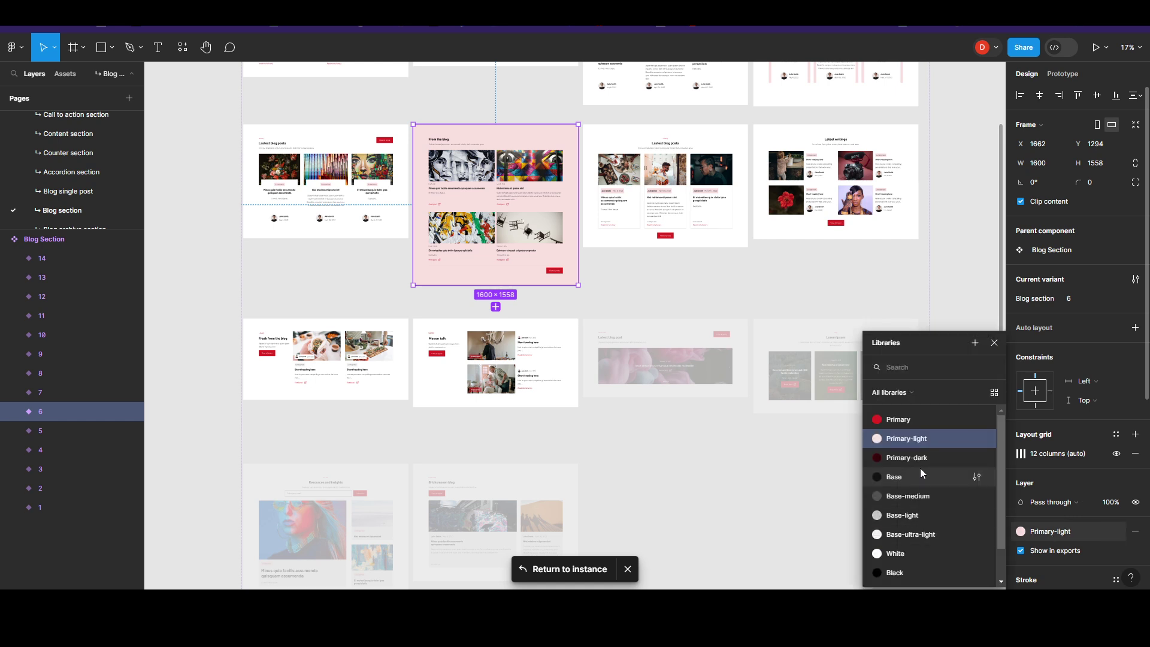
scroll(913, 503, down, 2)
click(910, 515)
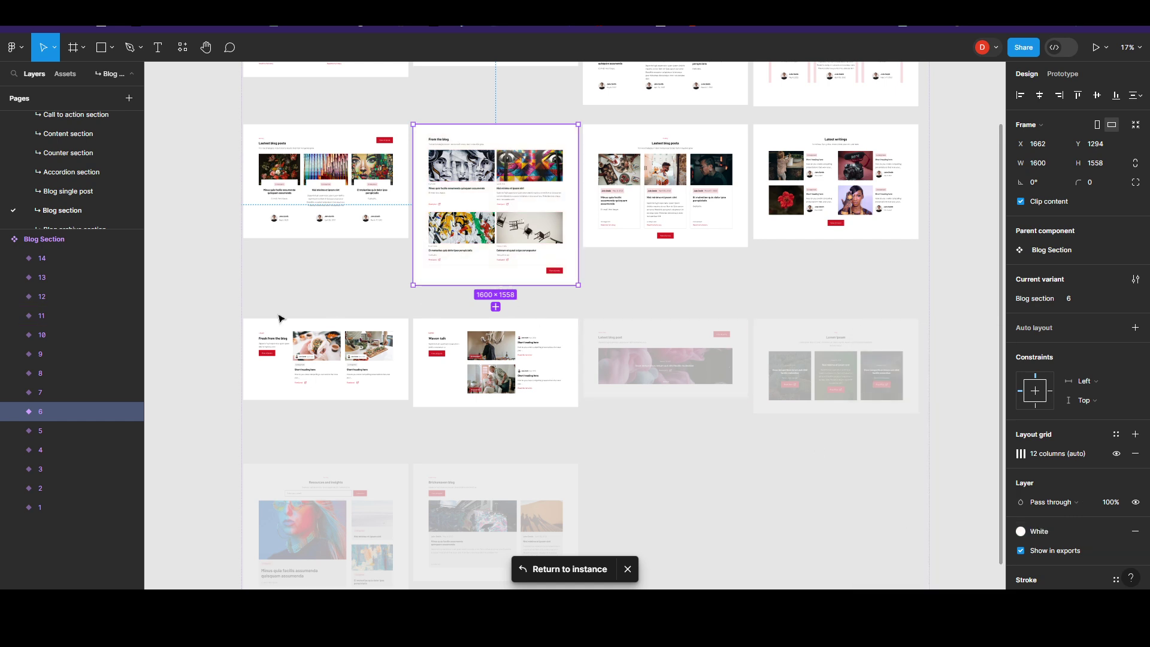
click(211, 286)
- Return to My new project and view Barebones and Homepage with white blog sections
scroll(90, 180, up, 6)
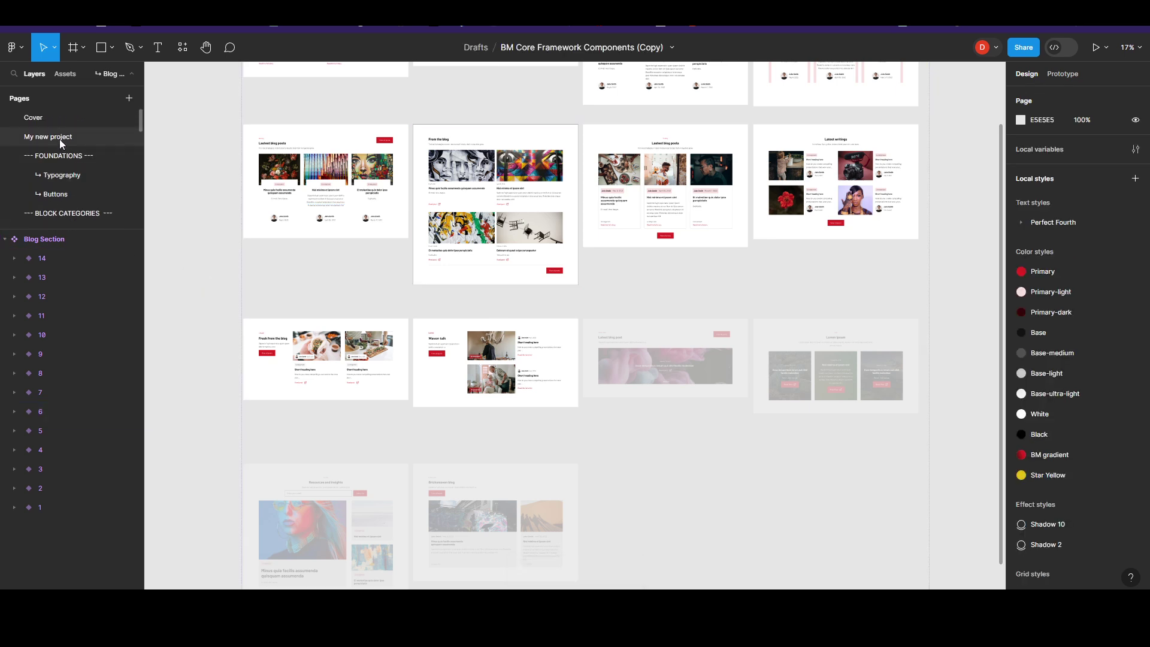
click(59, 137)
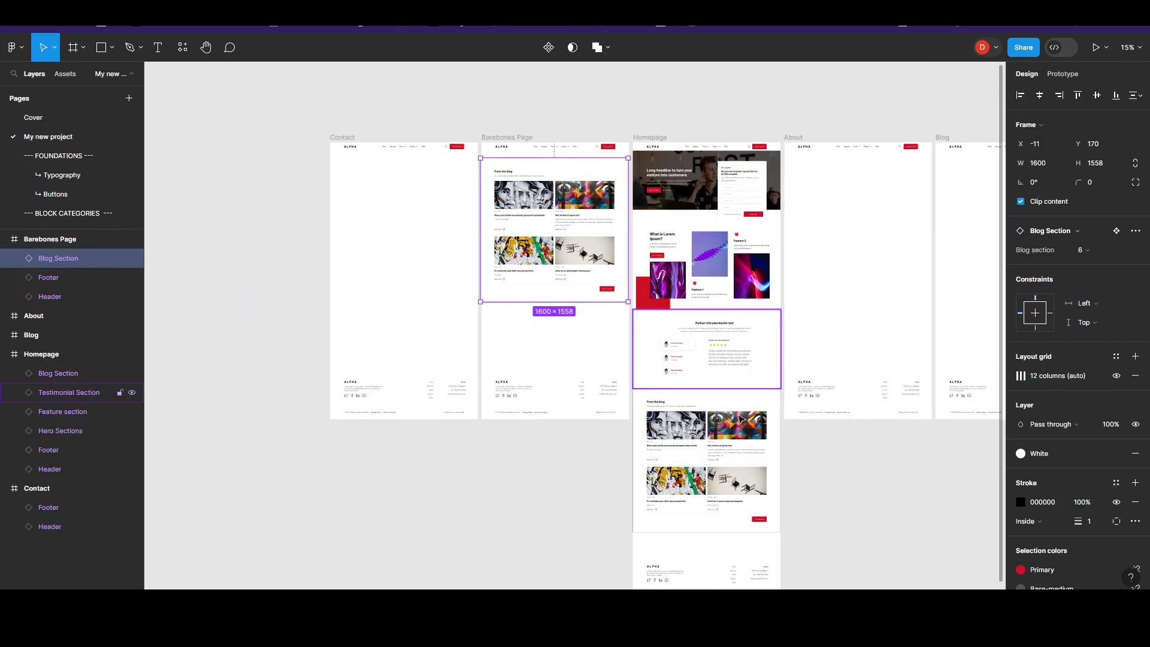
scroll(670, 426, down, 3)
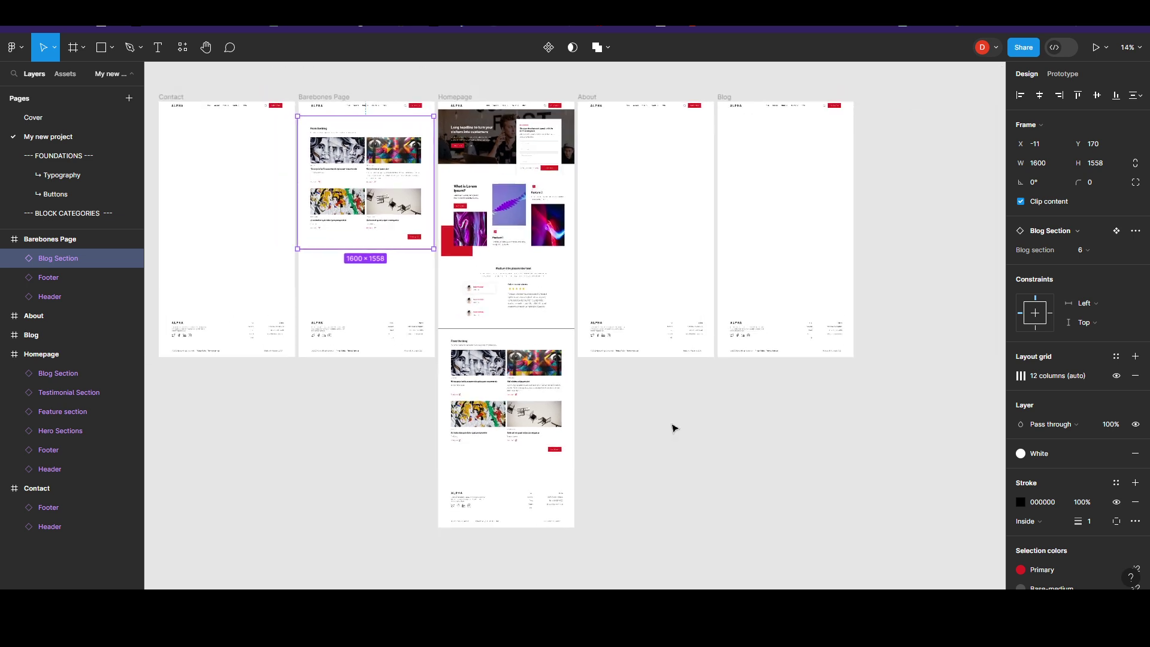
drag(661, 409, 734, 464)
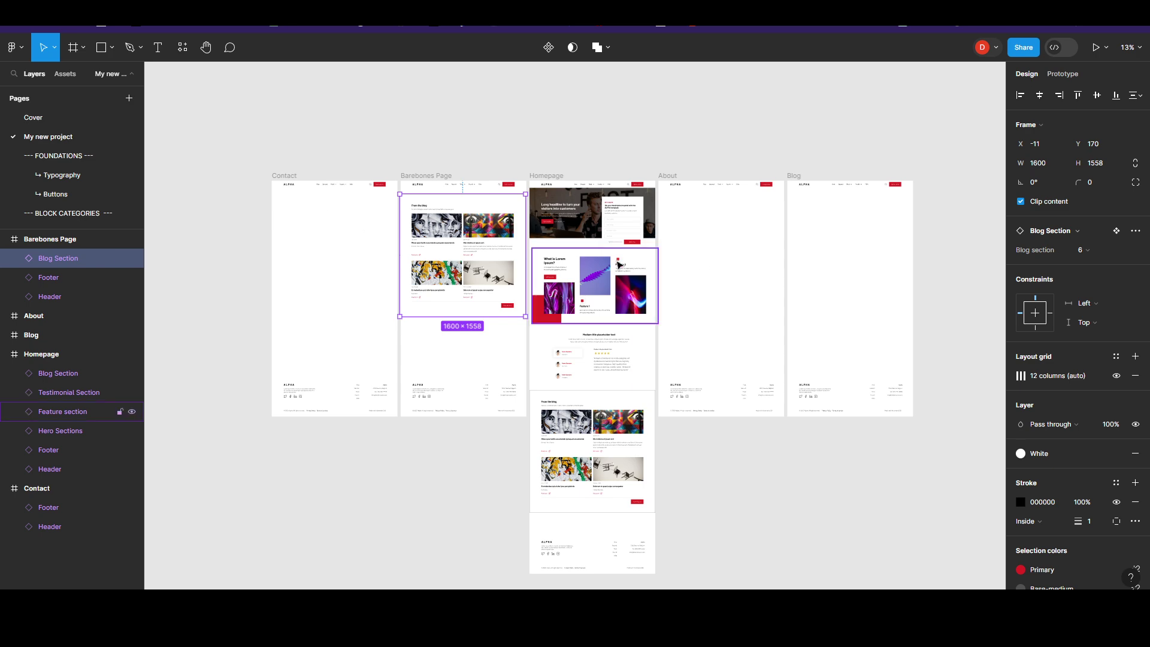
scroll(709, 317, up, 3)
drag(251, 188, 338, 235)
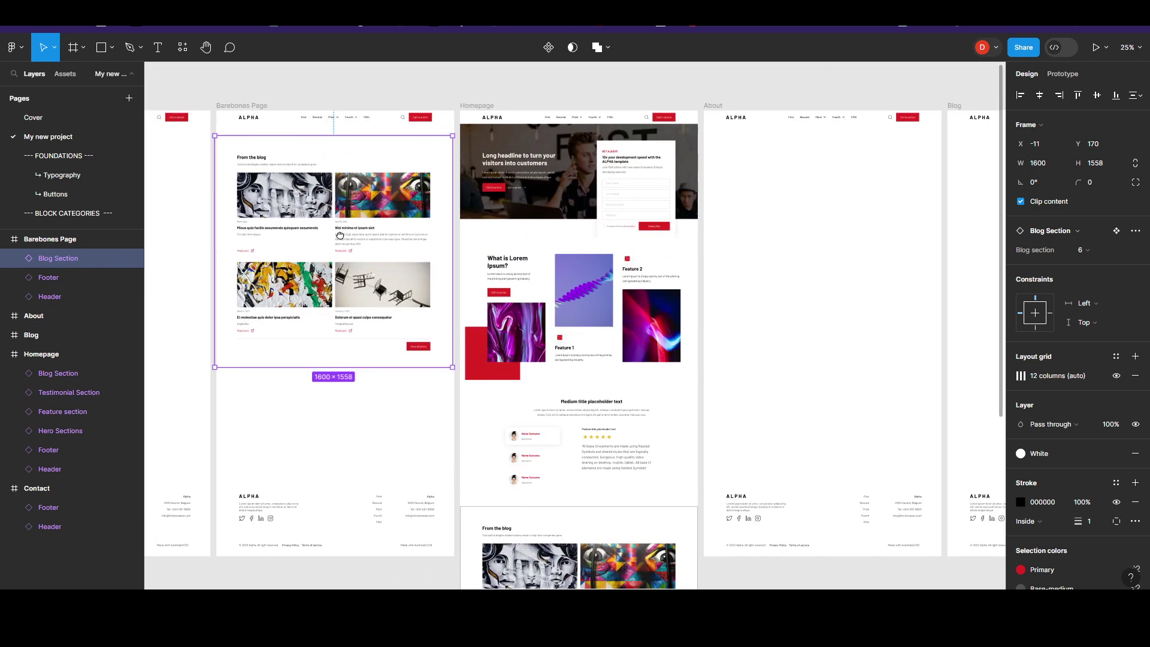
click(578, 83)
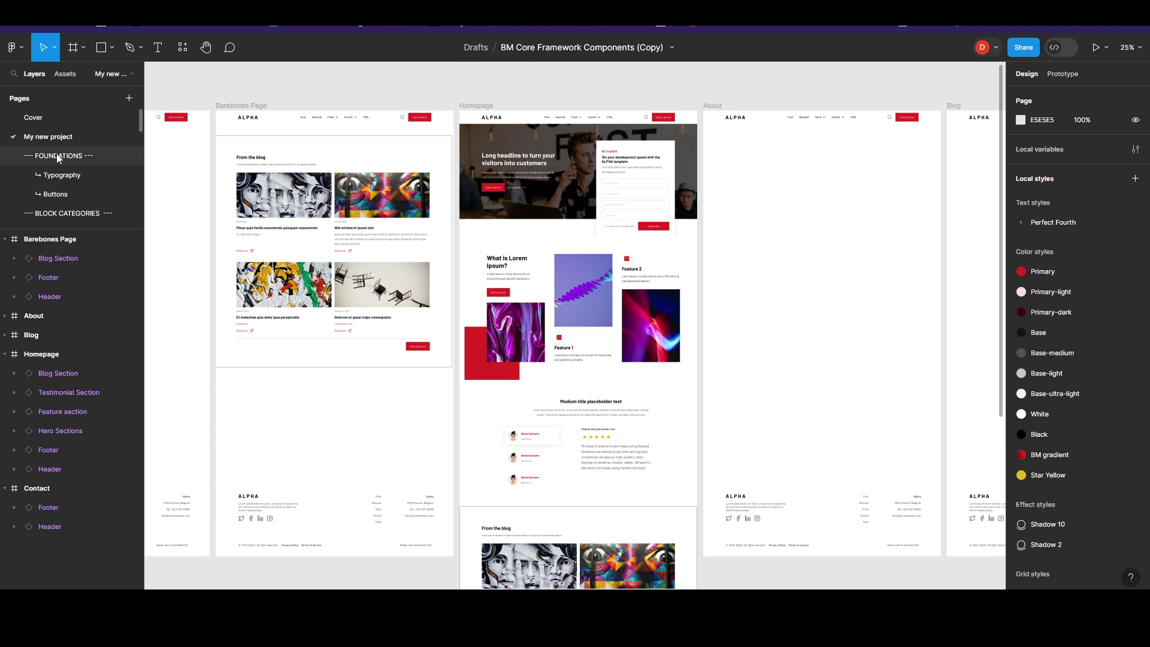
- On the Typography page, edit the Primary style's hue to blue, shown in hex as 232ADB
click(59, 175)
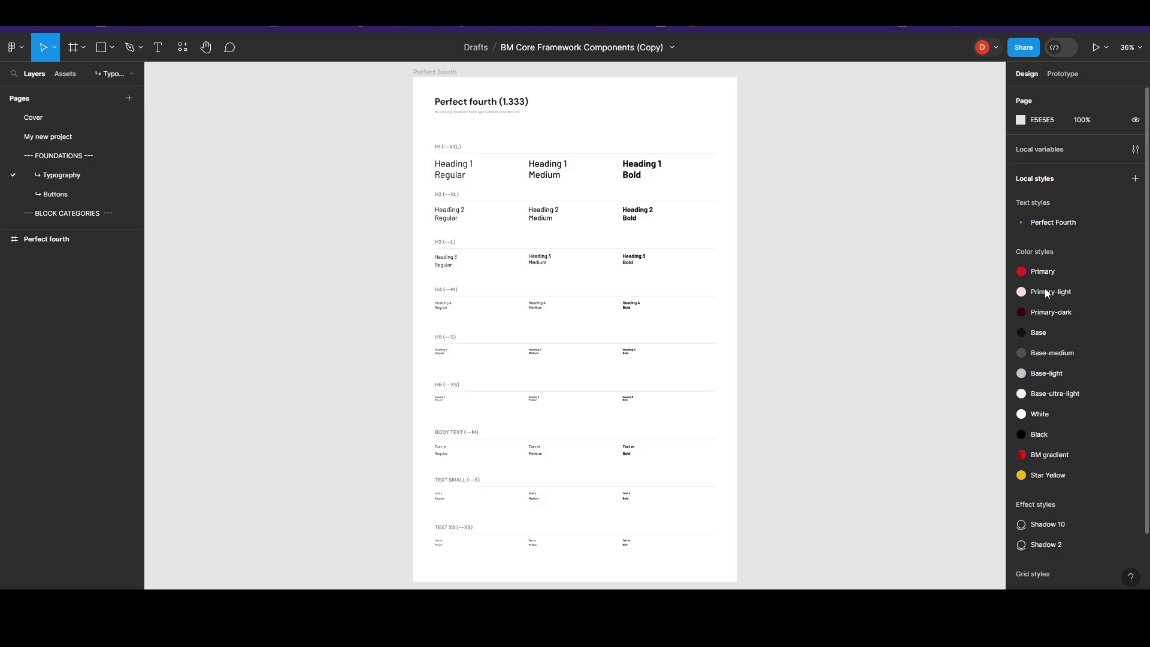
scroll(1076, 523, down, 2)
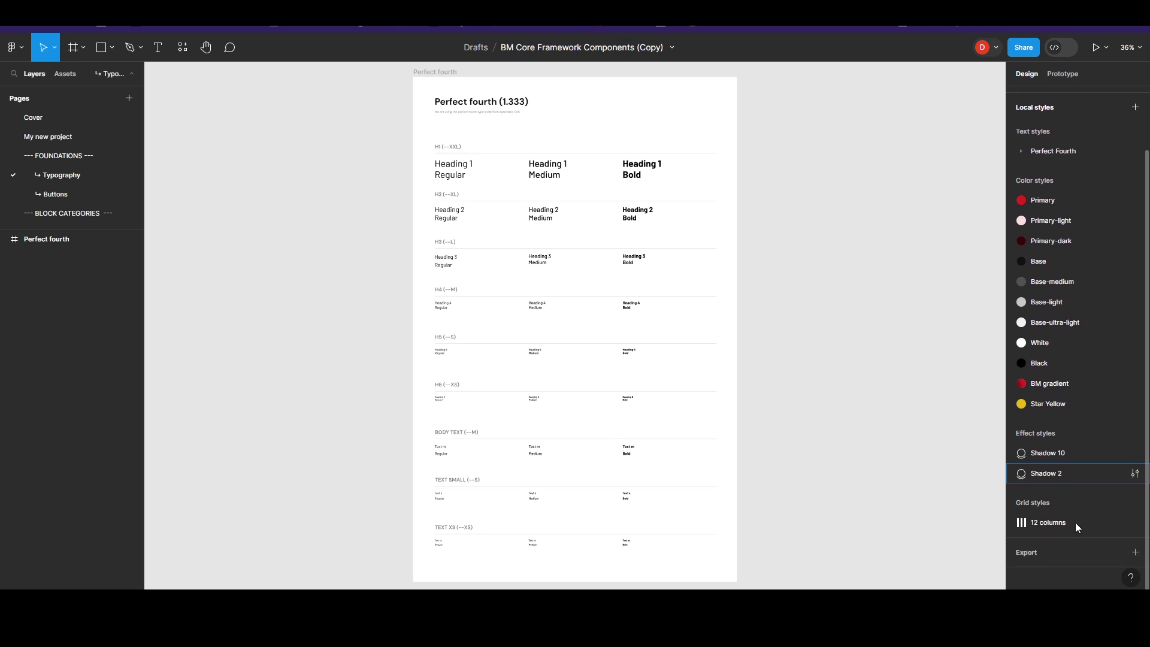
scroll(1076, 522, up, 2)
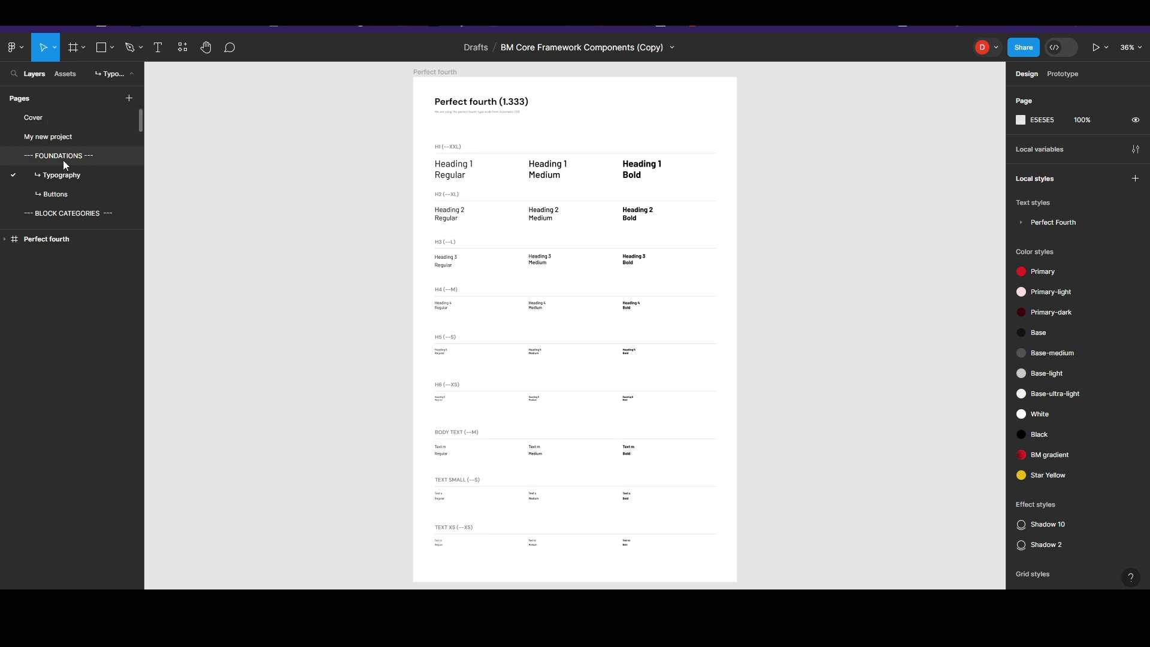
click(1026, 273)
click(1135, 271)
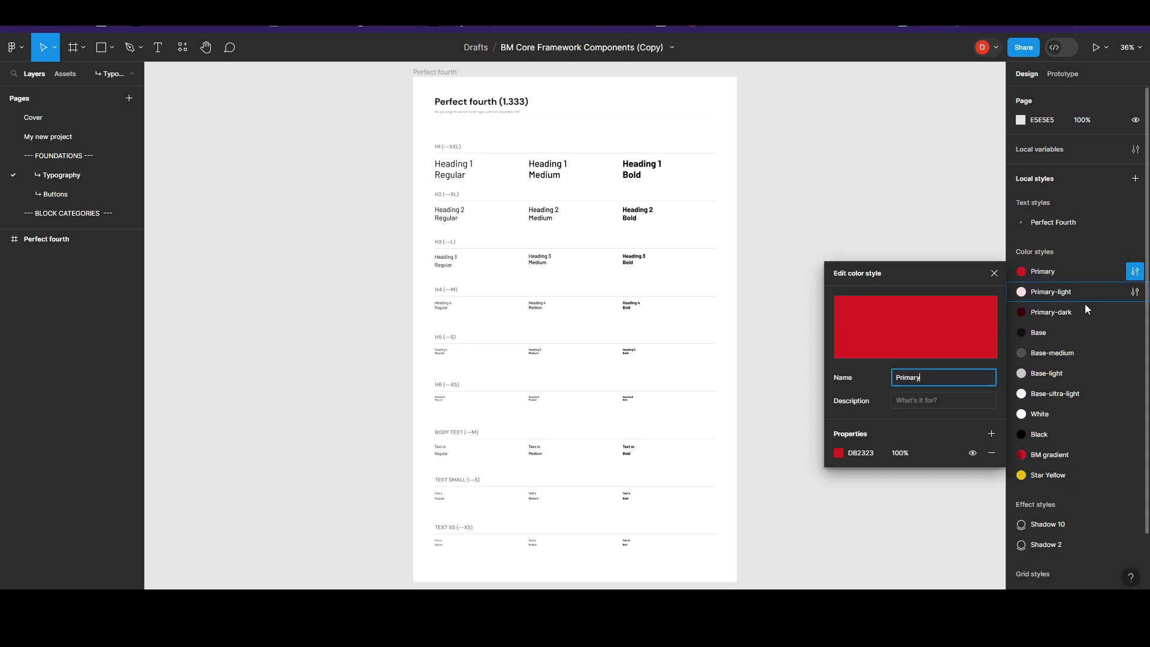
click(856, 455)
click(839, 454)
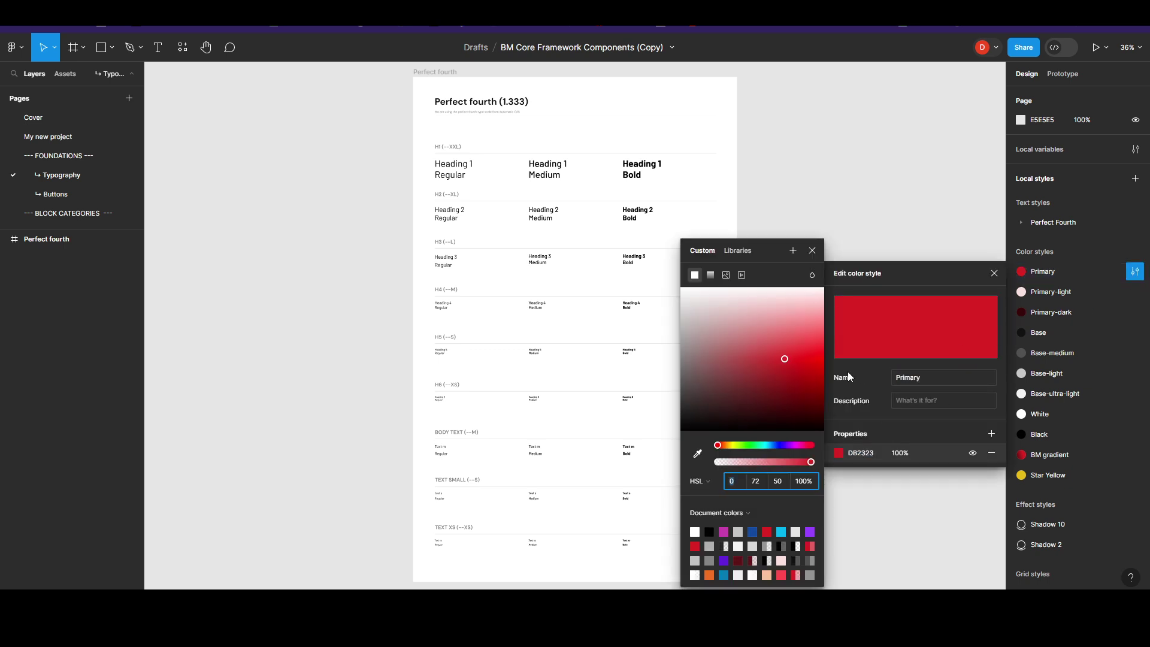
click(779, 445)
click(700, 482)
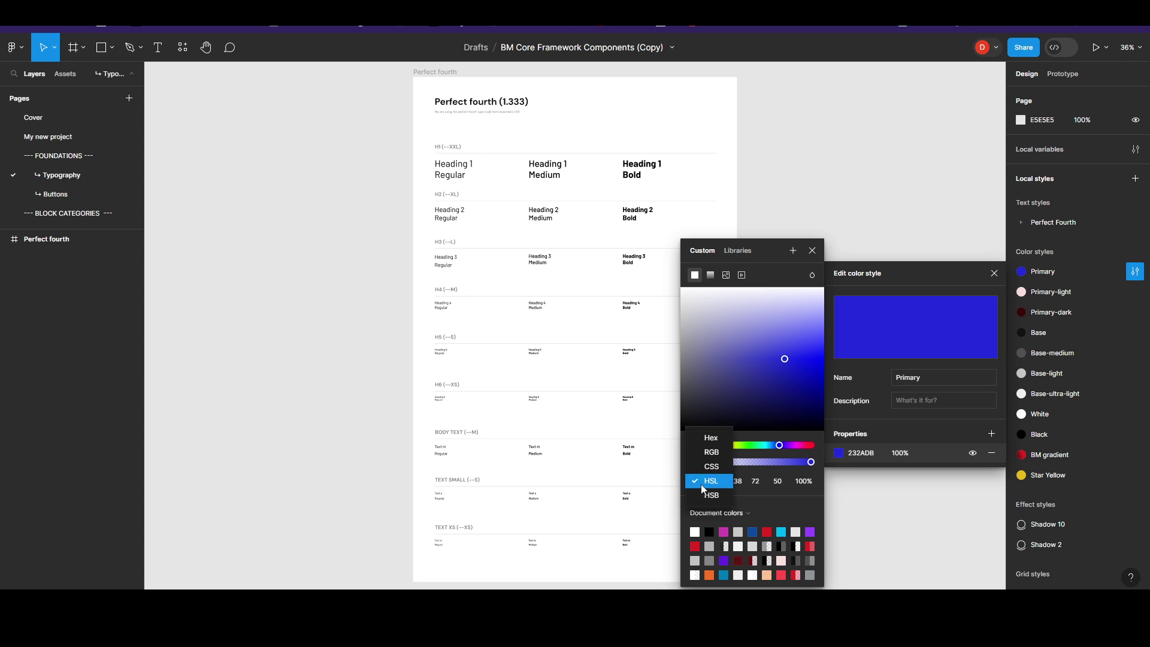
click(711, 438)
key(ctrl+c)
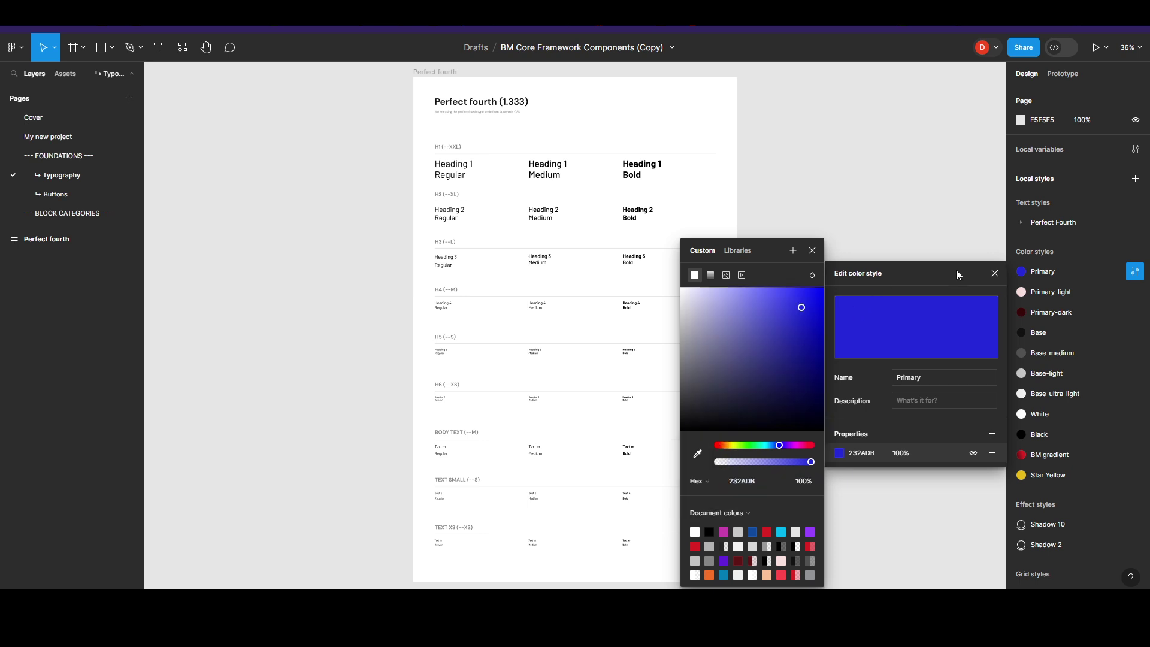
click(995, 273)
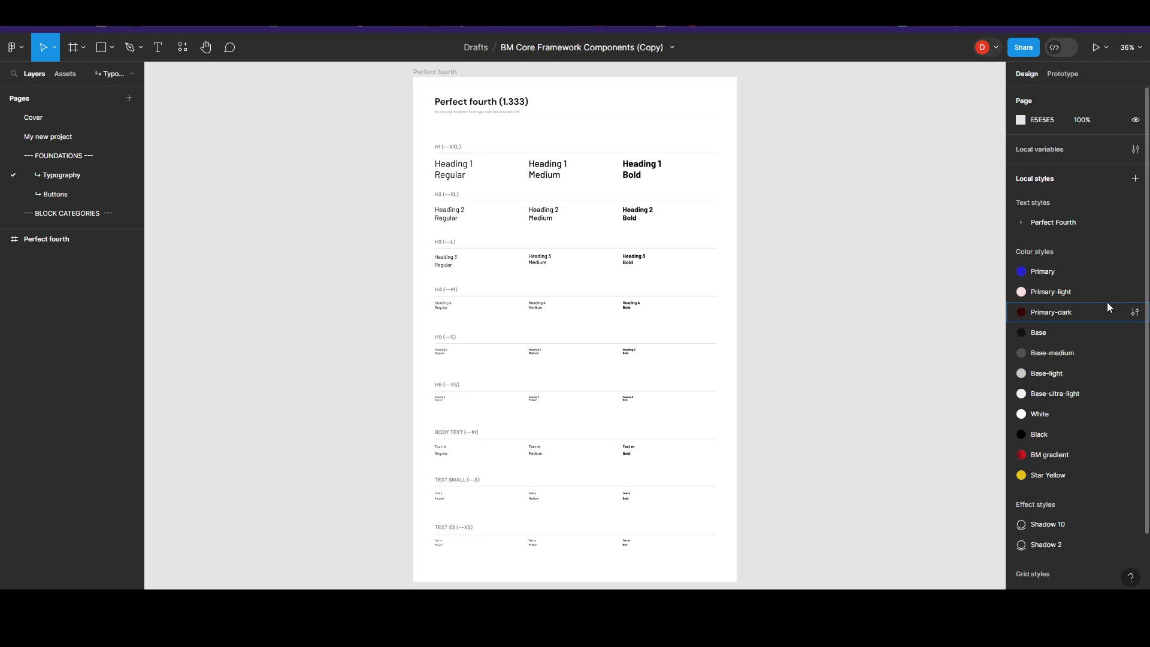
- Set the Primary-light style to blue 232ADB with HSL lightness 95, a pale lavender
click(1135, 292)
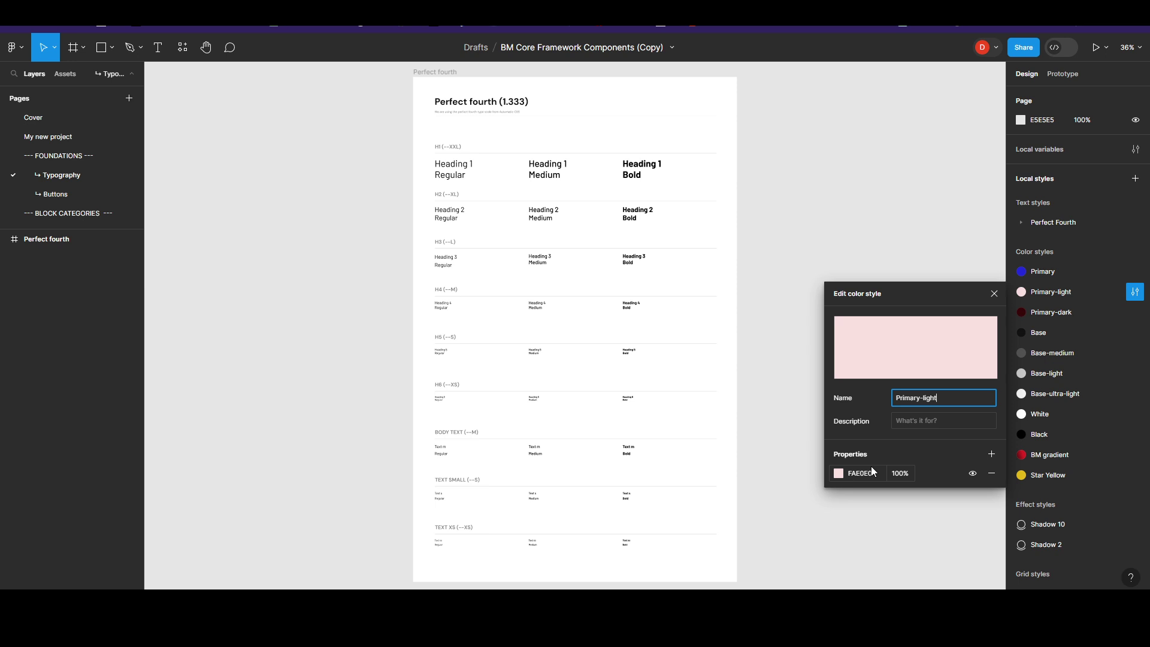
click(859, 475)
click(839, 474)
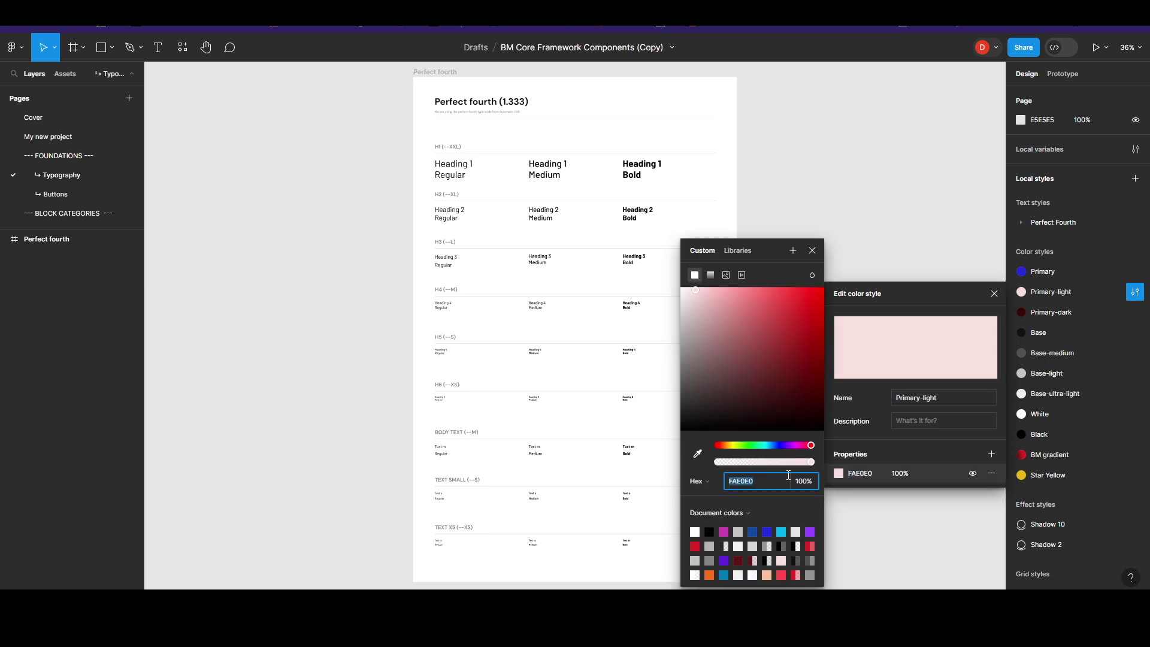
key(ctrl+v)
key(Return)
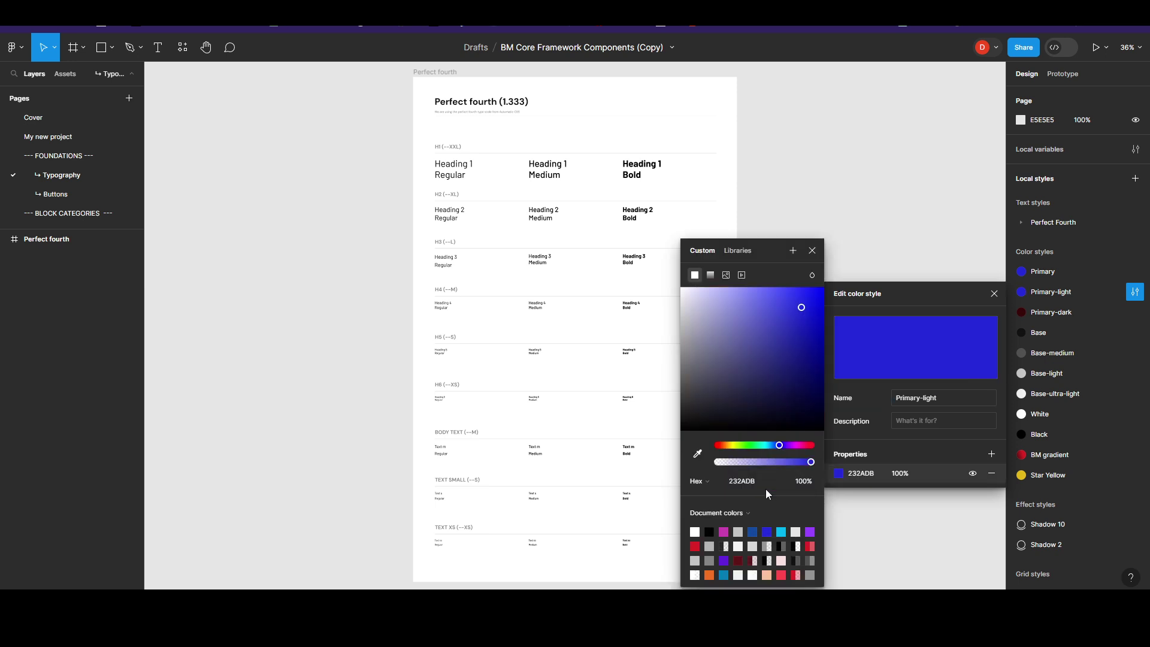
click(710, 482)
click(720, 523)
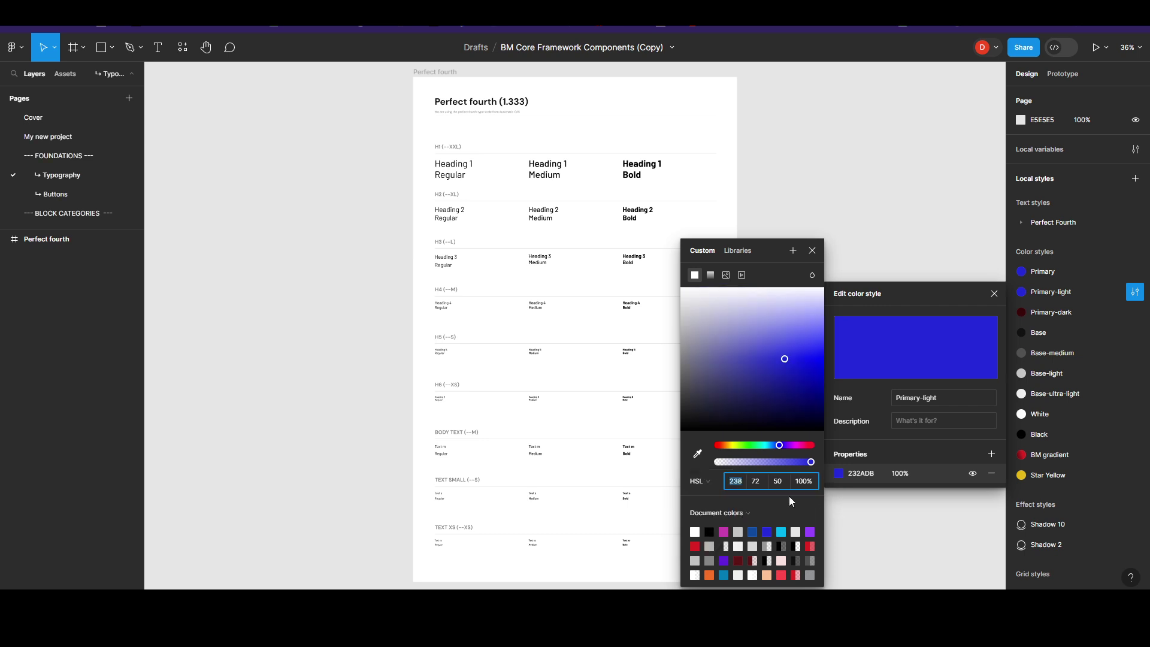
click(801, 483)
text(5)
key(Return)
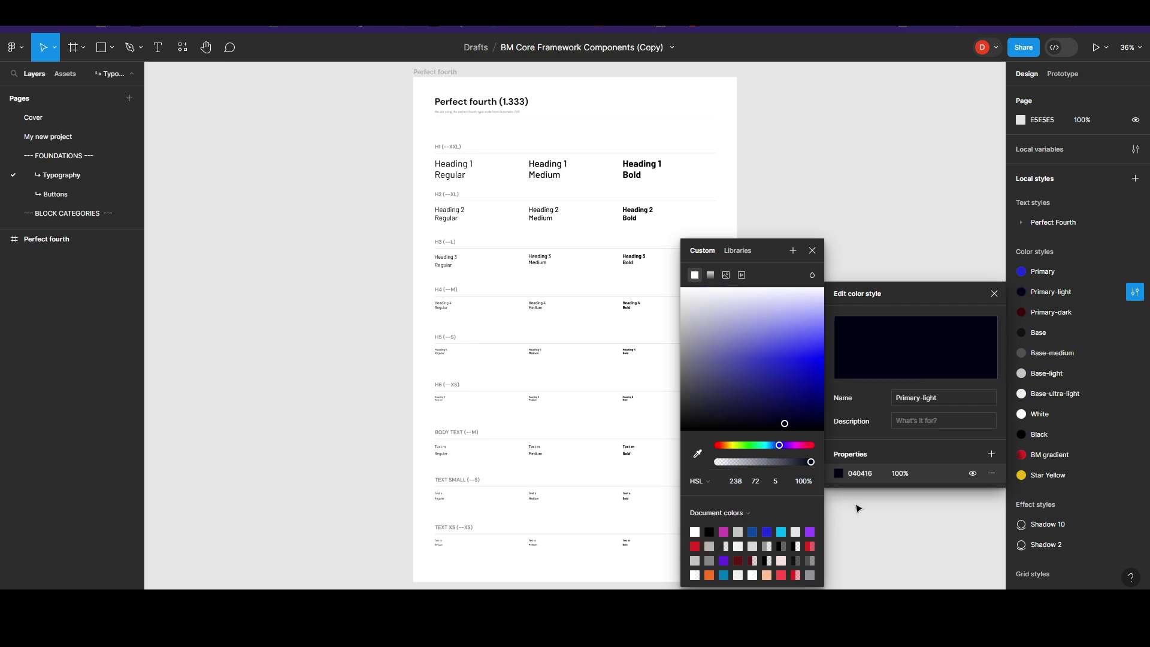
click(780, 483)
key(Return)
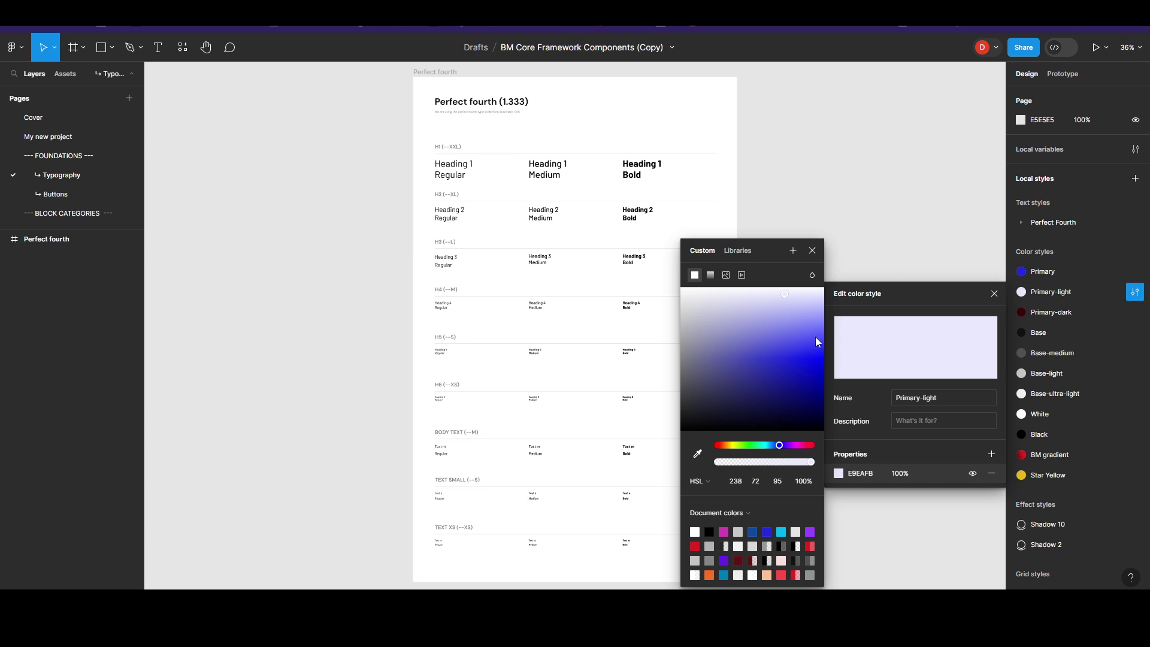
click(812, 251)
click(993, 294)
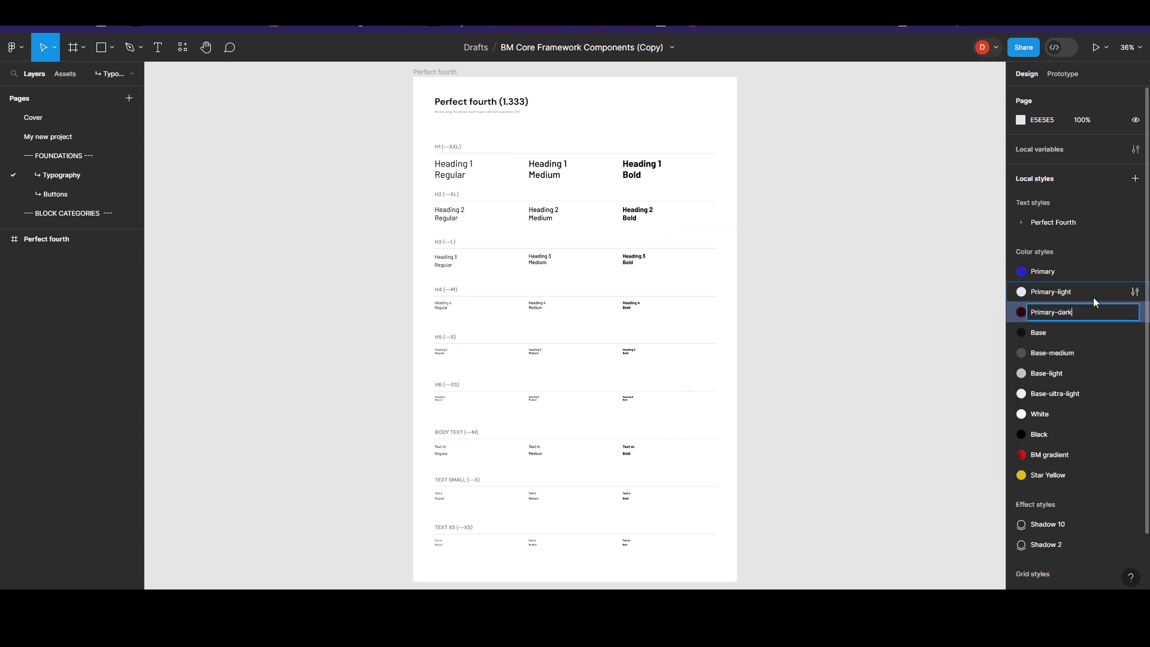
- Set the Primary-dark style to blue 232ADB with HSL lightness 5, a near-black navy
click(1135, 314)
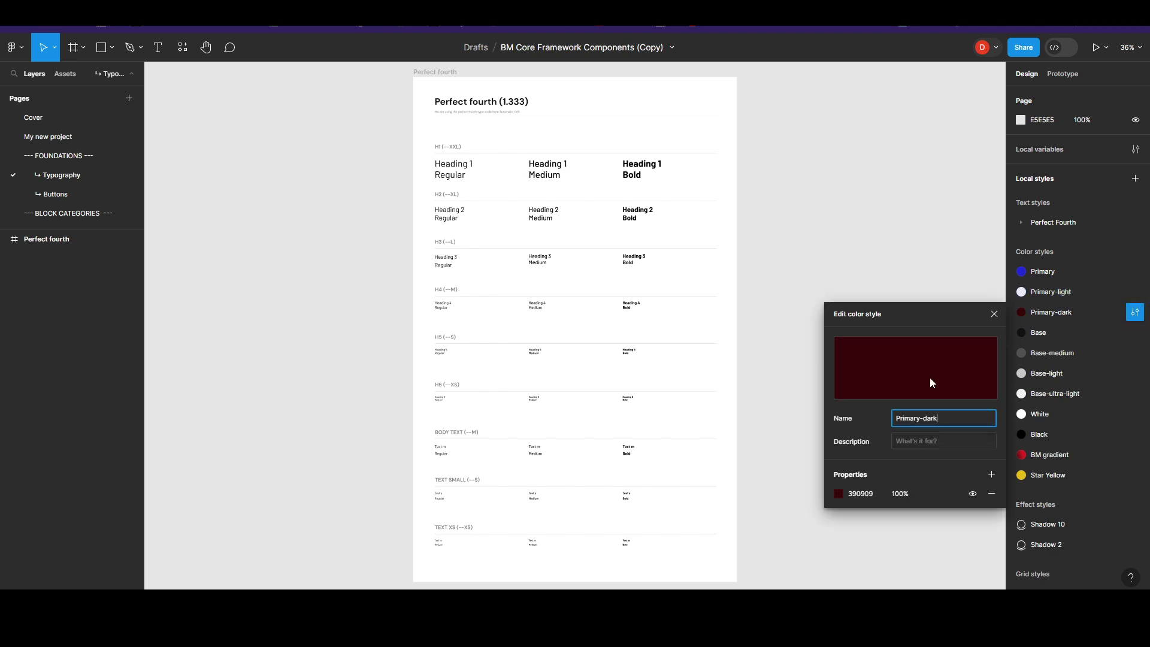
click(837, 497)
click(704, 482)
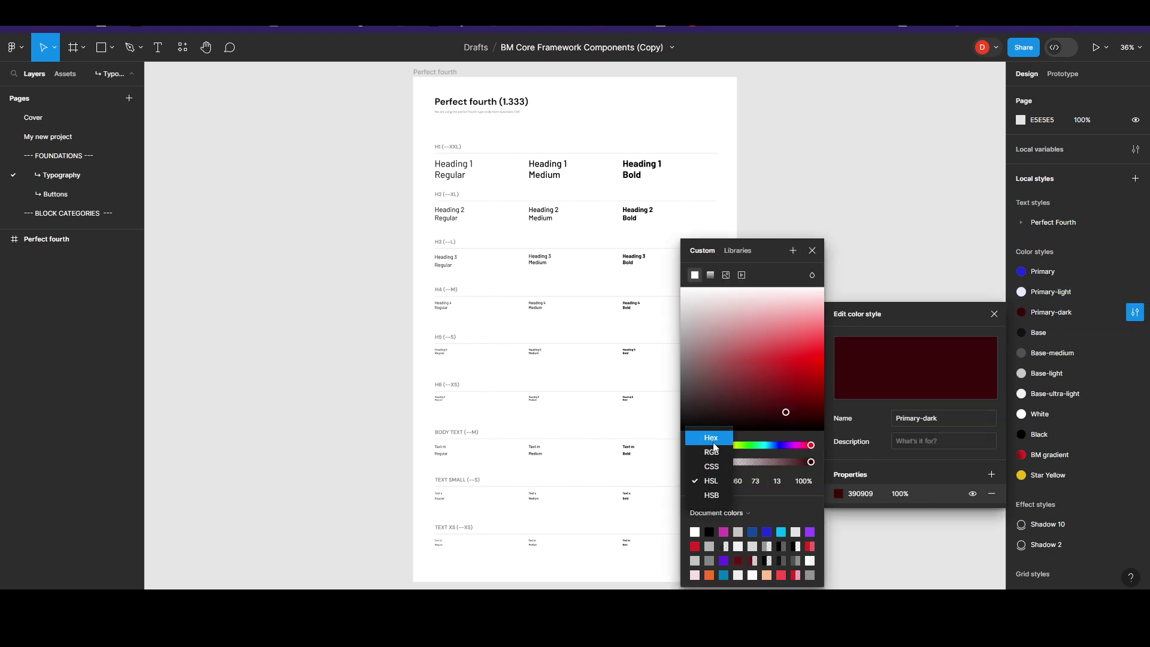
click(713, 443)
key(ctrl+v)
key(Return)
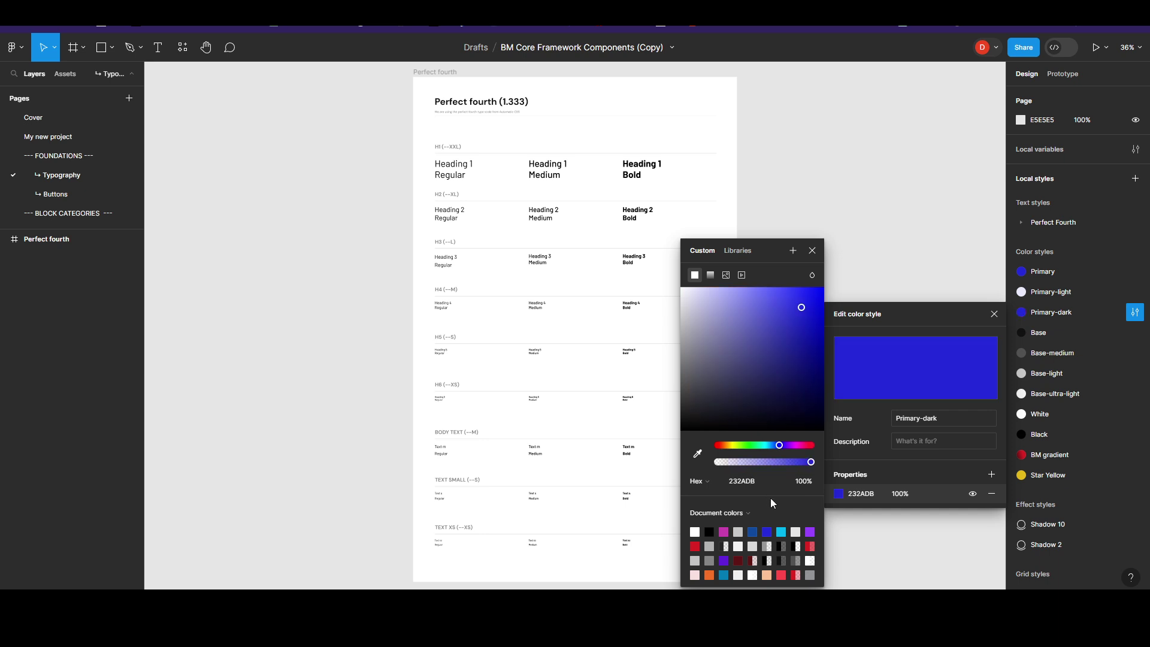
click(704, 481)
click(721, 515)
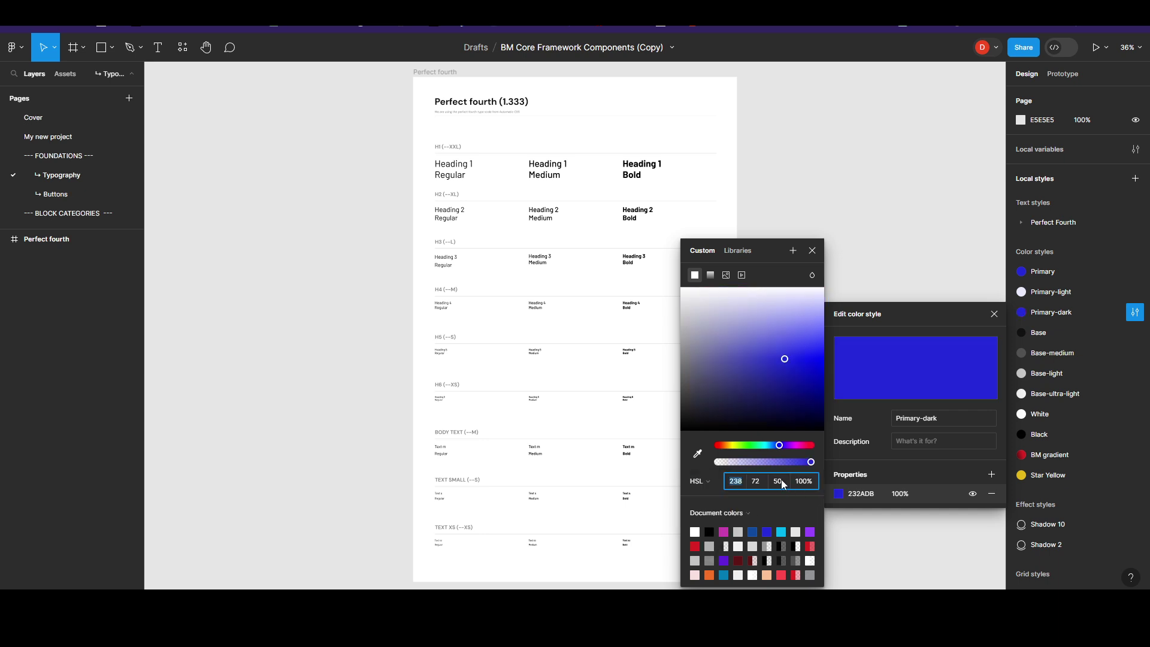
text(5)
key(Return)
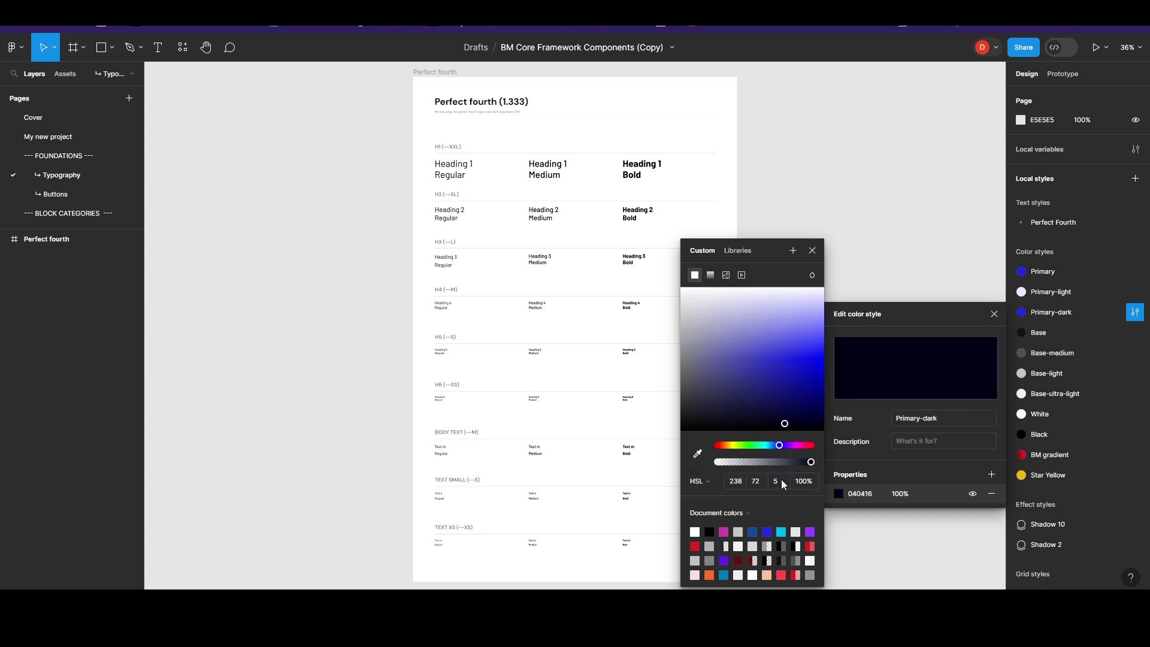
click(812, 251)
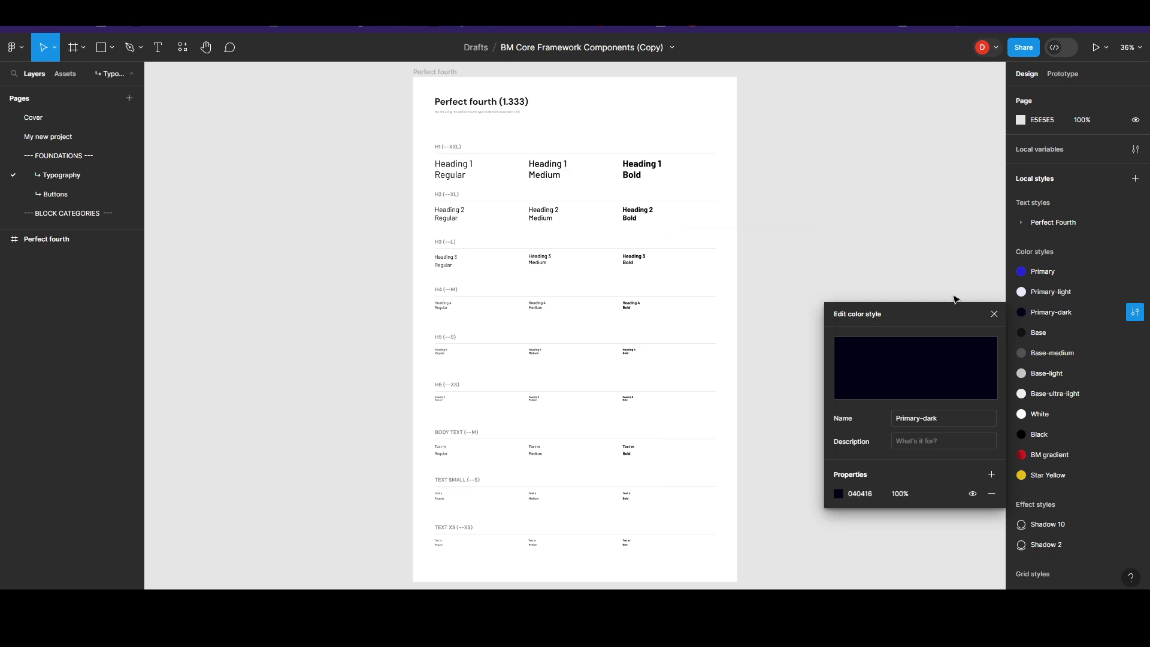
click(994, 313)
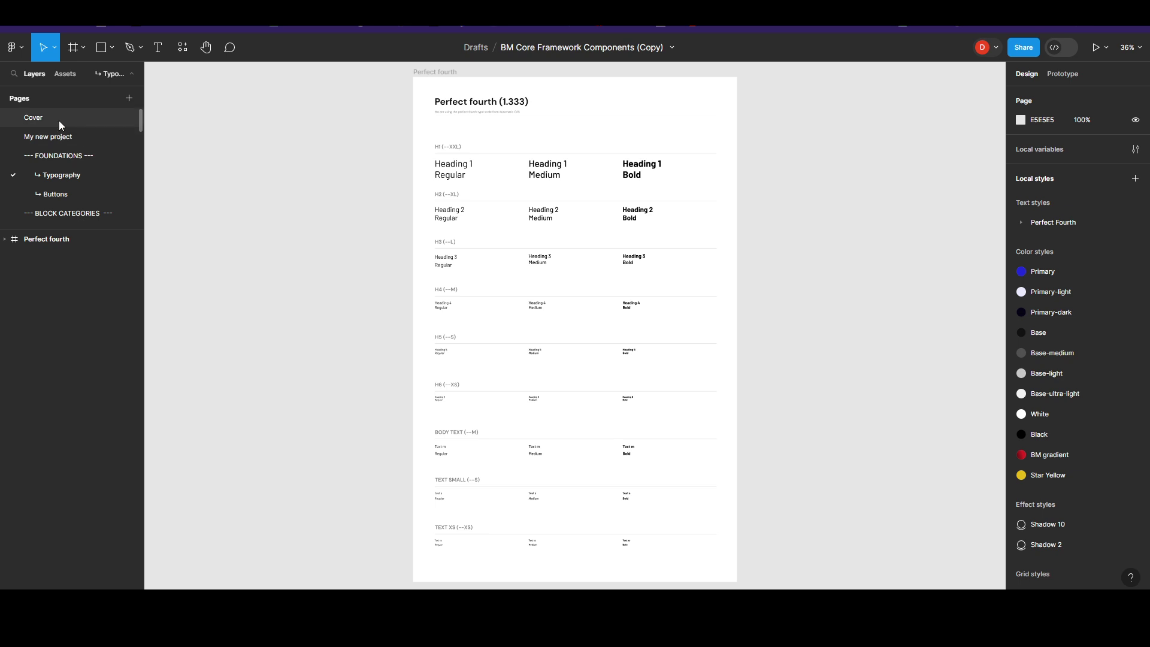
- On the My new project page, fill the Barebones Page's Blog Section with the Primary-light style
click(71, 136)
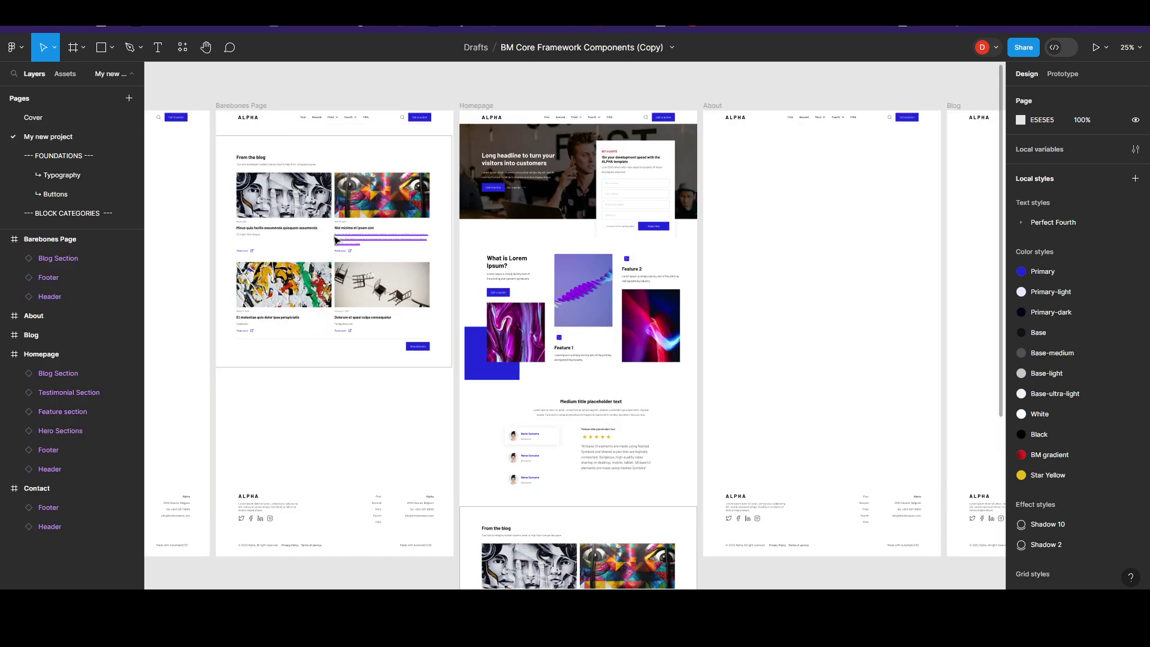
click(332, 160)
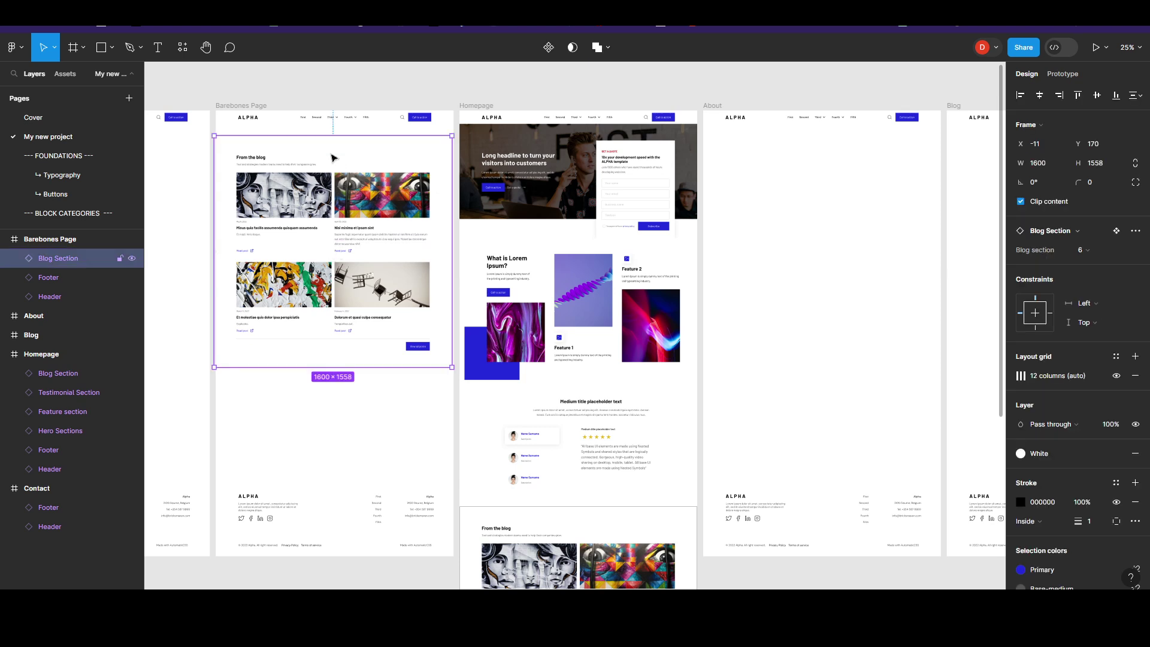
click(1062, 451)
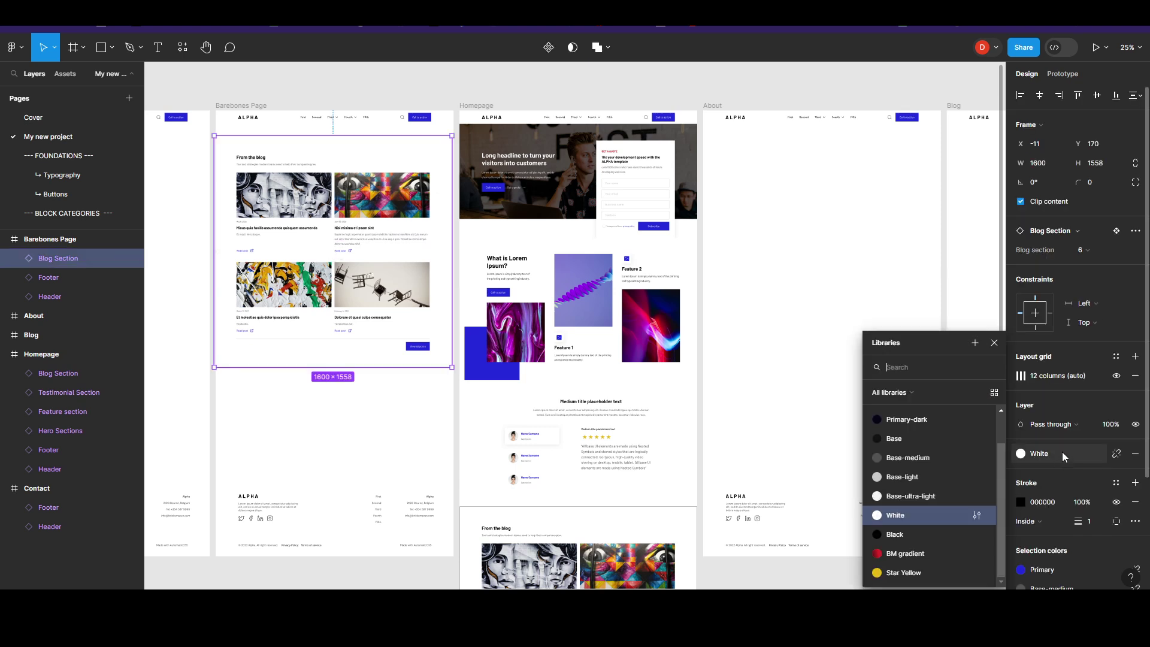
click(941, 434)
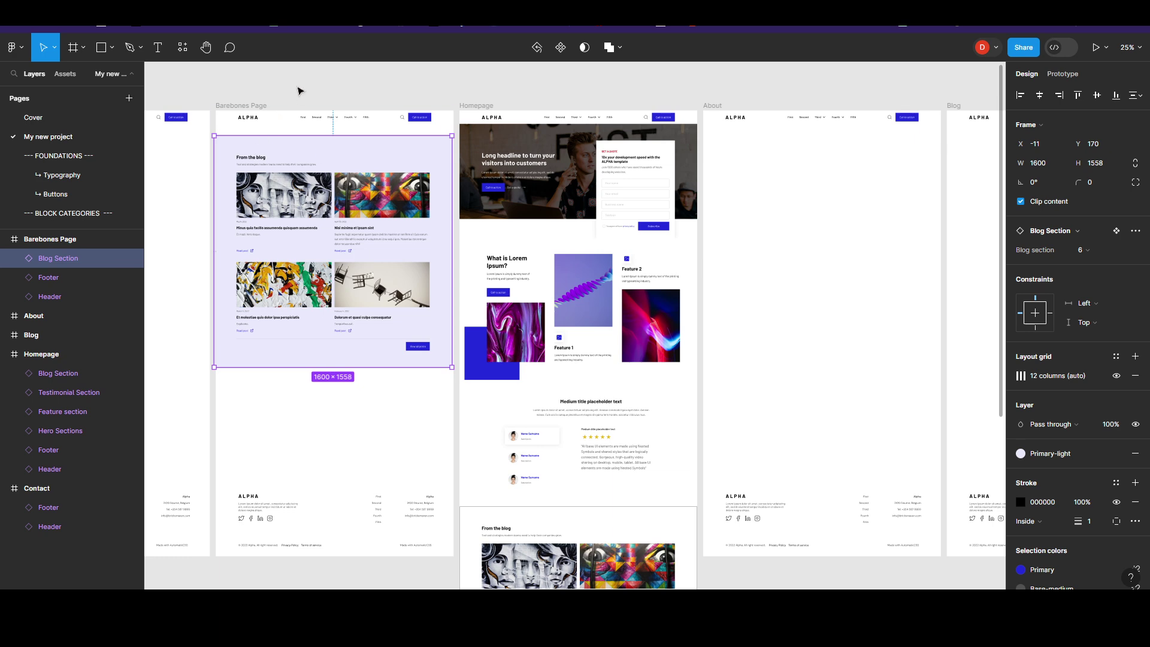
click(296, 102)
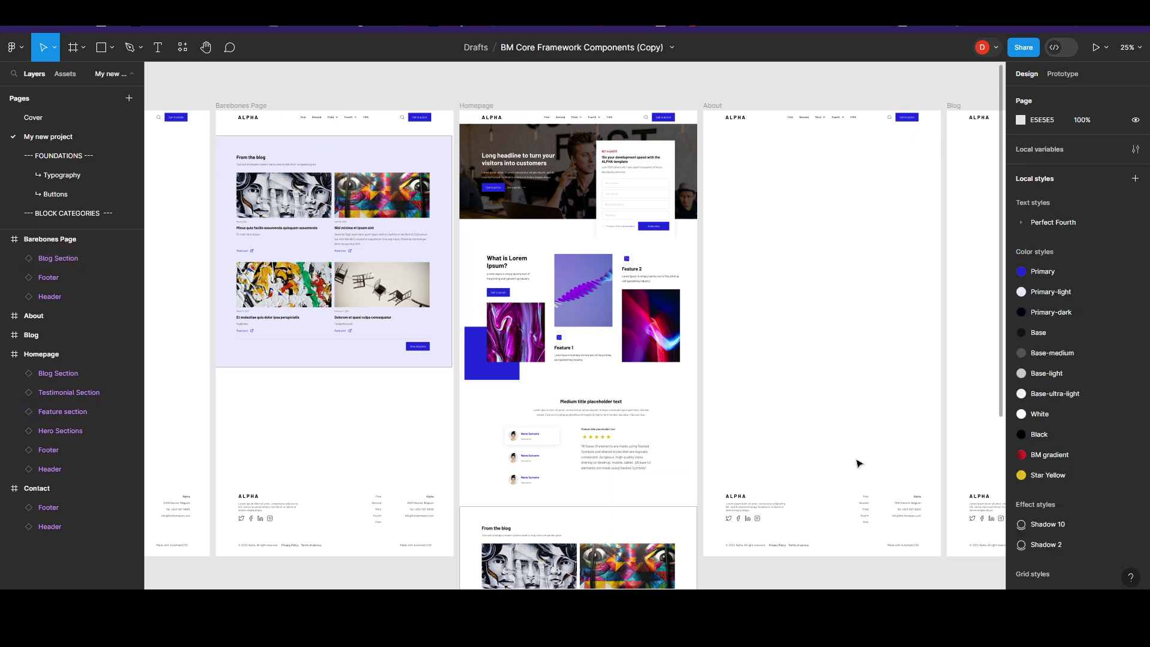
scroll(737, 402, down, 3)
drag(614, 200, 584, 135)
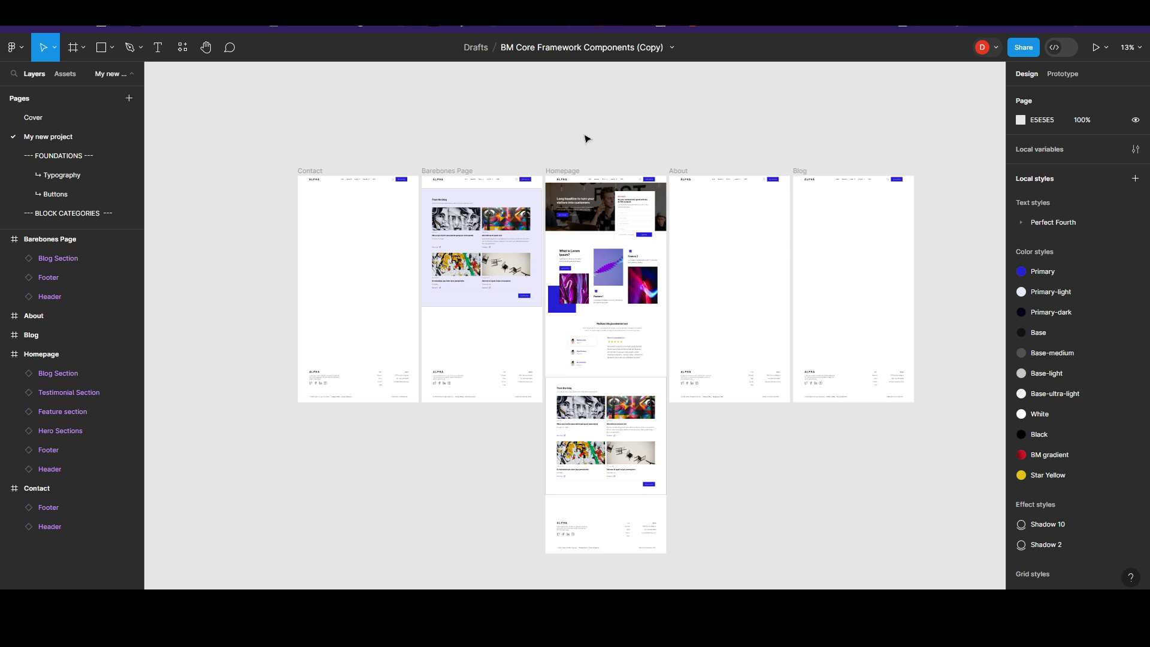
drag(612, 151, 469, 132)
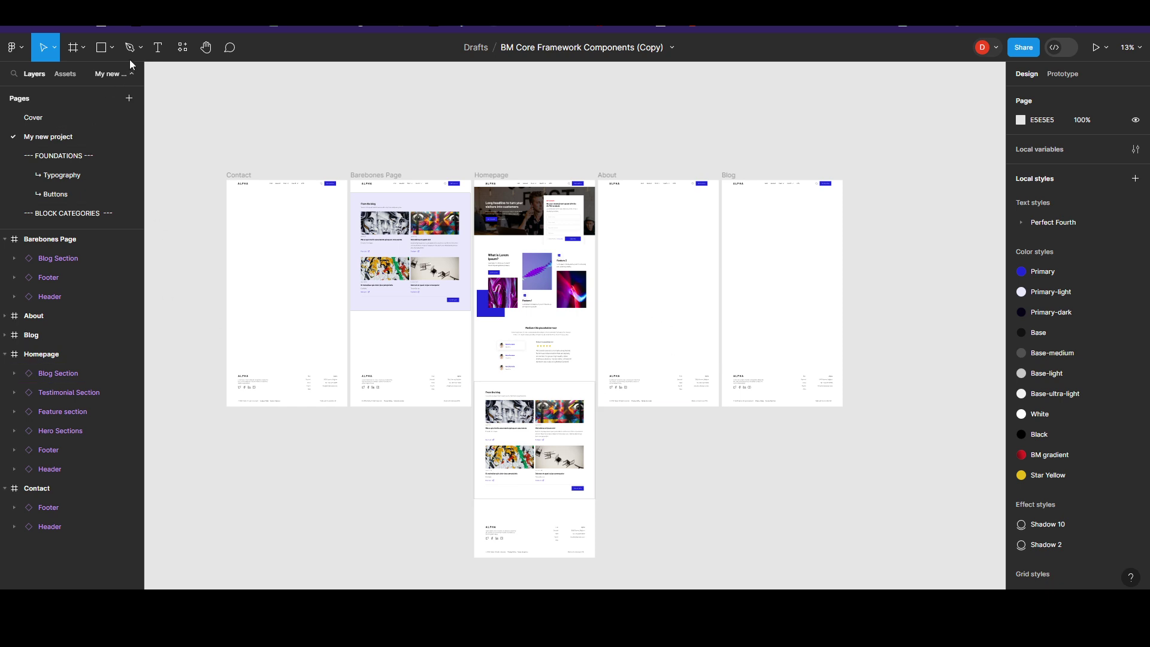
- Place Header Page component instances from Resources at the top of the Contact, About and Blog frames
click(186, 49)
text(head)
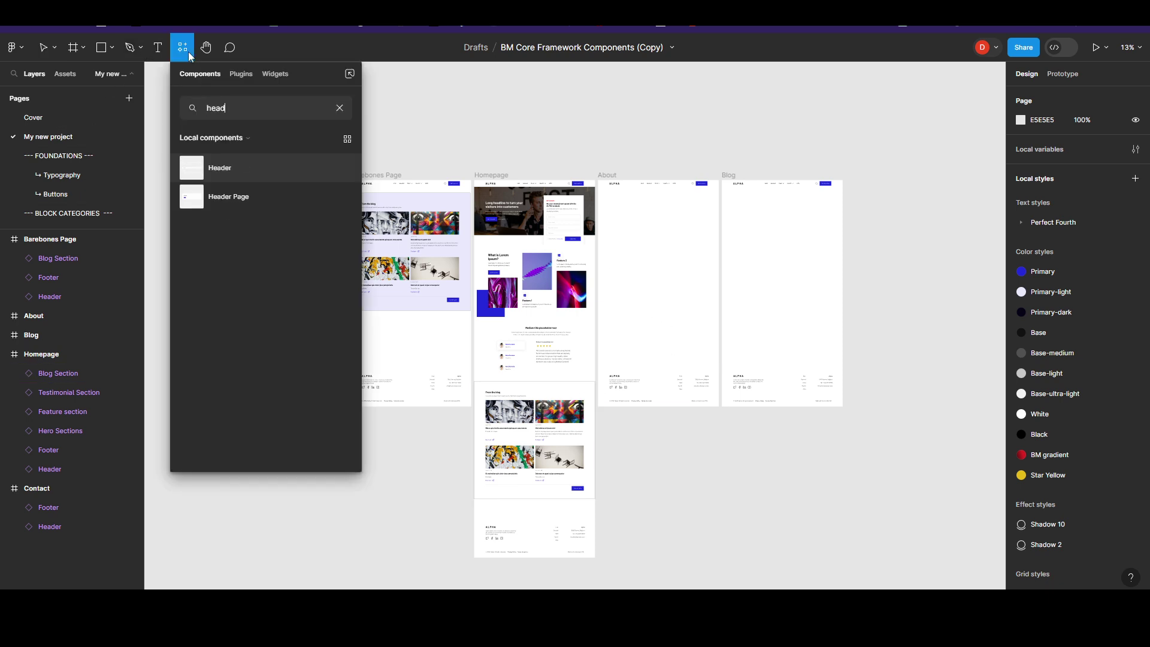
drag(276, 196, 300, 213)
key(ctrl+d)
drag(295, 209, 665, 224)
click(300, 207)
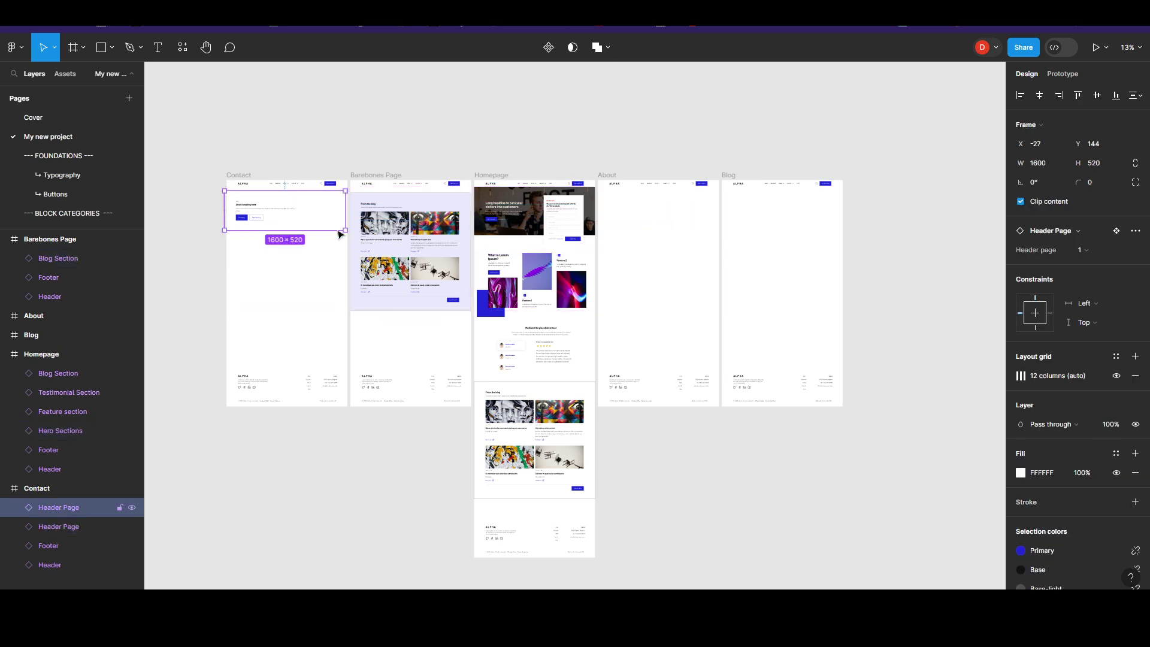
drag(336, 213, 819, 221)
click(295, 205)
click(890, 228)
click(811, 231)
- Replace the About header's 'Short heading here' placeholder with 'My heading'
scroll(747, 254, up, 4)
scroll(742, 277, down, 2)
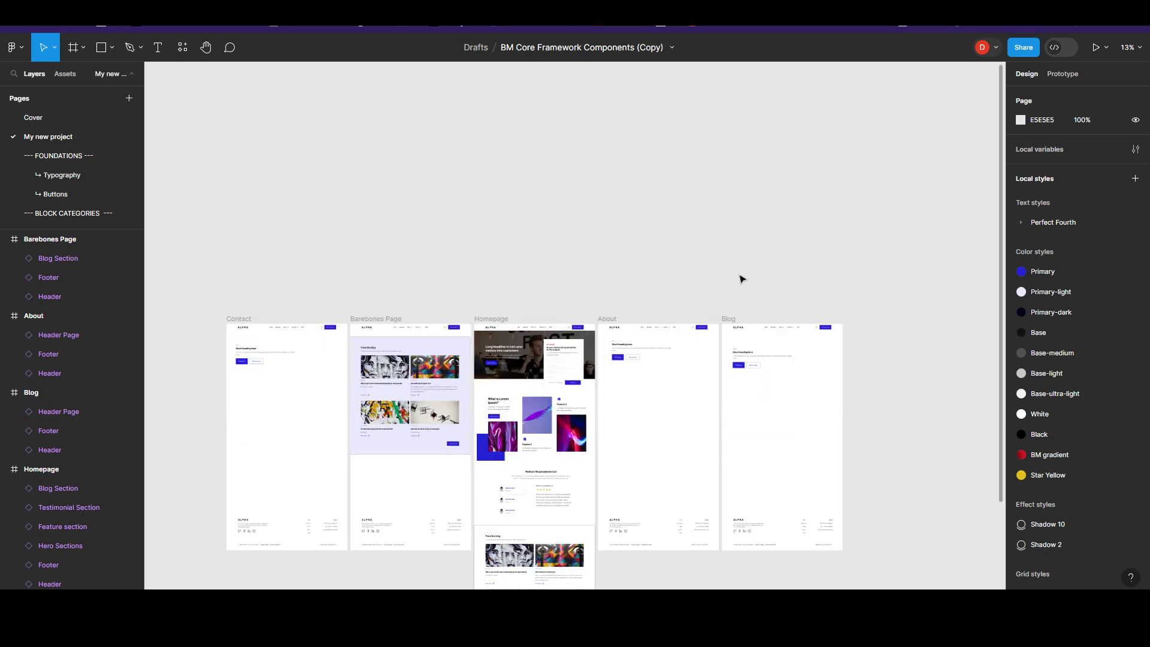
scroll(680, 345, up, 5)
double_click(330, 384)
double_click(330, 384)
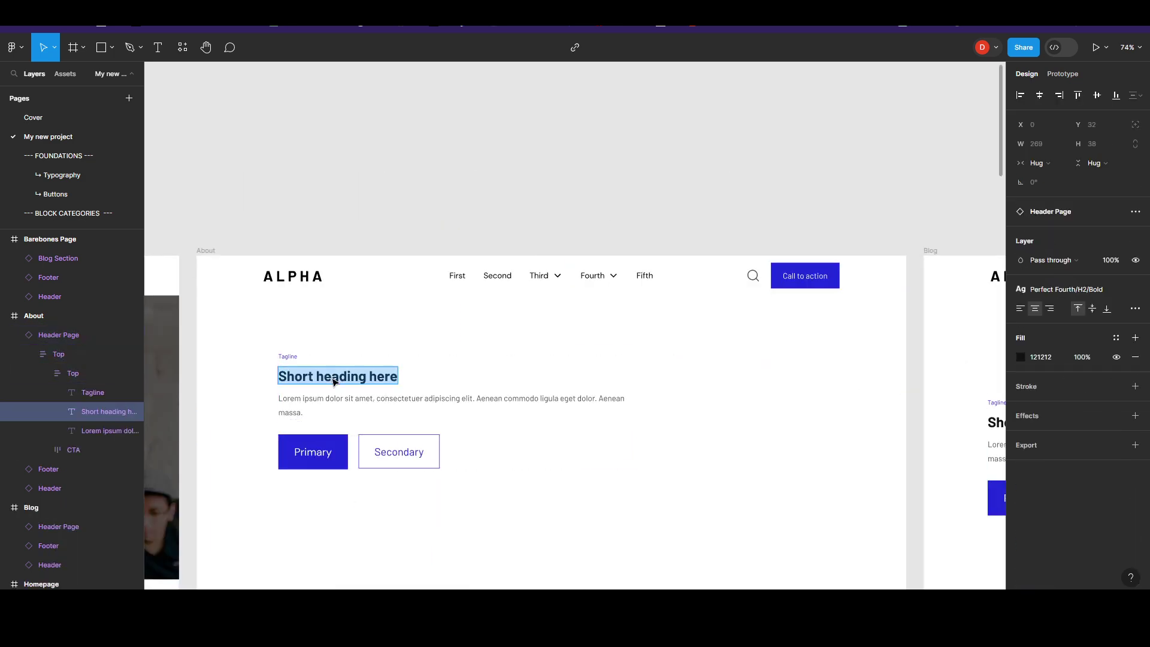
text(asdasdasd)
key(ctrl+a)
text(My heading)
key(Return)
key(BackSpace)
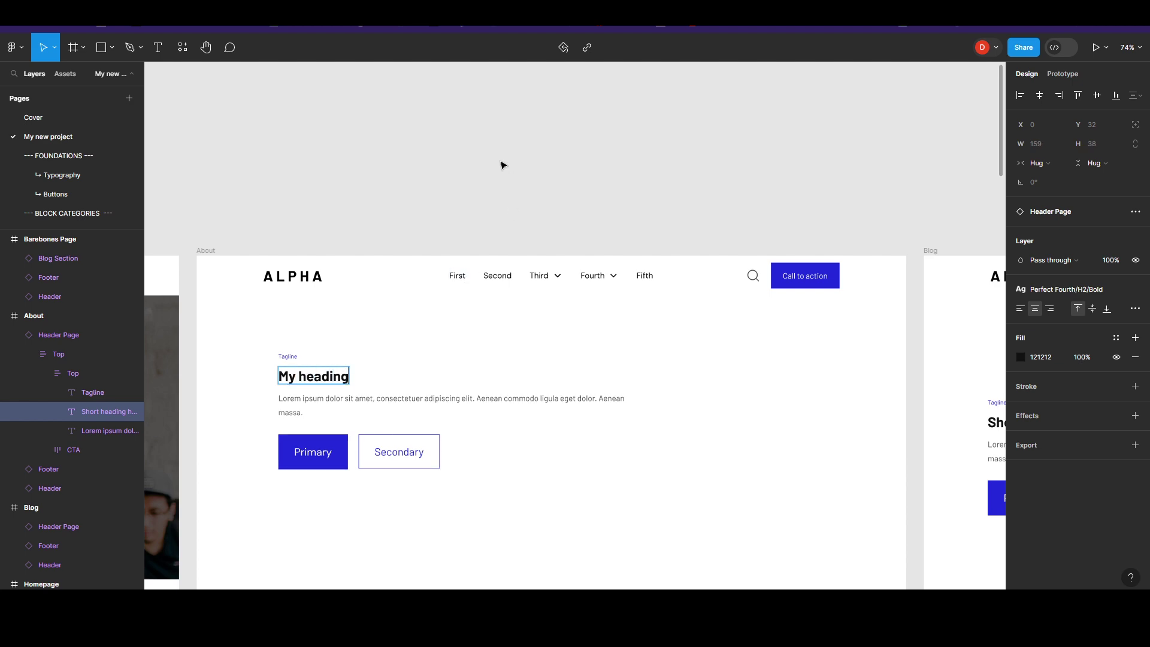
key(Escape)
scroll(500, 162, down, 5)
drag(480, 163, 595, 177)
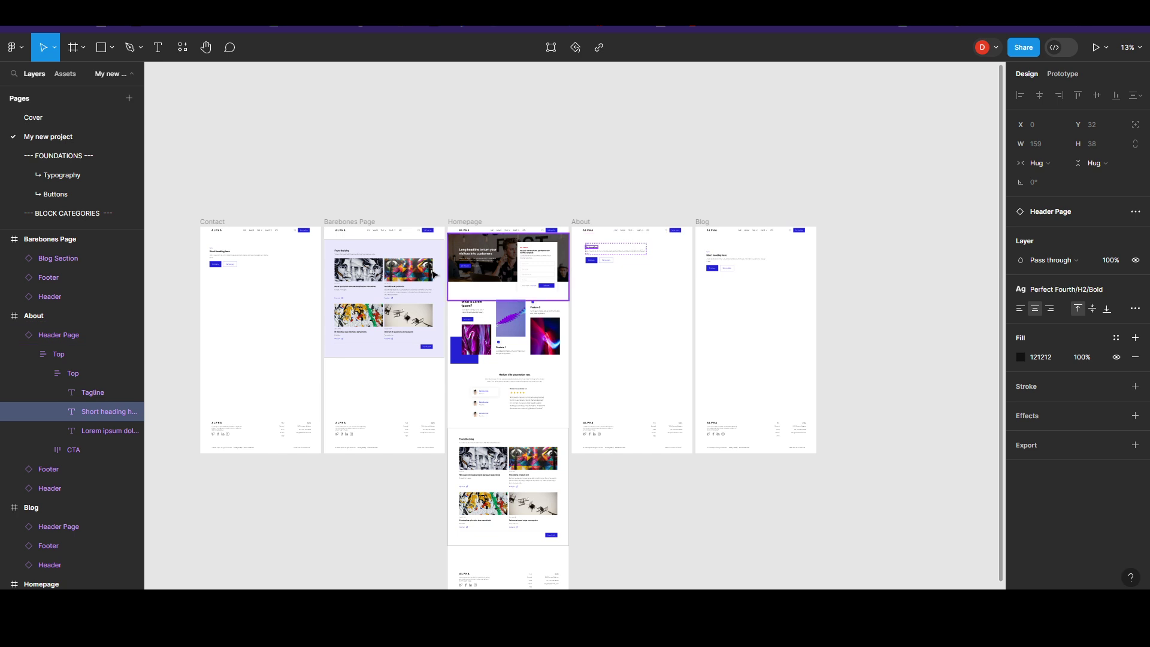
drag(422, 181, 488, 187)
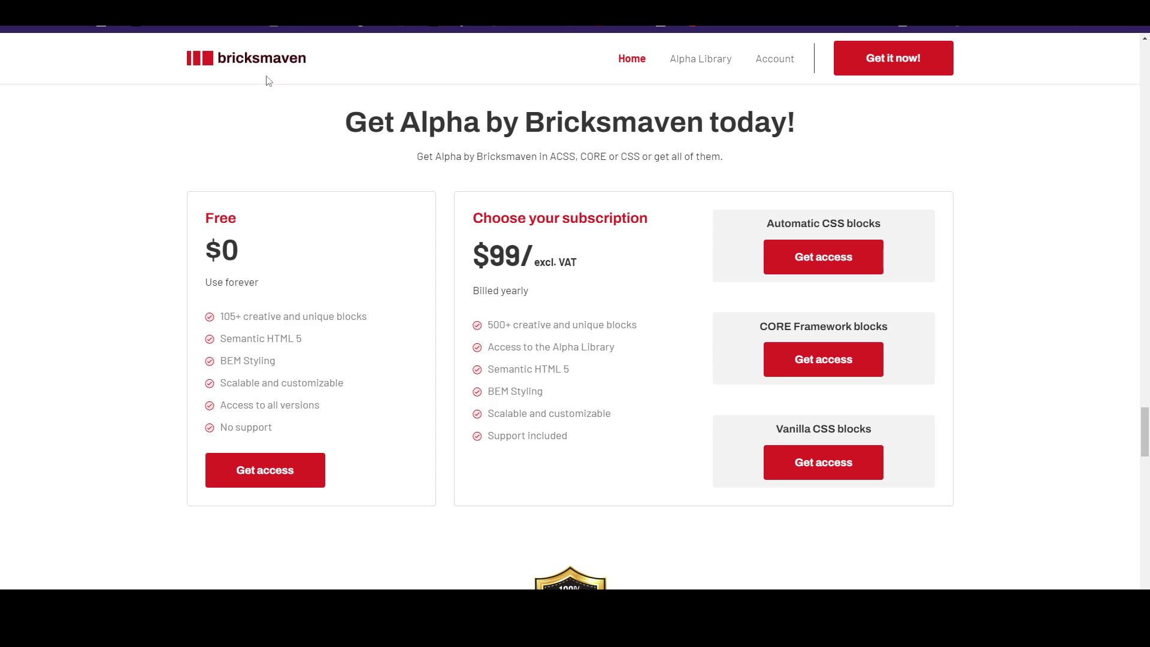
- Use the bricksmaven header logo to return to the home page, then scroll around the view
click(251, 61)
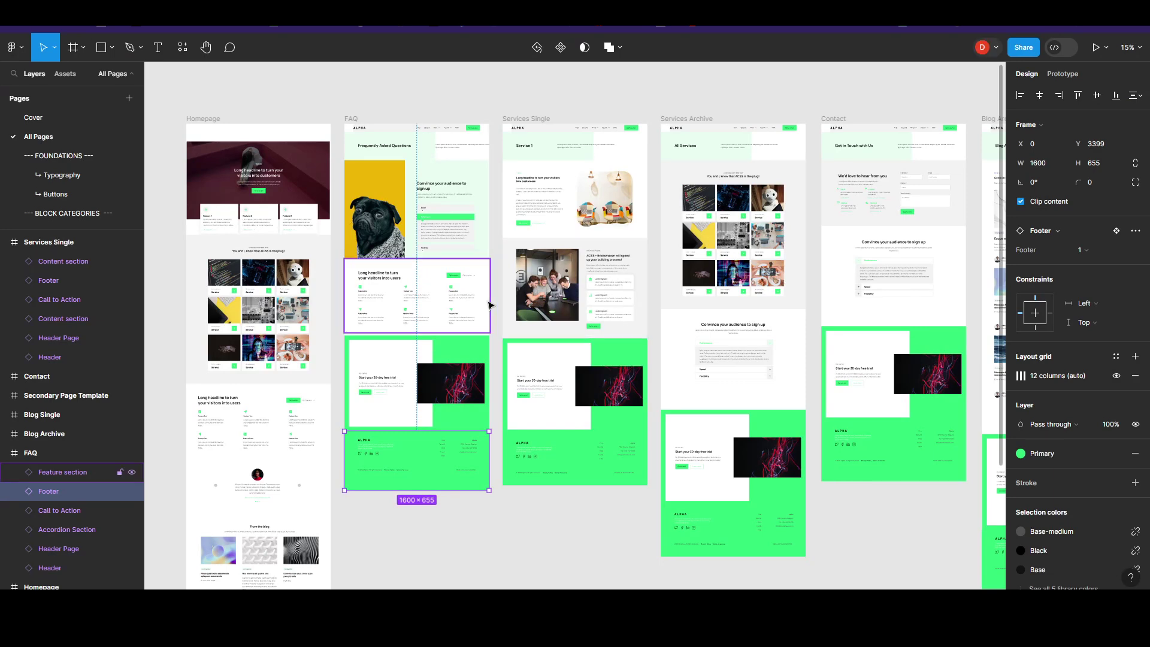
scroll(488, 305, up, 5)
scroll(488, 306, down, 3)
scroll(473, 281, left, 5)
scroll(446, 200, down, 2)
scroll(446, 200, right, 15)
scroll(691, 347, up, 2)
scroll(692, 347, down, 3)
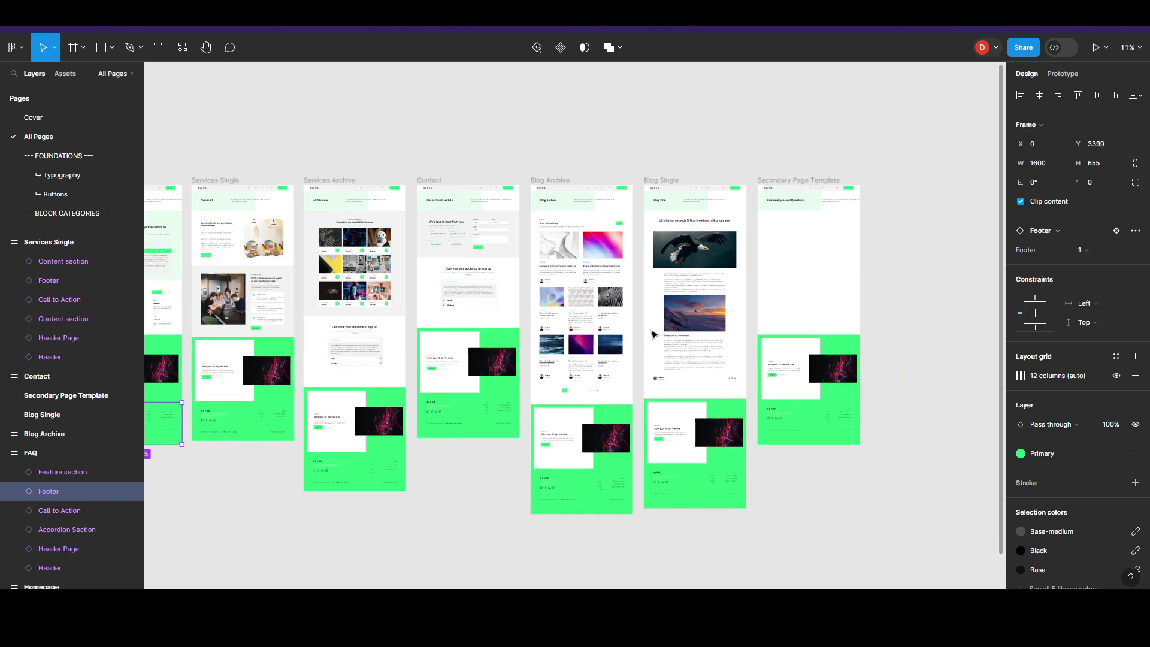
scroll(659, 325, left, 8)
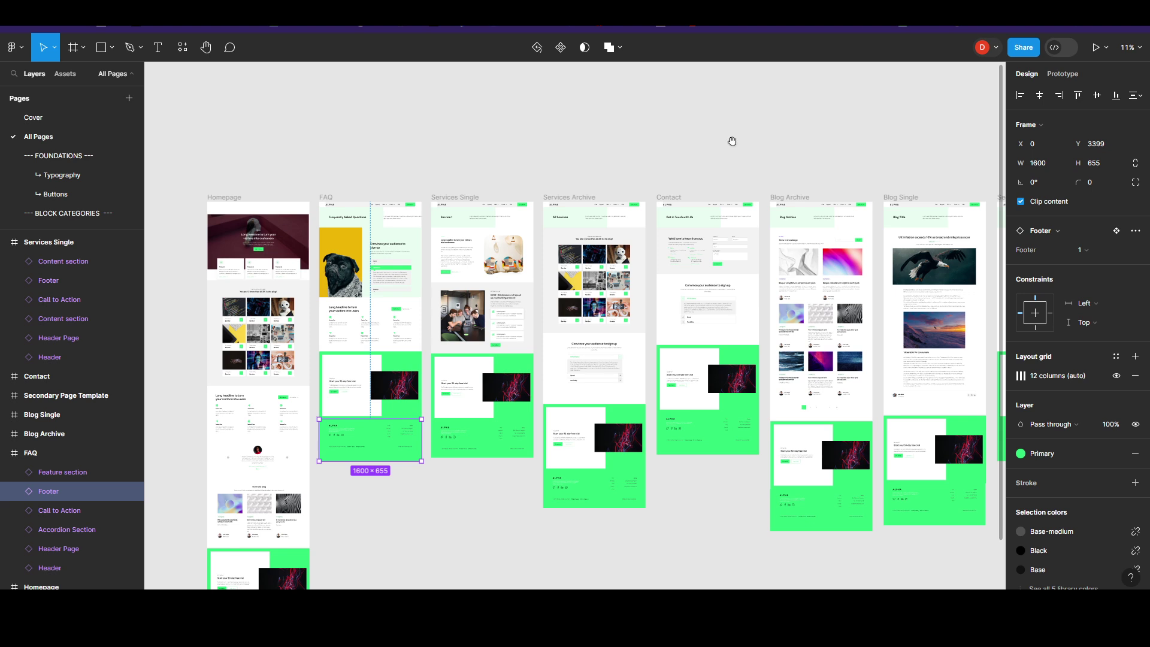
drag(760, 154, 703, 125)
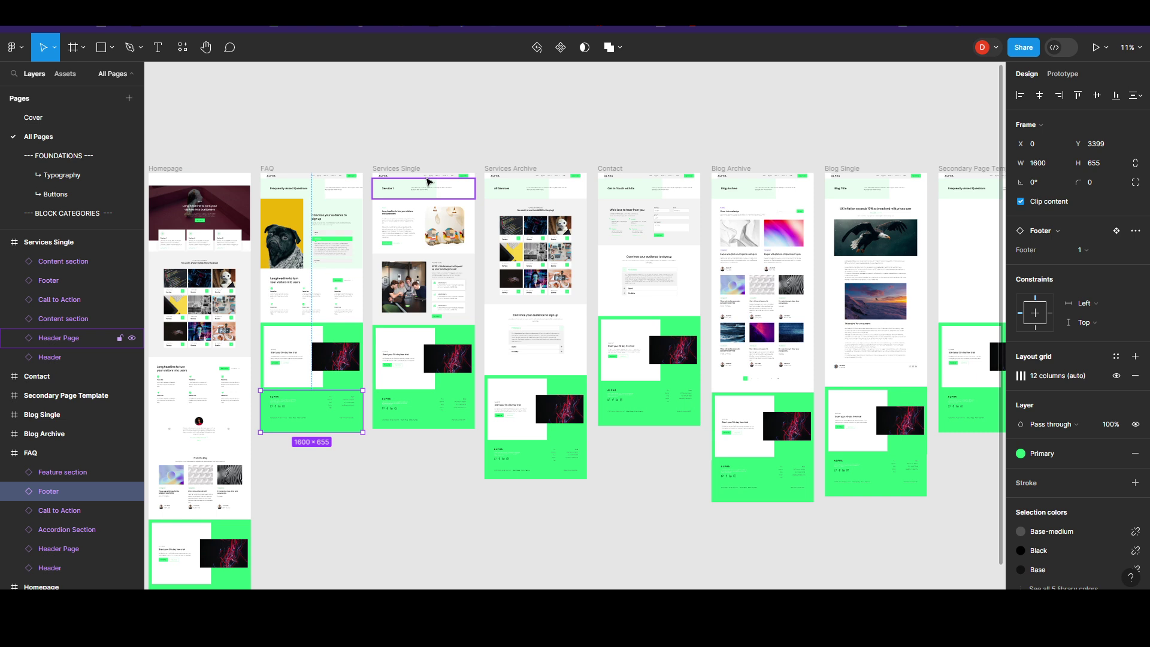